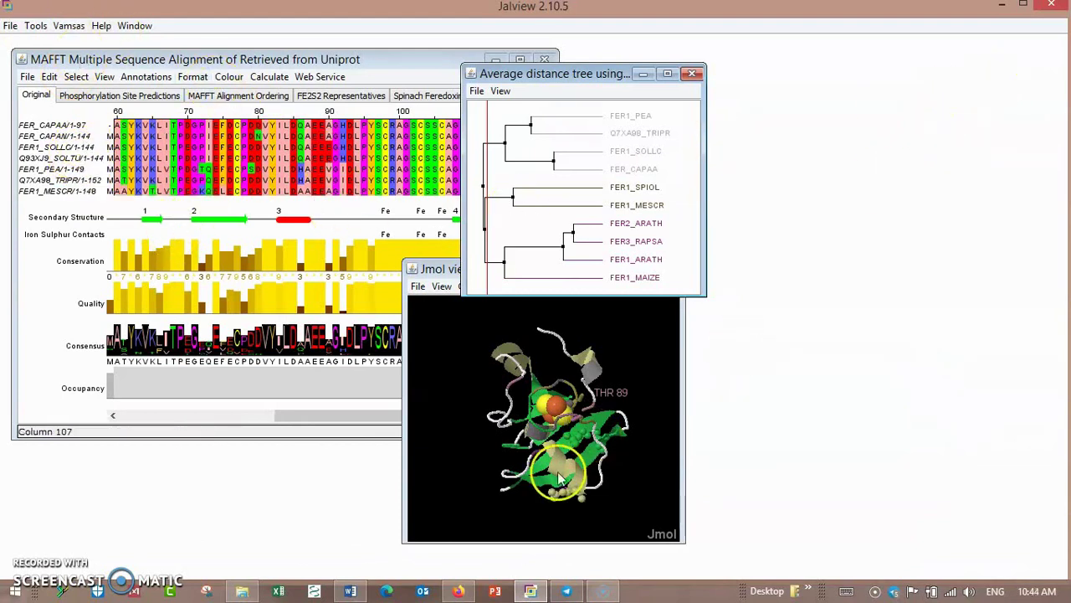
# Step: Bring up the jalview.org install page in Firefox and scroll to the Available Installers table
pyautogui.click(576, 596)
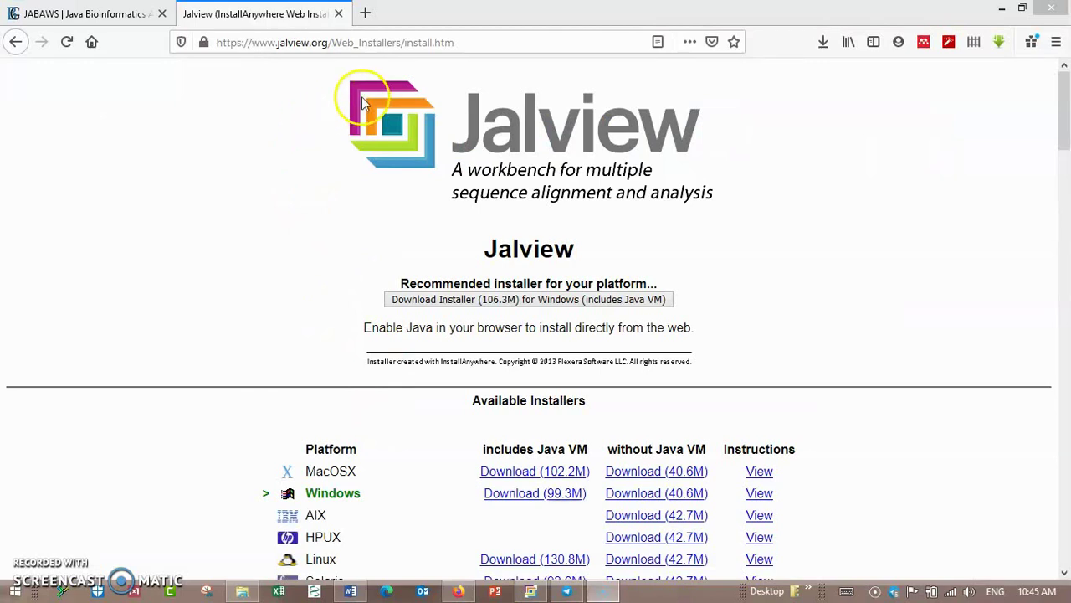
pyautogui.click(965, 257)
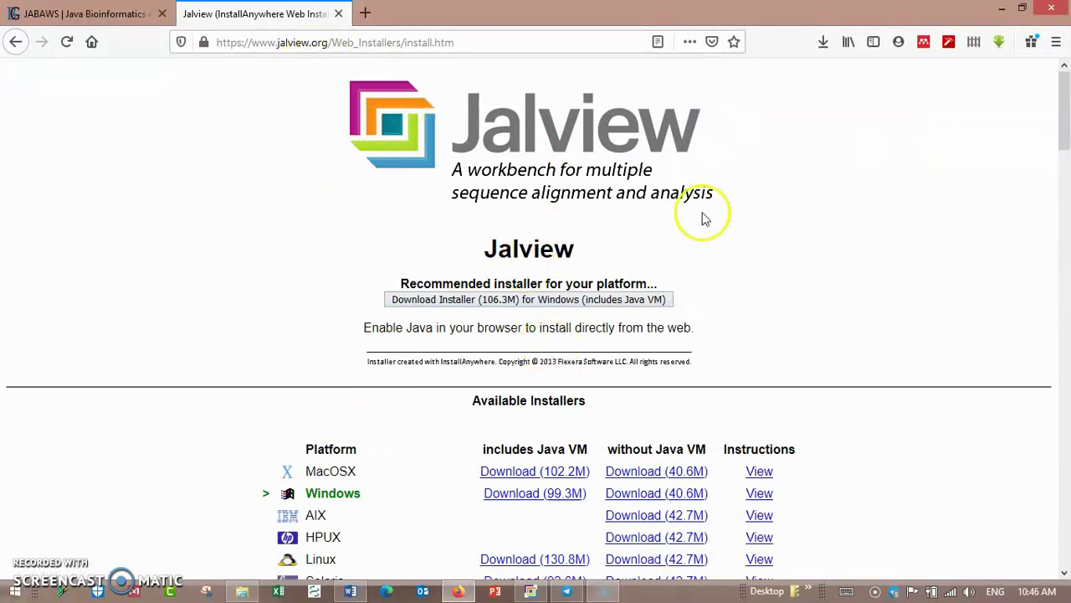
pyautogui.moveTo(1062, 131); pyautogui.dragTo(1067, 157)
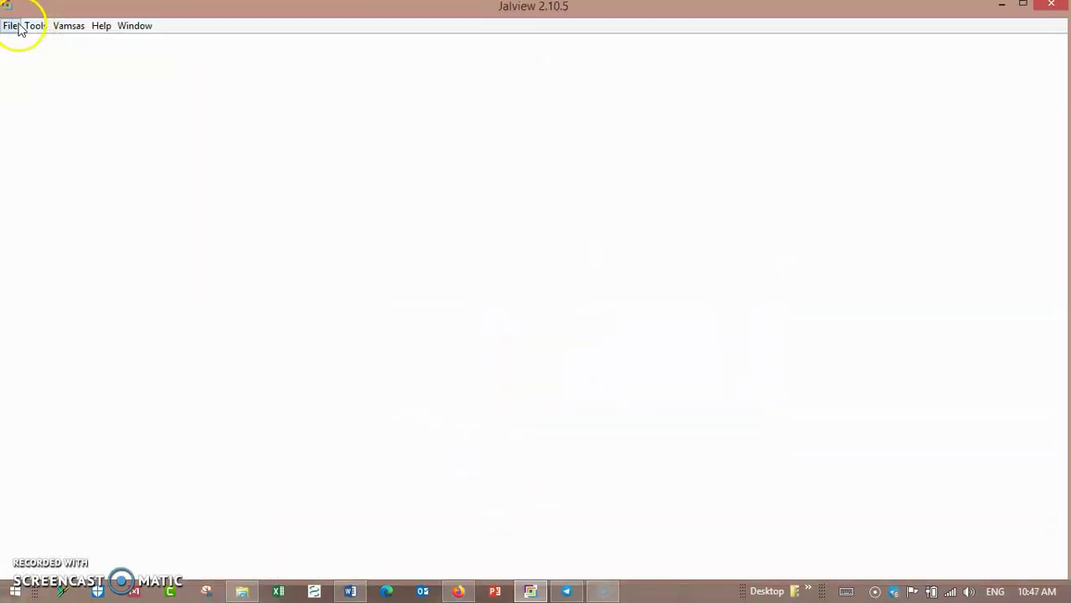
# Step: Go through File > Input Alignment > From File and choose the UniProt HSP70 FASTA file
pyautogui.click(10, 25)
pyautogui.moveTo(35, 25)
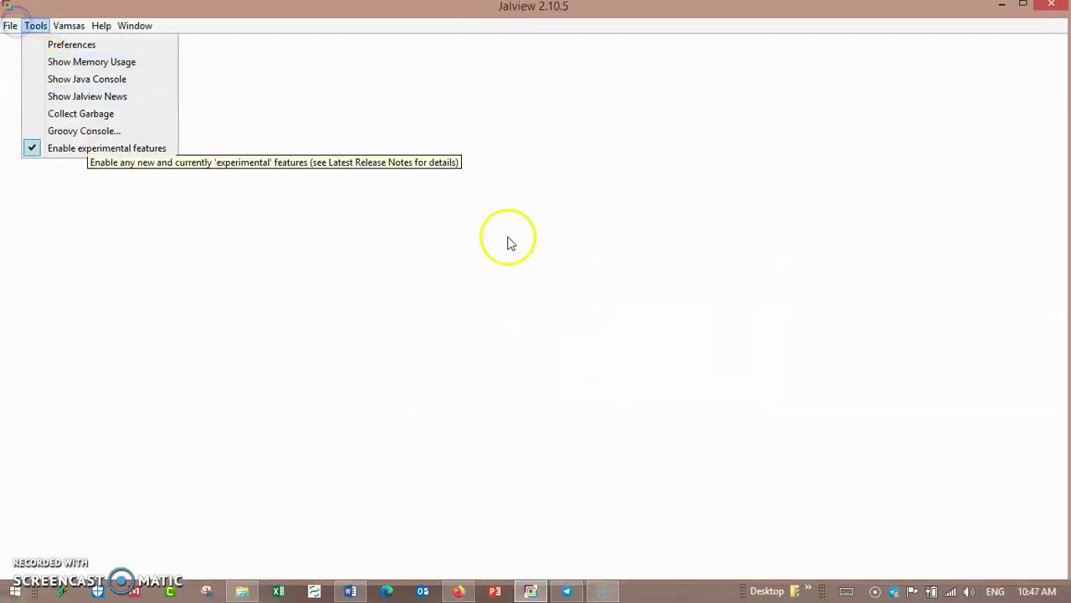
pyautogui.click(511, 241)
pyautogui.click(10, 25)
pyautogui.click(217, 157)
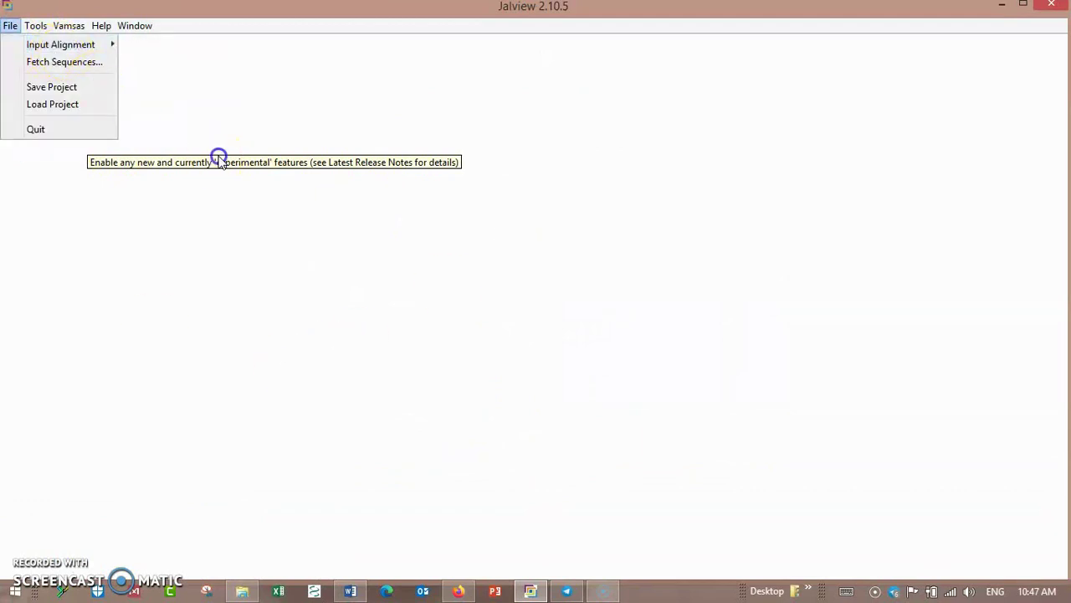
pyautogui.click(9, 25)
pyautogui.click(59, 62)
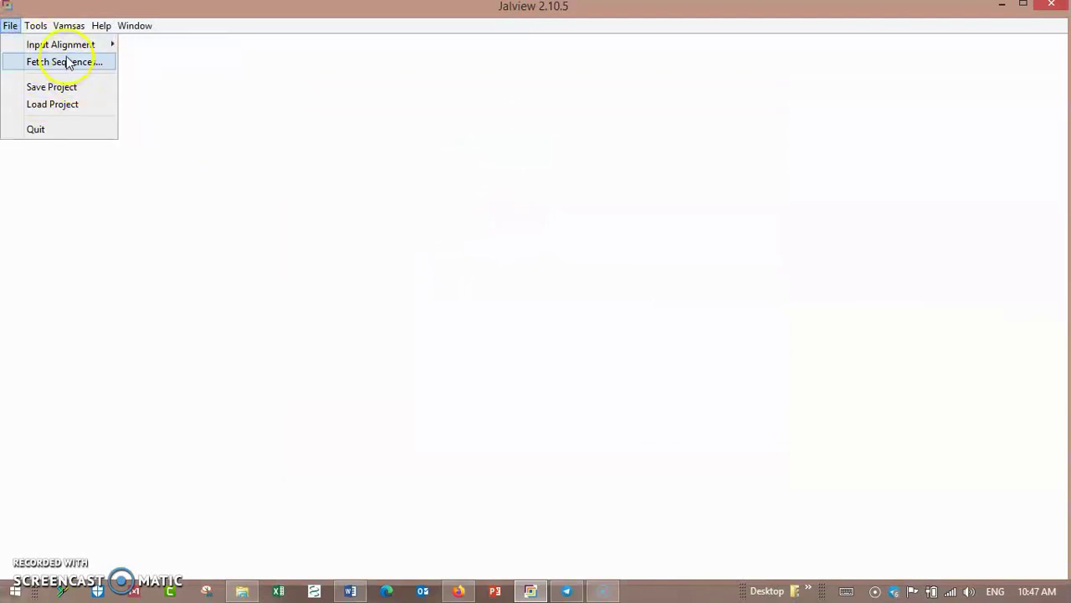
pyautogui.moveTo(67, 43)
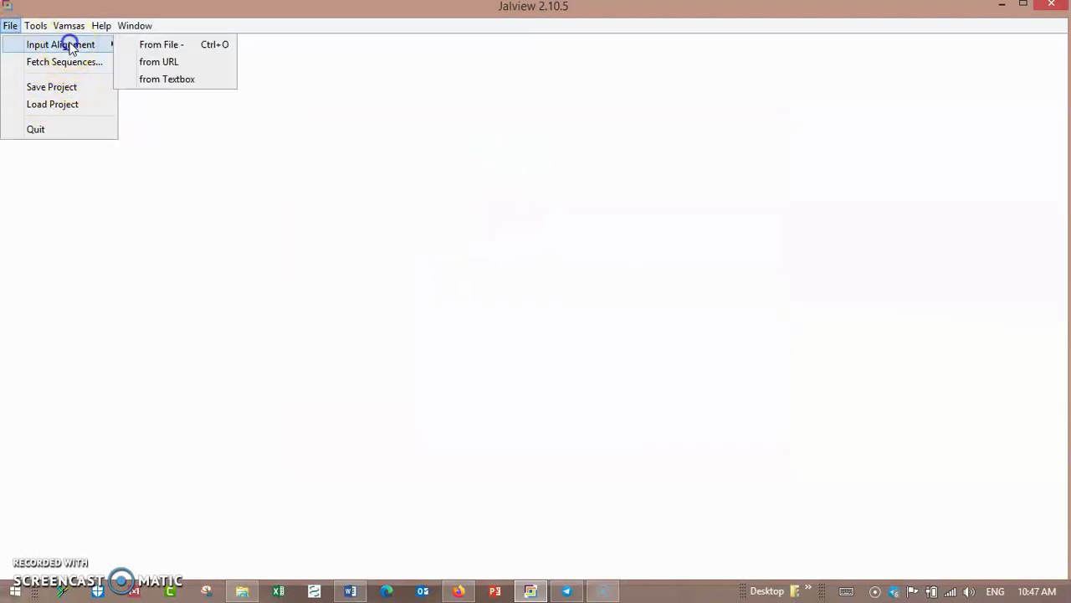
pyautogui.click(194, 43)
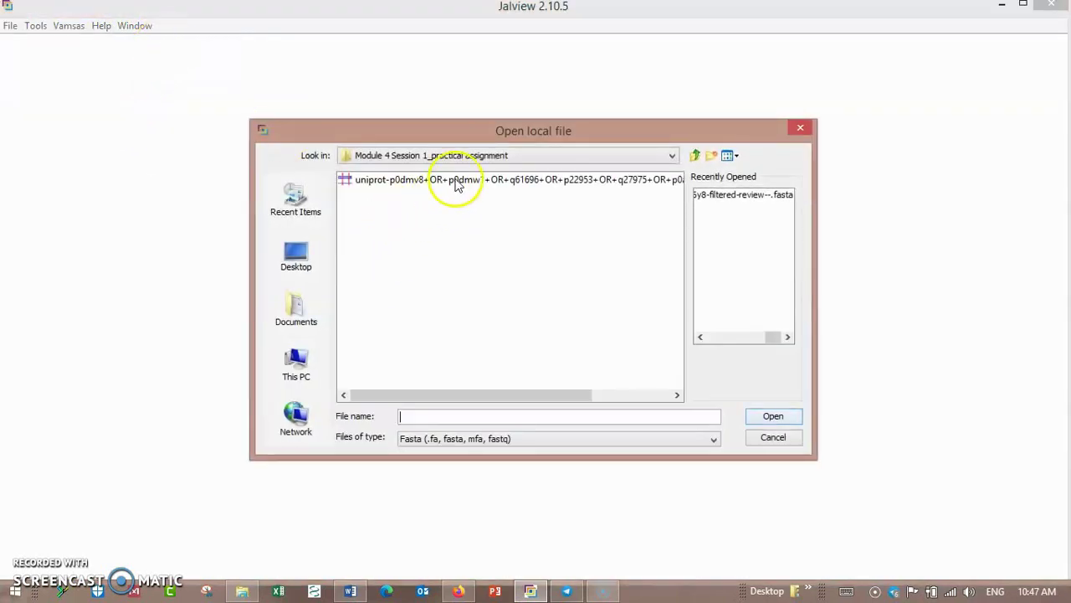
pyautogui.click(456, 179)
# Step: Open the FASTA alignment, maximise its window and glance at the empty Feature Settings
pyautogui.click(765, 418)
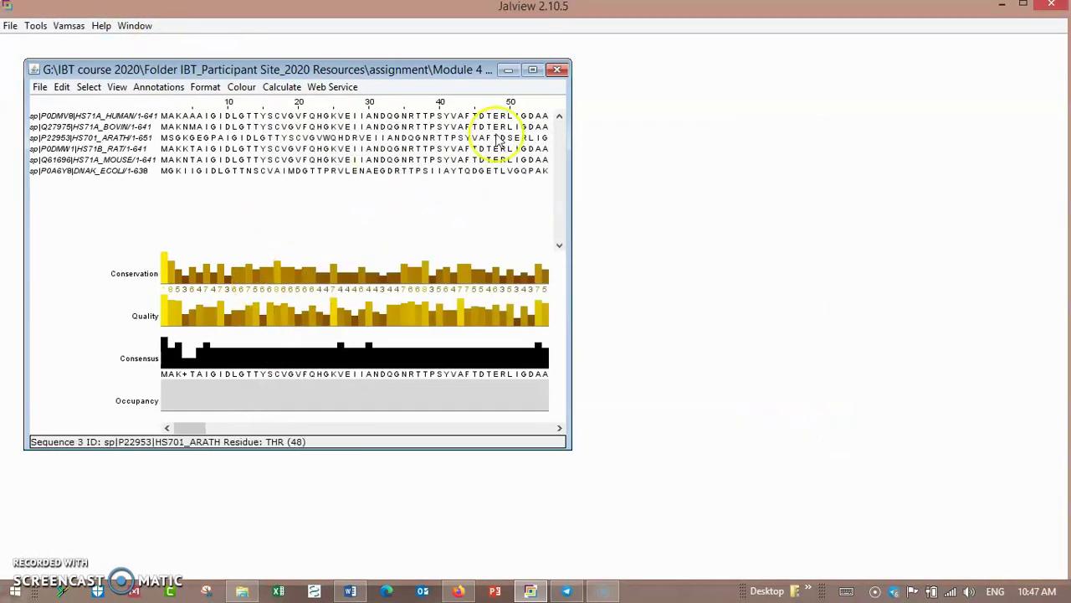
pyautogui.click(533, 70)
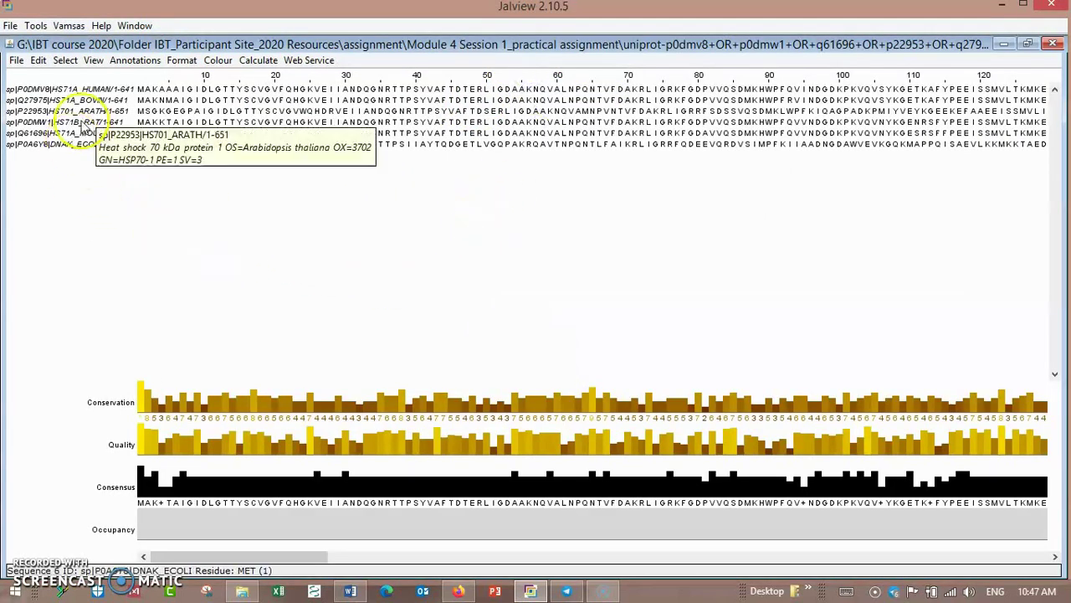
pyautogui.click(99, 65)
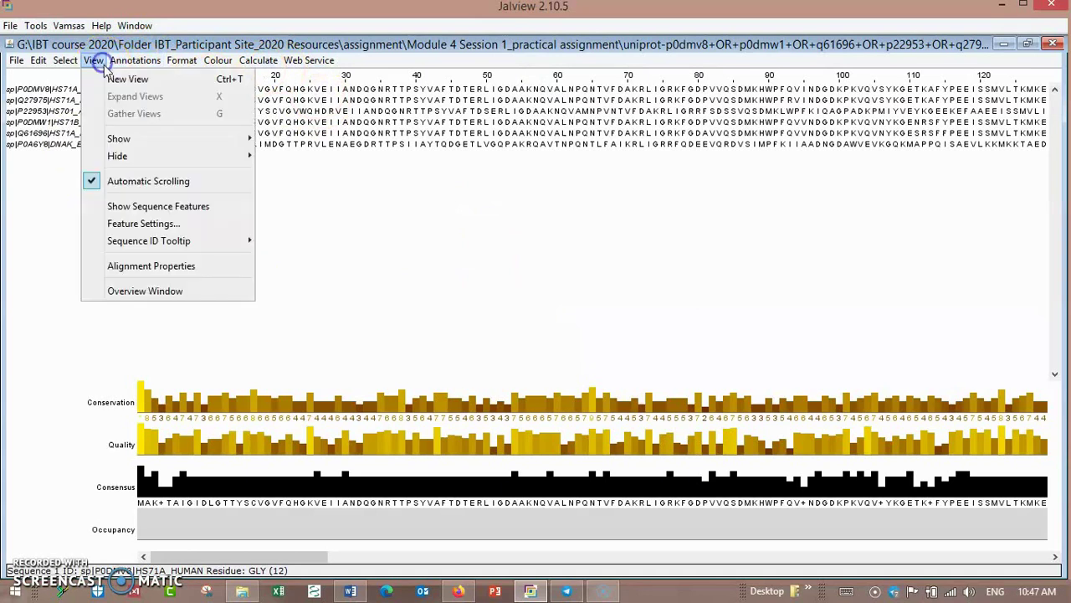
pyautogui.click(150, 224)
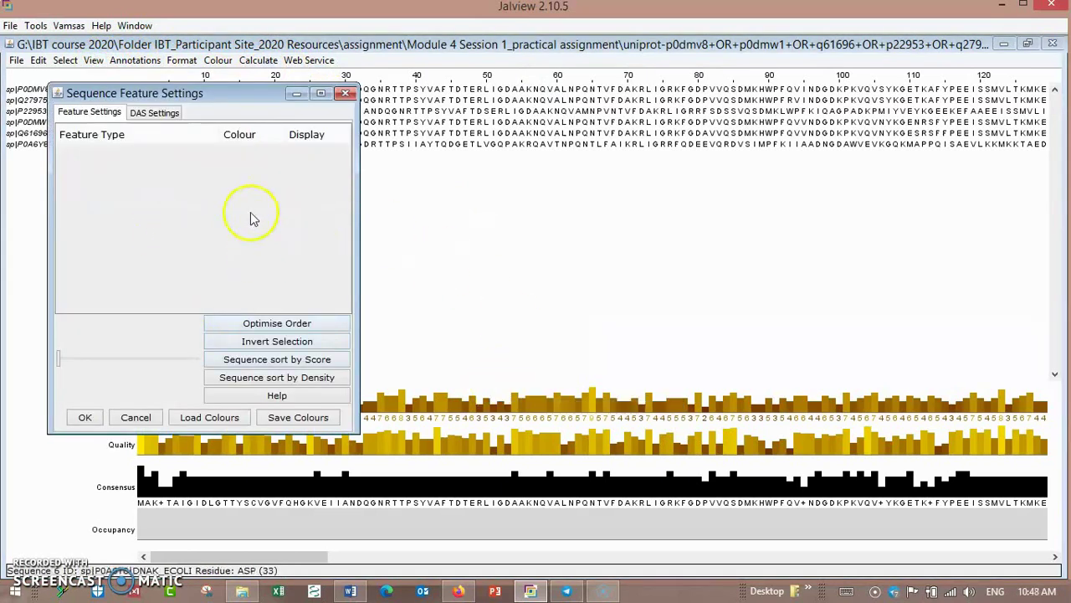
pyautogui.click(349, 94)
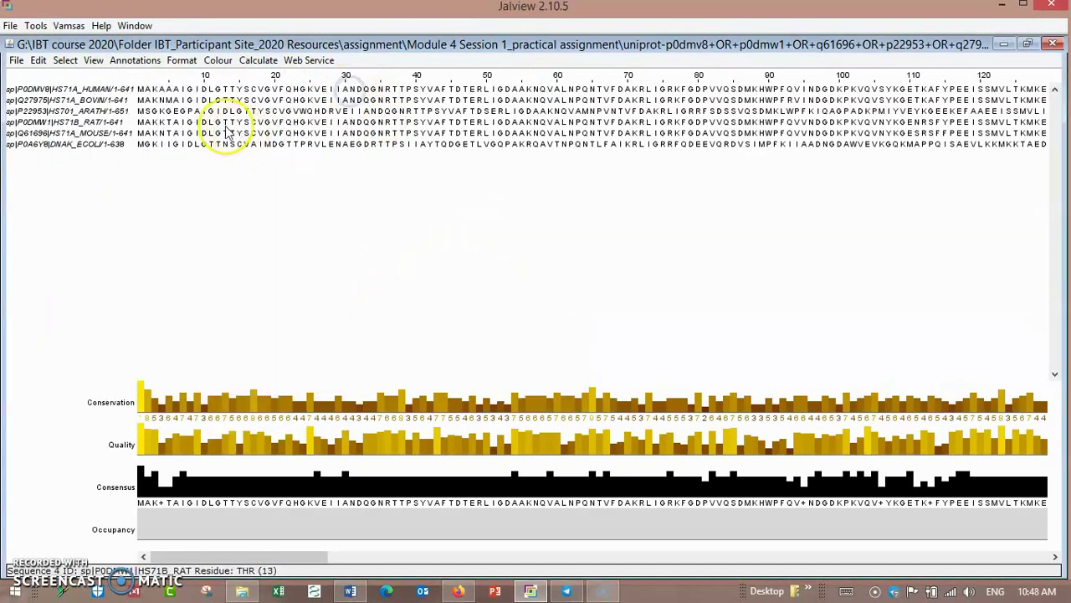
# Step: Check the Calculate menu, select DNAK_ECOLI, then select all six sequences
pyautogui.click(257, 60)
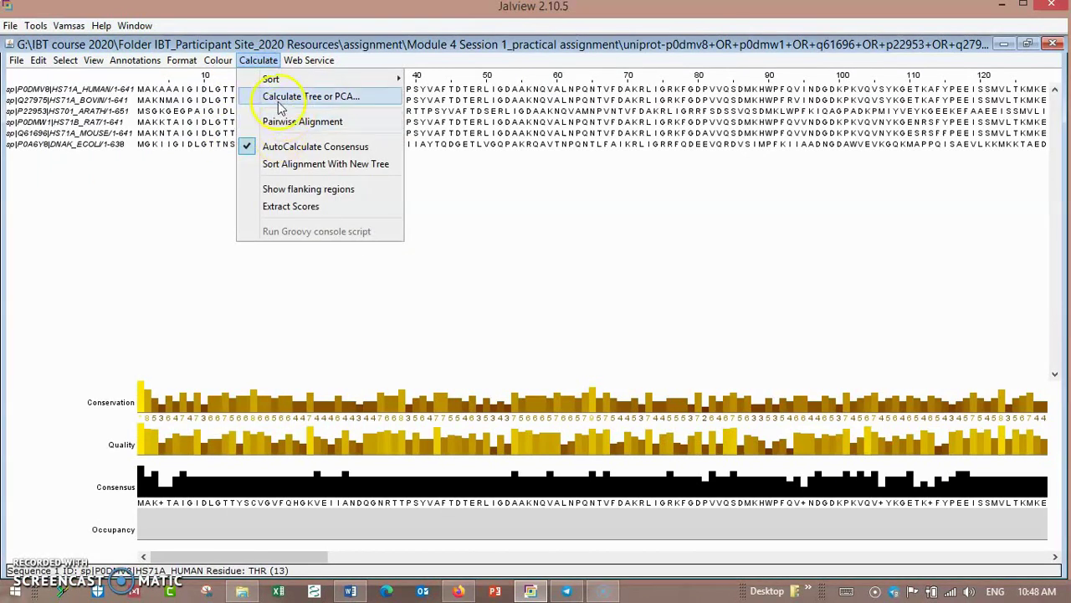
pyautogui.click(661, 211)
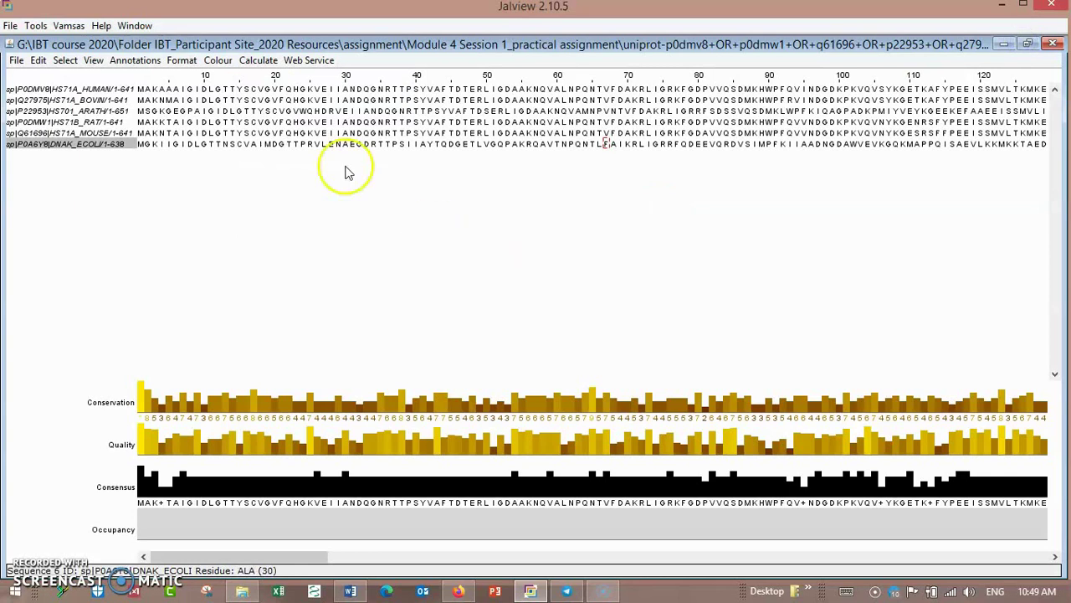
pyautogui.click(93, 61)
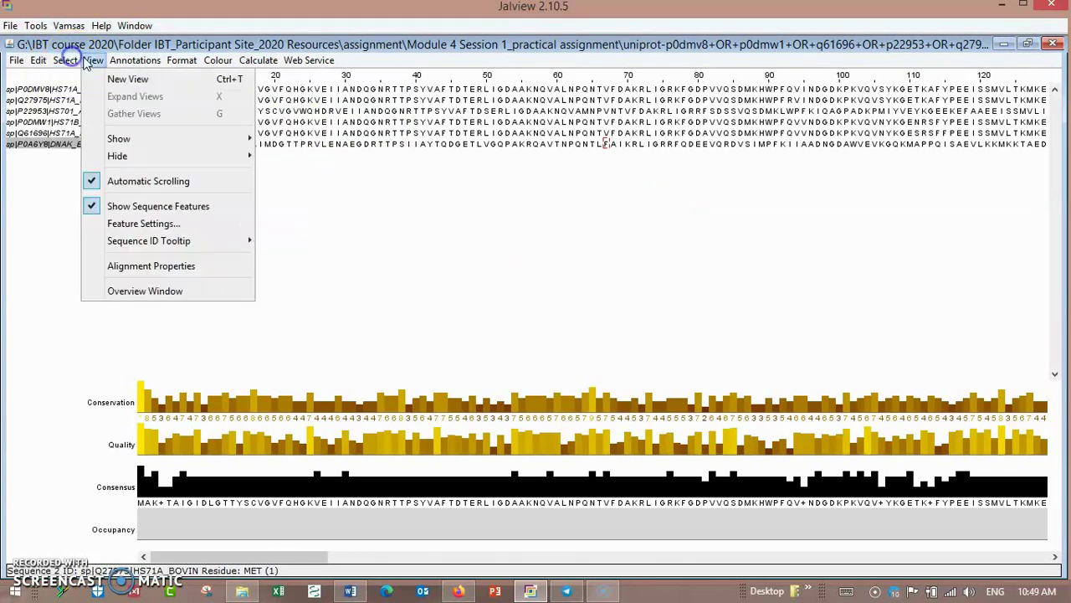
pyautogui.click(67, 62)
pyautogui.click(68, 67)
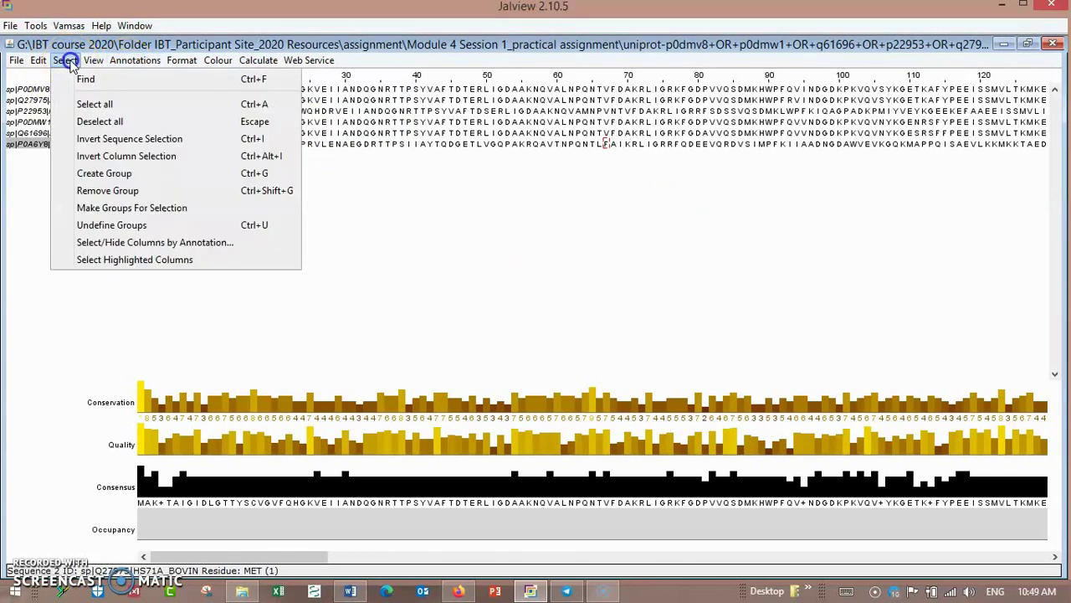
pyautogui.click(109, 103)
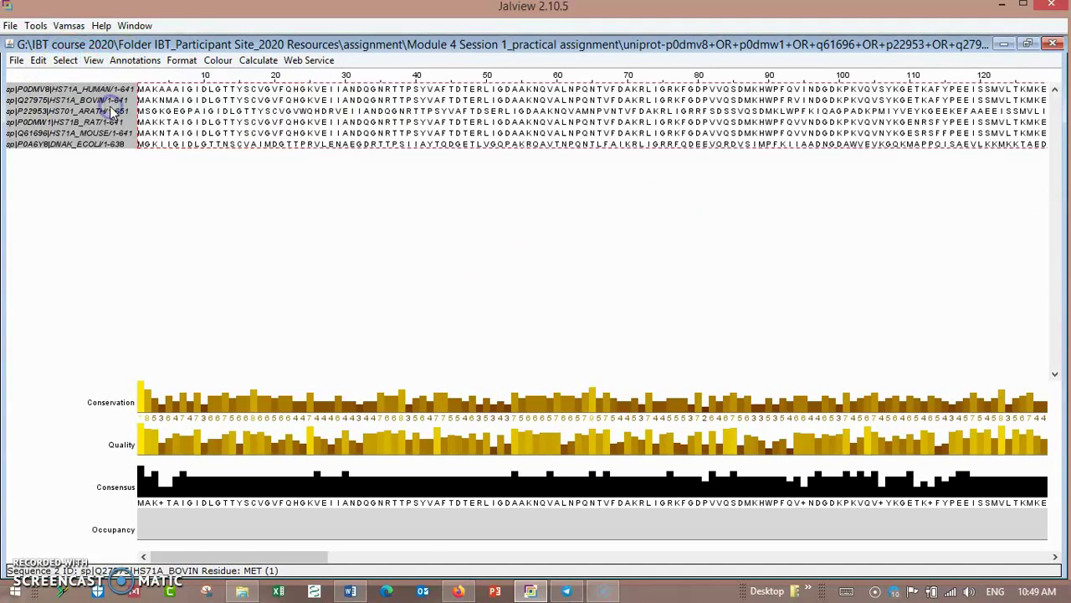
# Step: Fetch UniProt references via Web Service > Fetch DB References > From EMBL > UNIPROT
pyautogui.click(323, 62)
pyautogui.moveTo(364, 122)
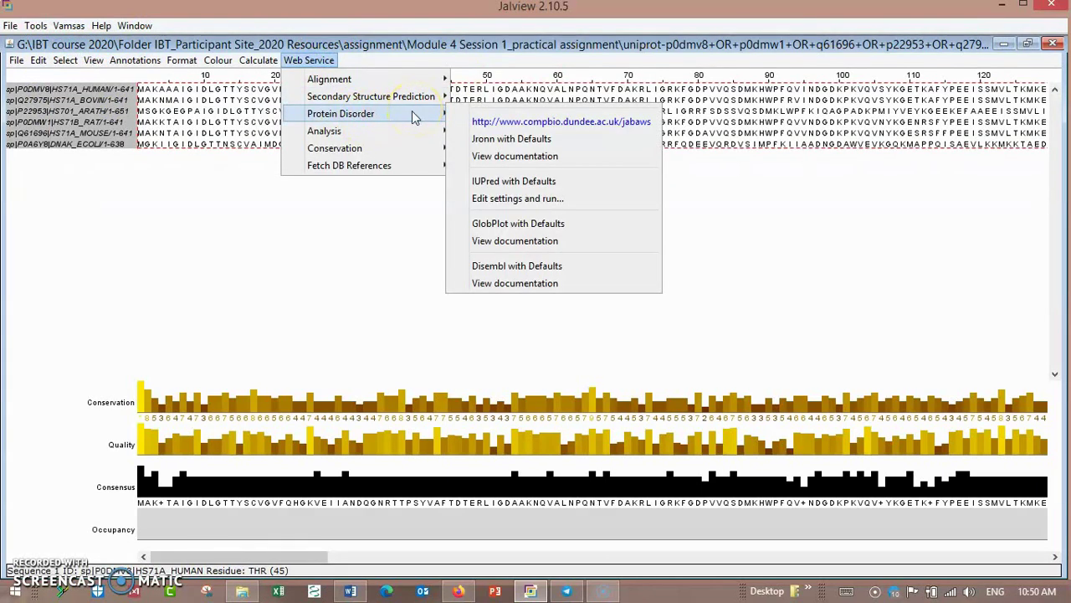
pyautogui.moveTo(384, 137)
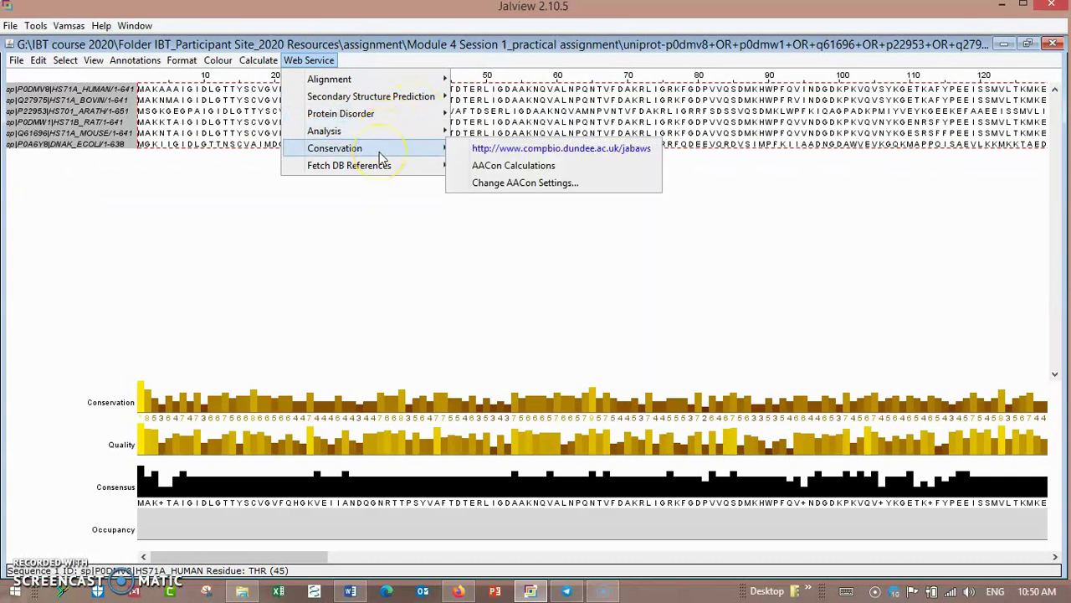
pyautogui.moveTo(384, 170)
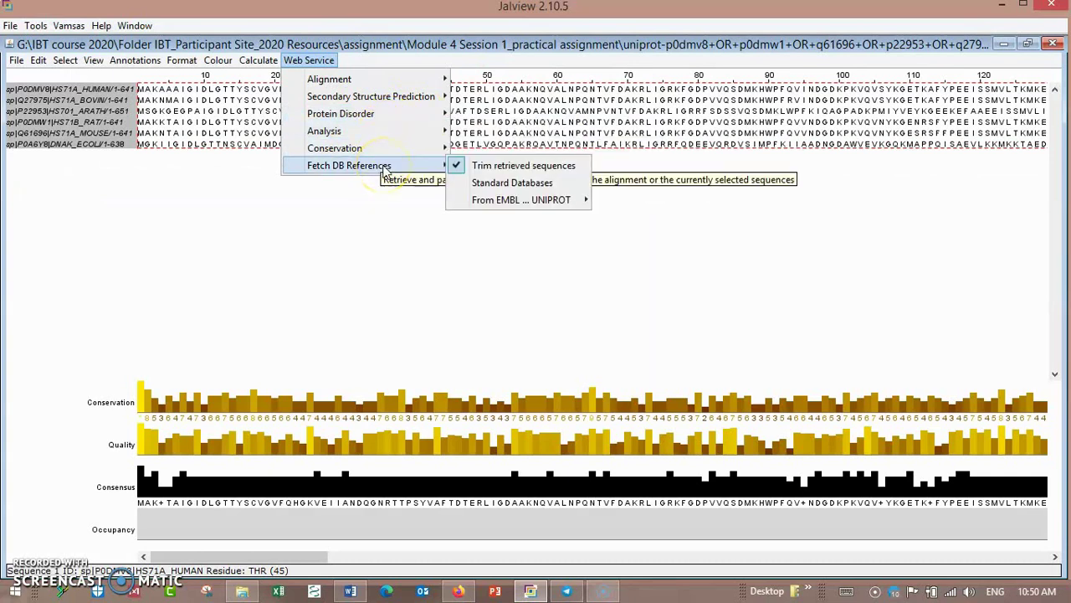
pyautogui.moveTo(497, 202)
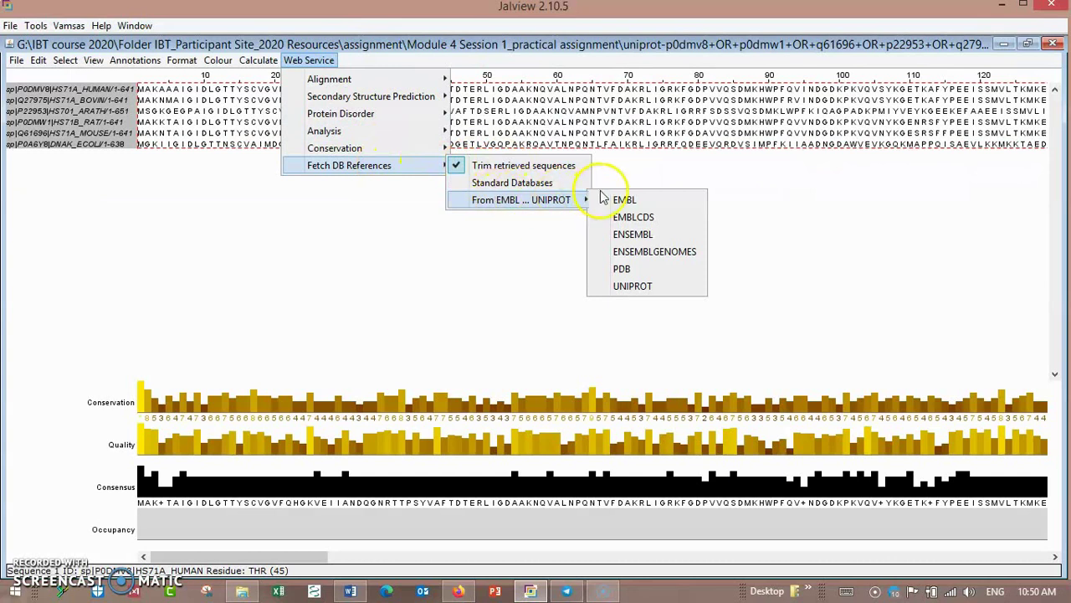
pyautogui.click(620, 287)
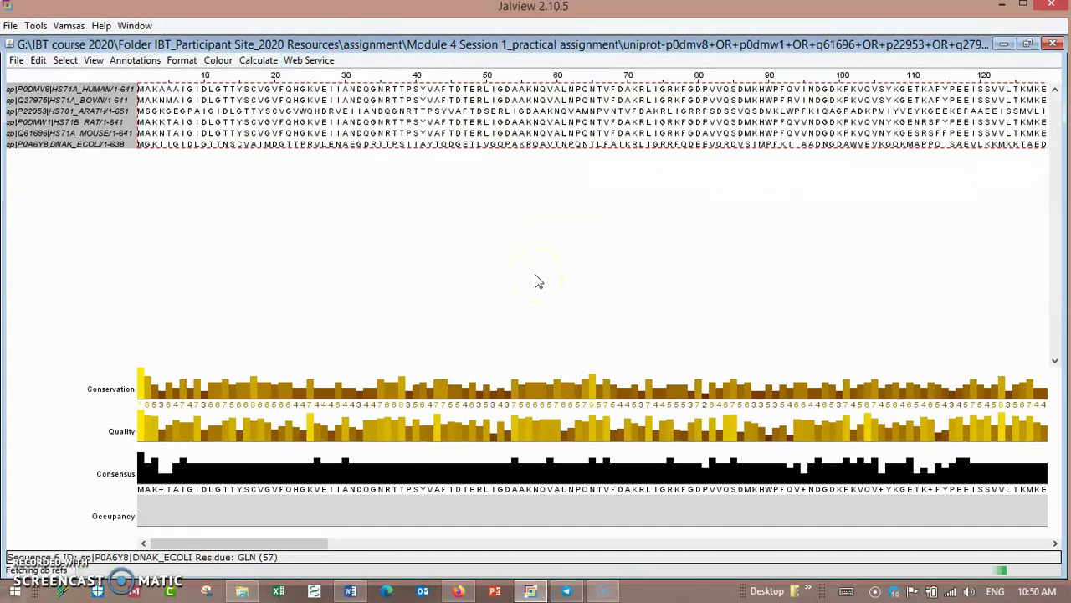
# Step: Open Sequence Feature Settings, resize the dialog, and hide every feature type
pyautogui.click(93, 61)
pyautogui.moveTo(146, 242)
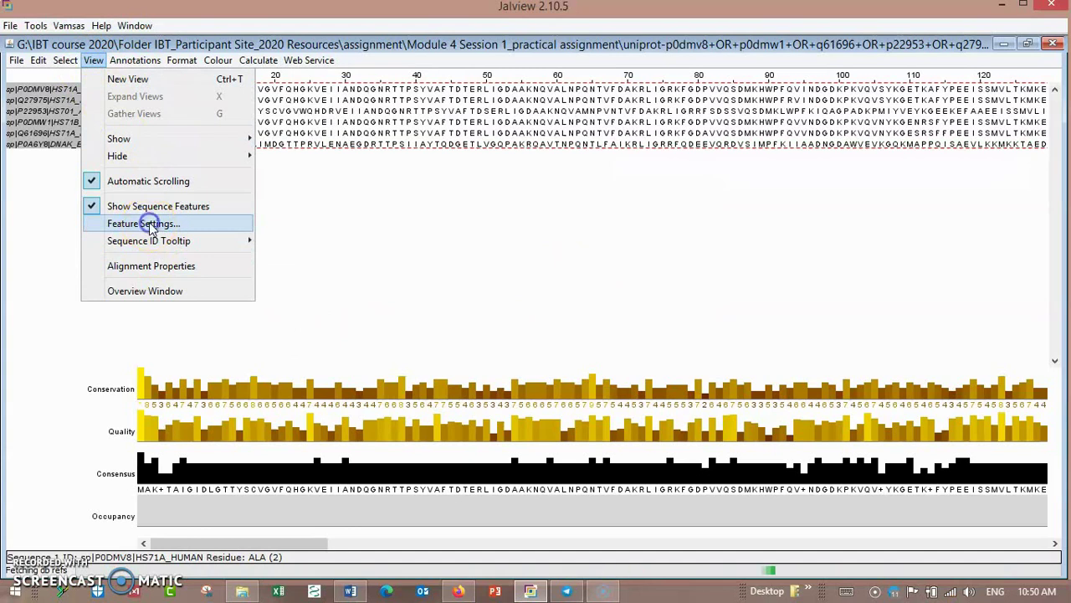
pyautogui.click(144, 224)
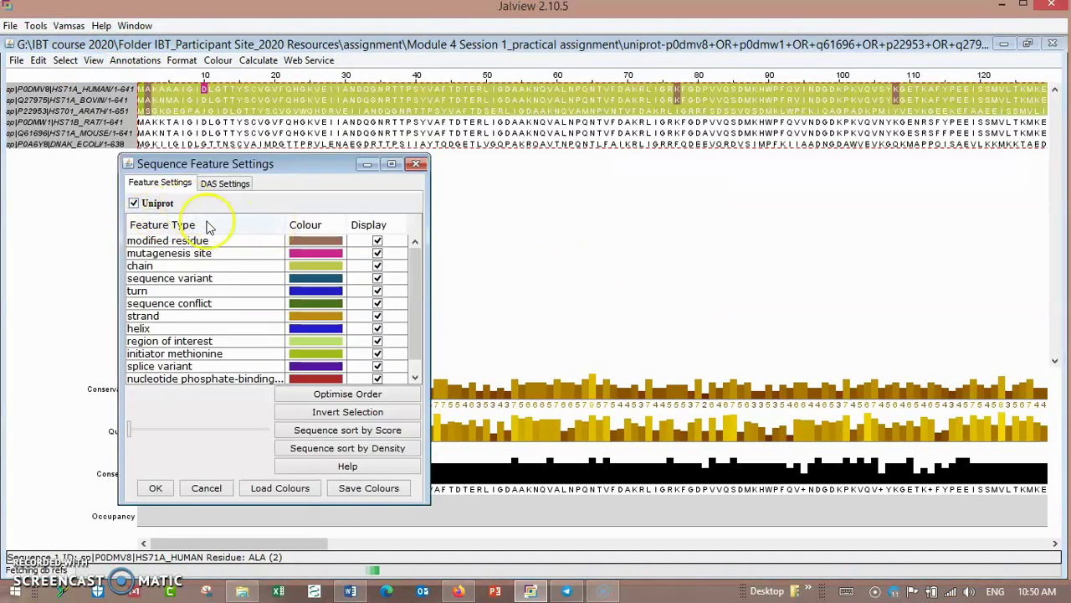
pyautogui.click(390, 163)
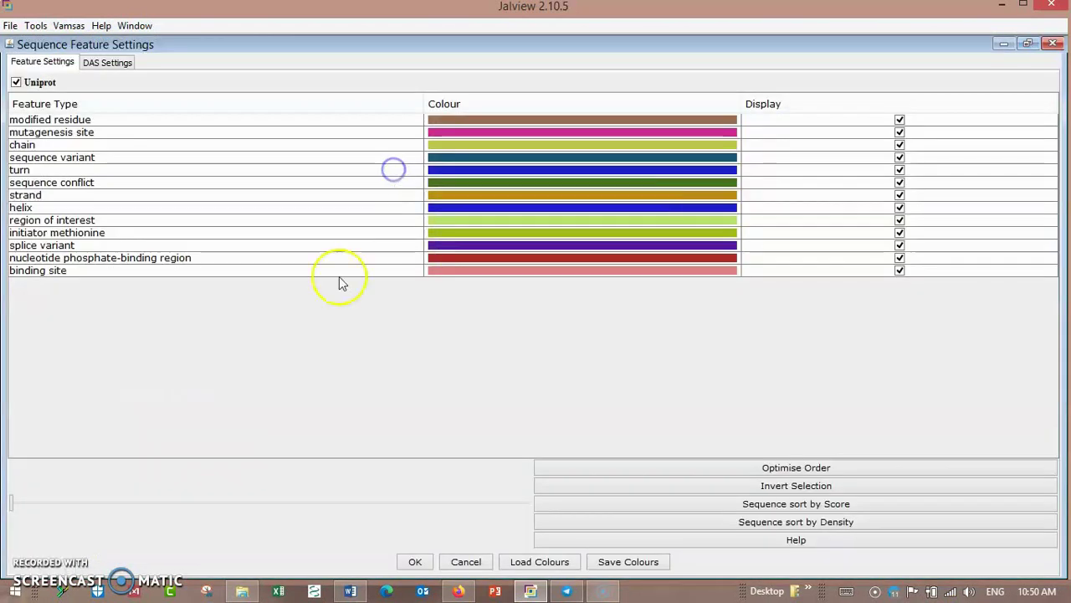
pyautogui.click(1027, 43)
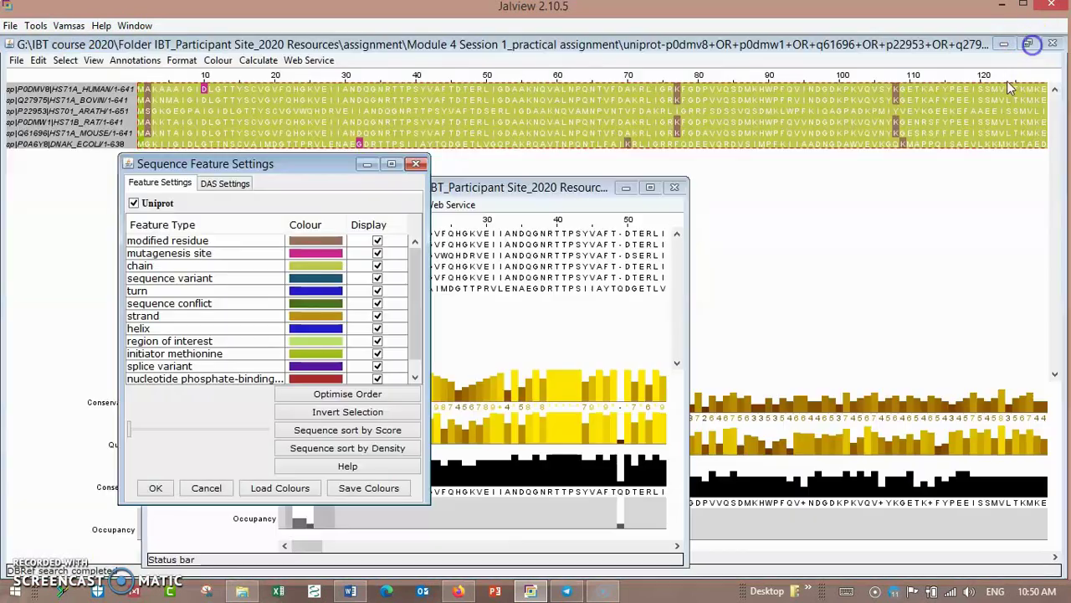
pyautogui.click(352, 413)
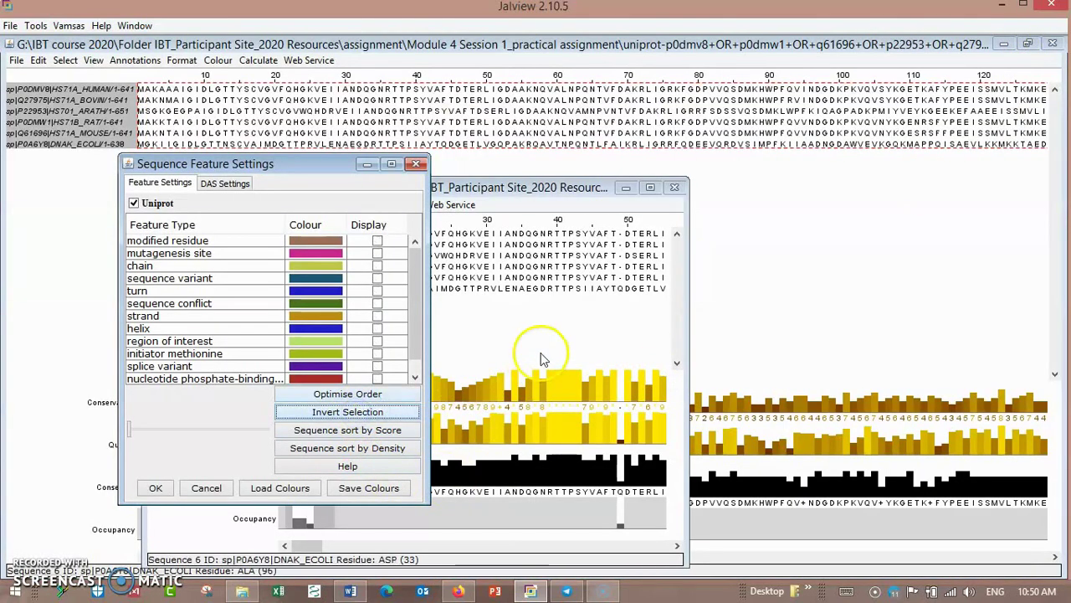
pyautogui.click(676, 188)
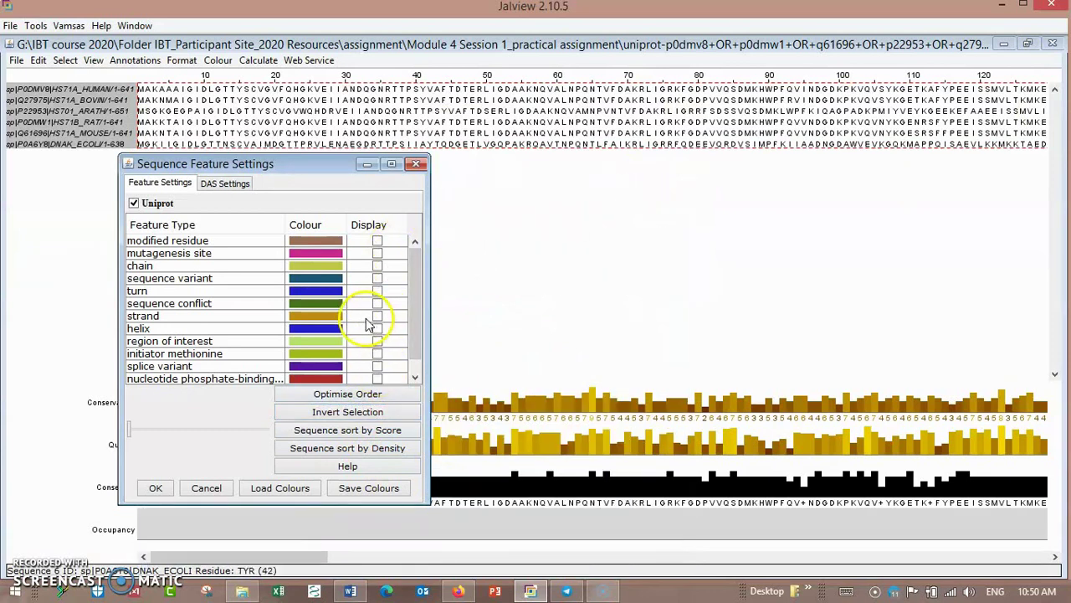
# Step: Preview modified residue, chain, sequence variant and helix features, then close the settings
pyautogui.click(377, 242)
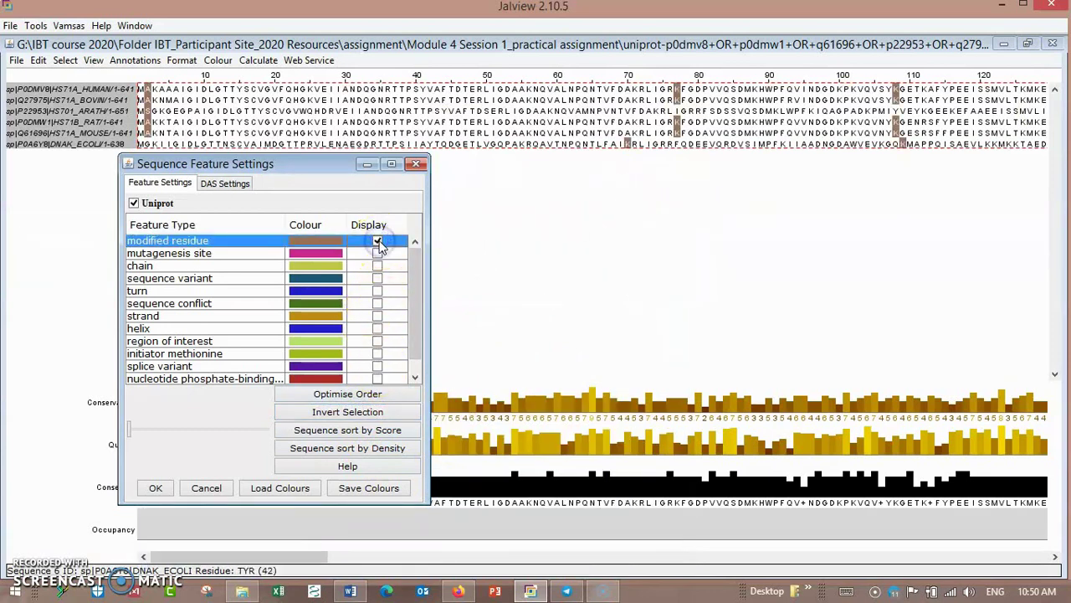
pyautogui.click(377, 241)
pyautogui.click(378, 266)
pyautogui.click(377, 267)
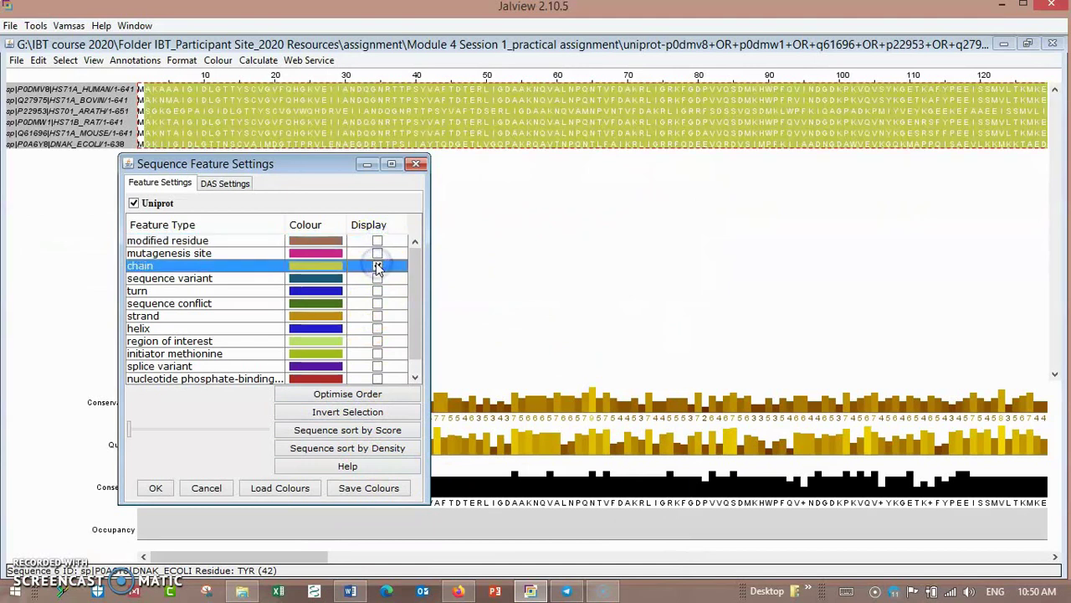
pyautogui.click(377, 279)
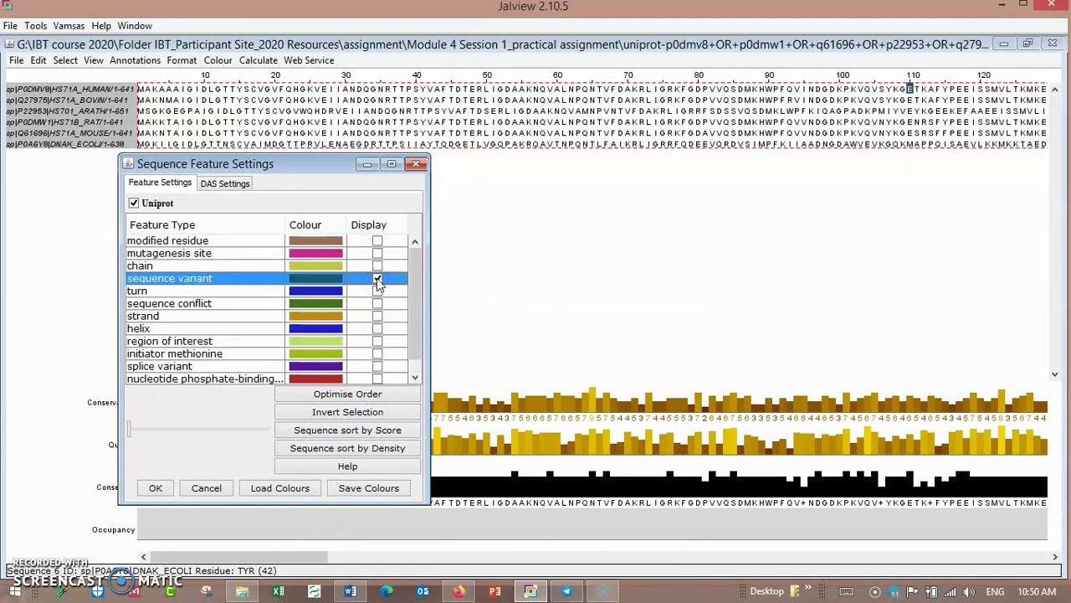
pyautogui.click(377, 330)
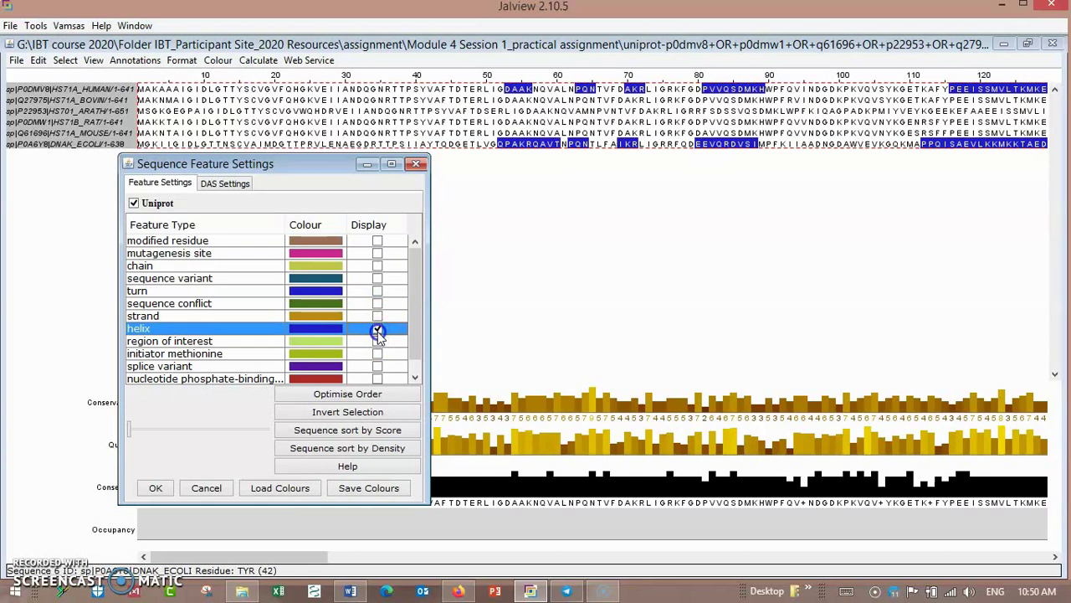
pyautogui.click(378, 330)
pyautogui.click(373, 376)
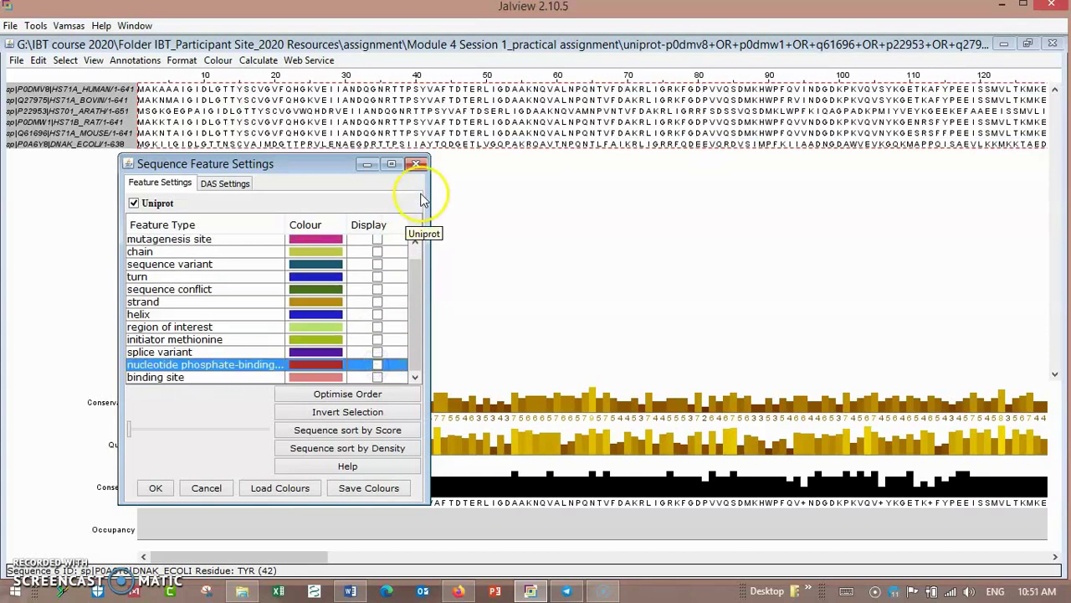
pyautogui.click(416, 164)
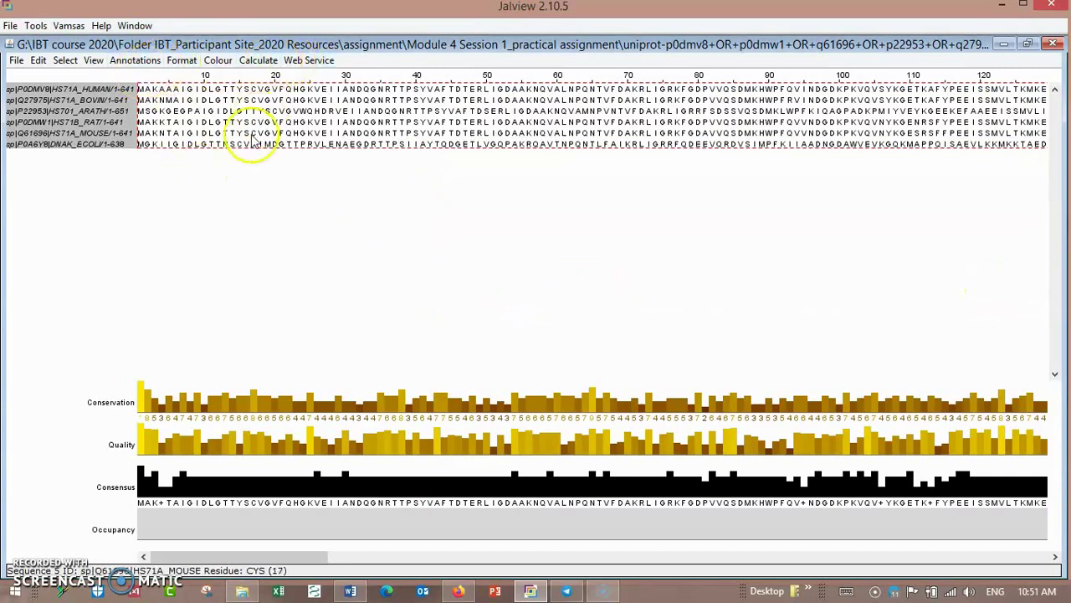
# Step: Reopen Feature Settings to inspect the DAS Settings, then close it
pyautogui.click(93, 60)
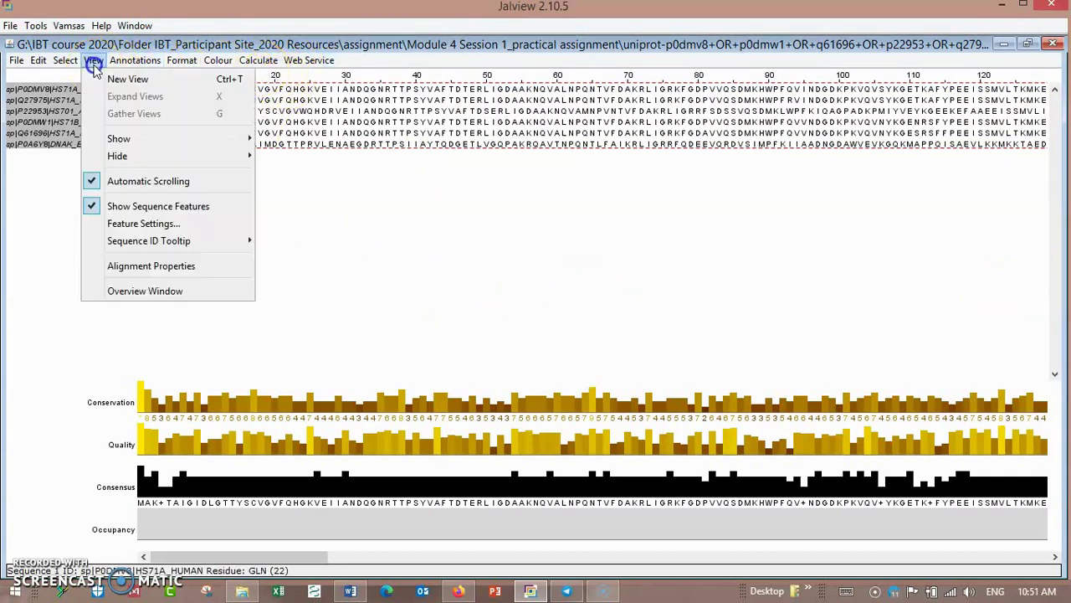
pyautogui.click(160, 224)
pyautogui.click(248, 206)
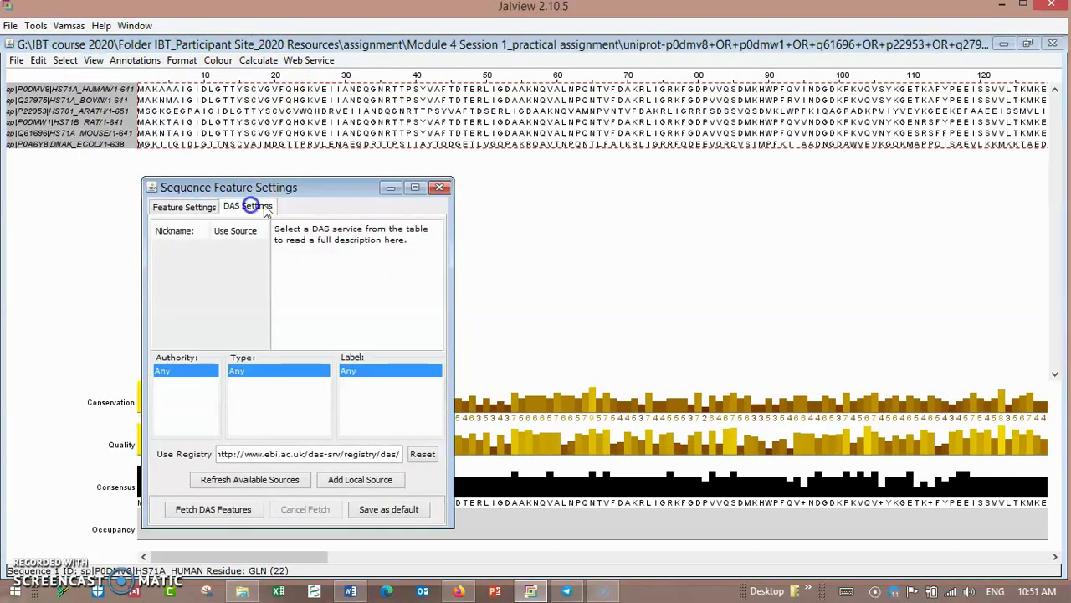
pyautogui.click(439, 187)
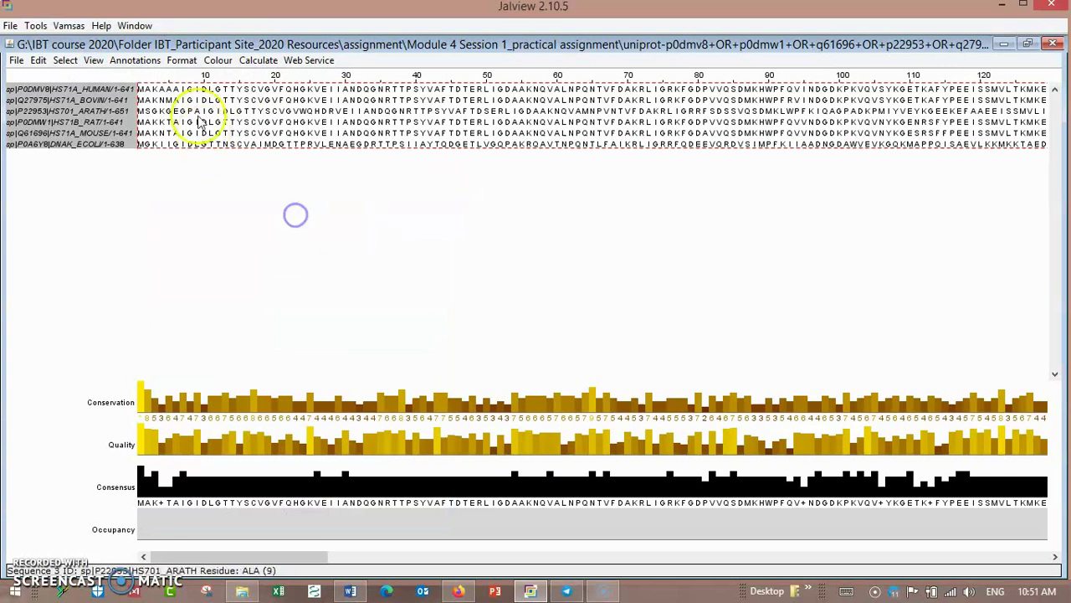
pyautogui.click(182, 60)
pyautogui.click(136, 60)
pyautogui.click(135, 60)
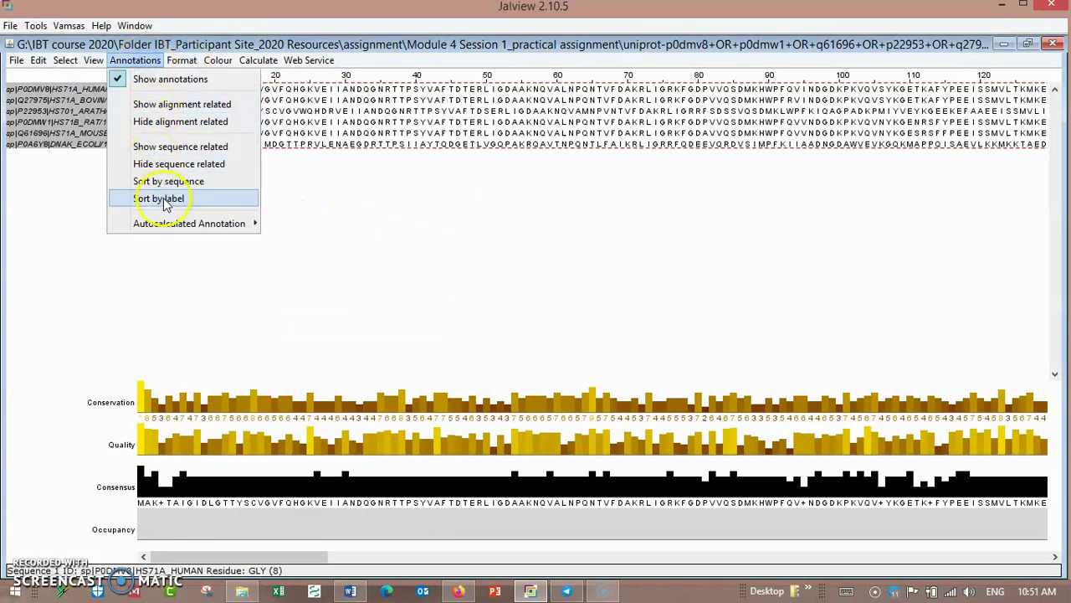
# Step: Show both the alignment-related and the sequence-related annotations
pyautogui.click(158, 105)
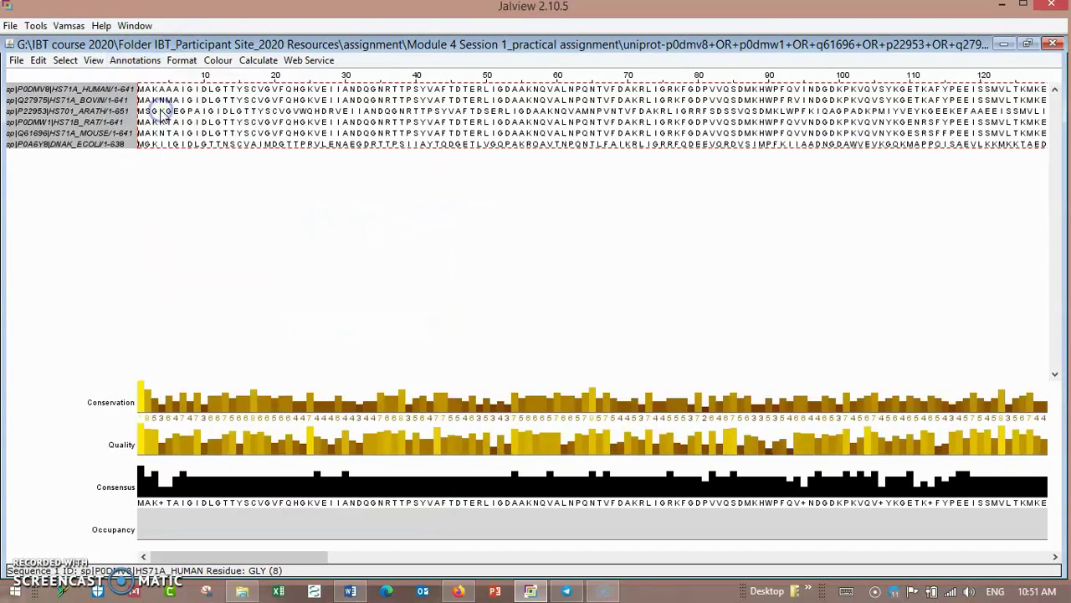
pyautogui.click(135, 60)
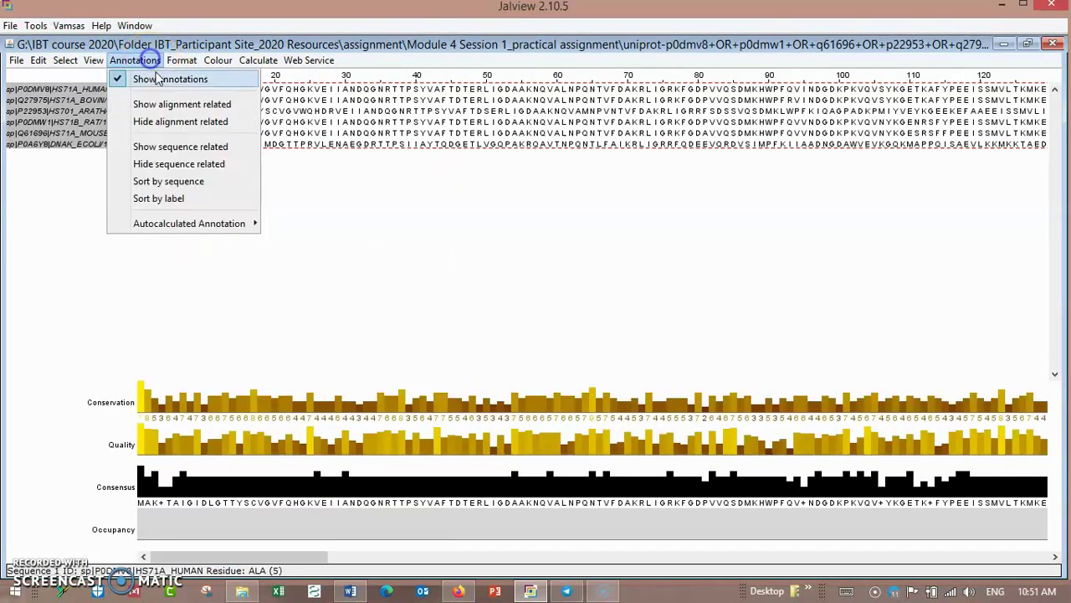
pyautogui.click(180, 147)
# Step: Enable Group Conservation and apply the autocalculated annotation settings to all groups
pyautogui.click(136, 60)
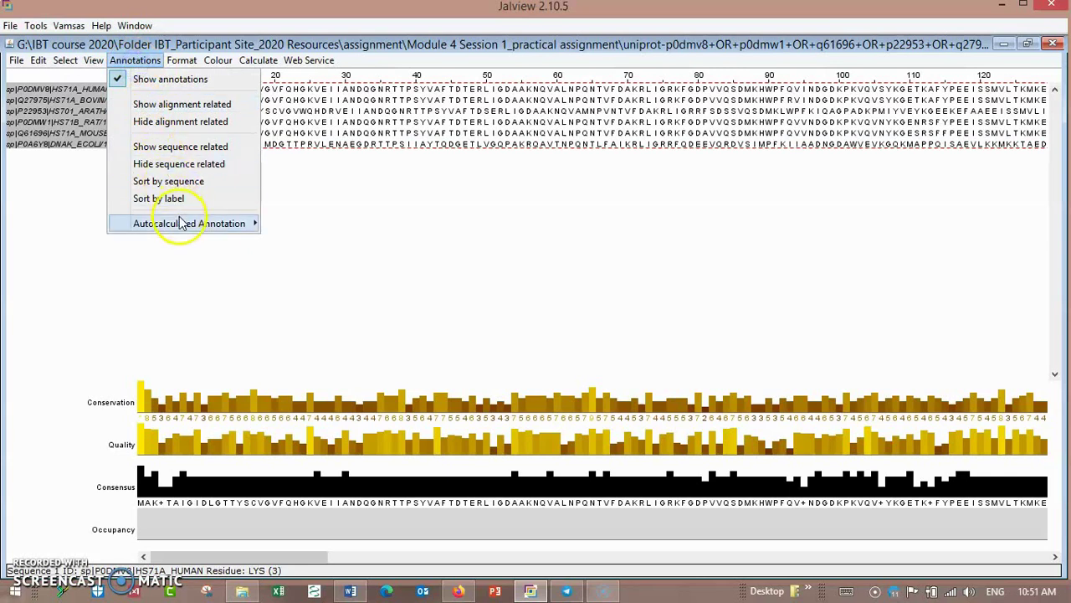
pyautogui.moveTo(191, 223)
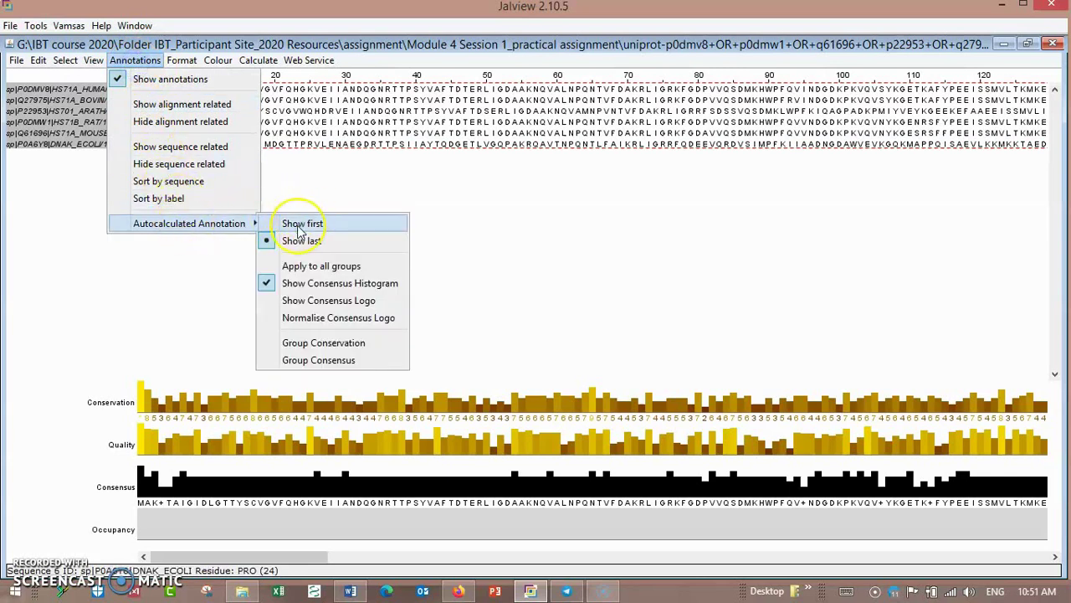
pyautogui.click(324, 344)
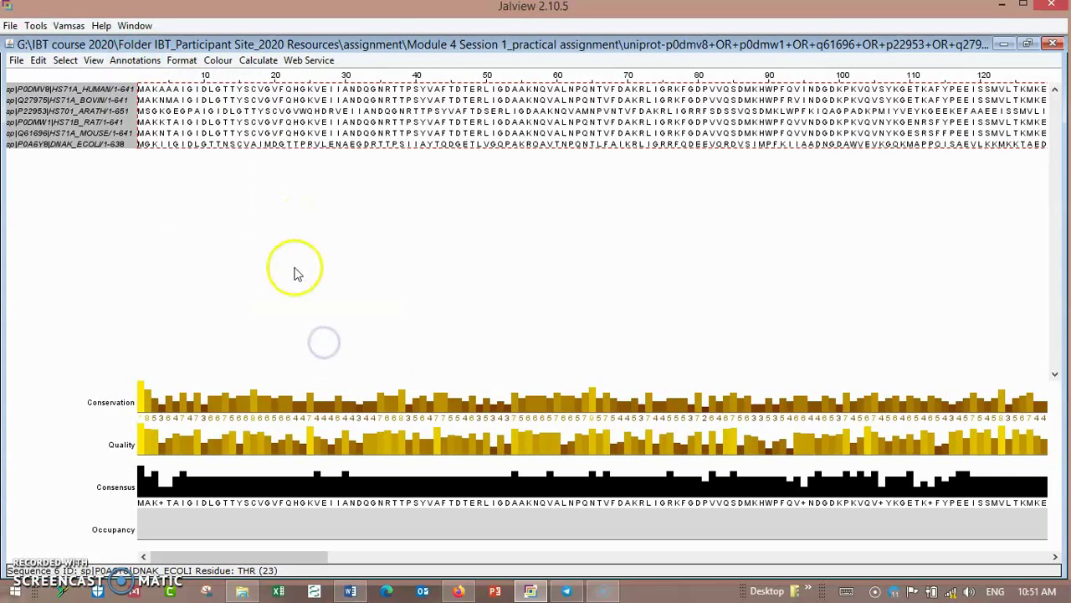
pyautogui.click(135, 60)
pyautogui.moveTo(184, 223)
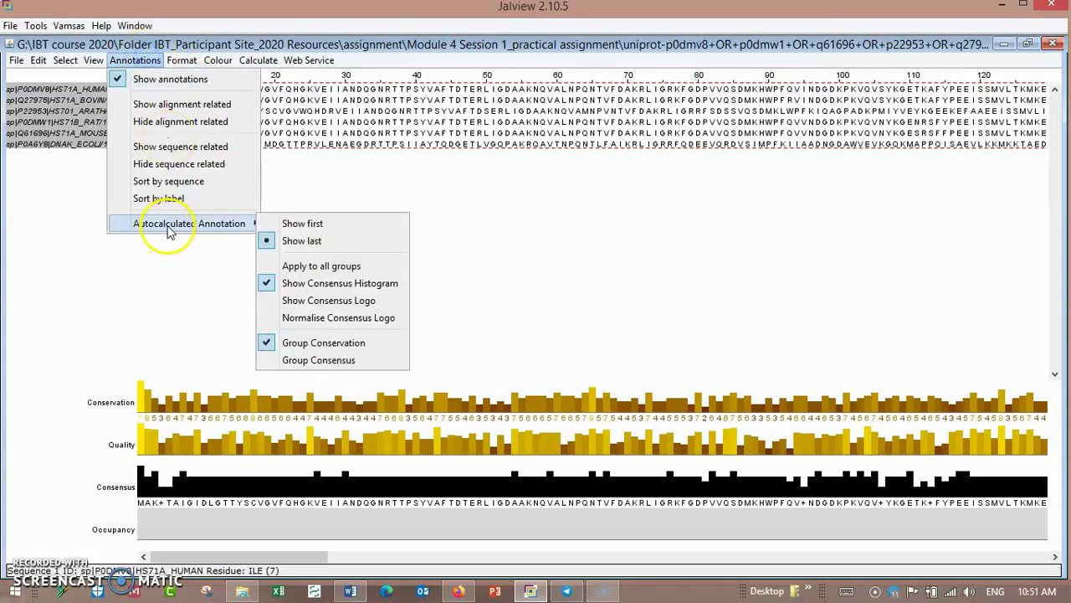
pyautogui.click(311, 266)
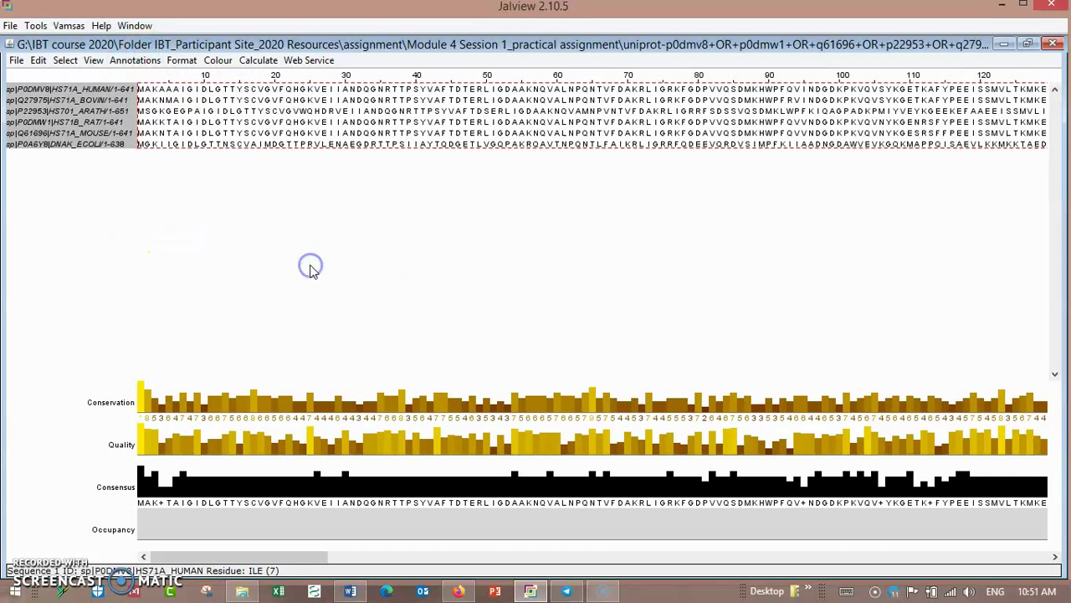
pyautogui.click(135, 61)
pyautogui.moveTo(185, 223)
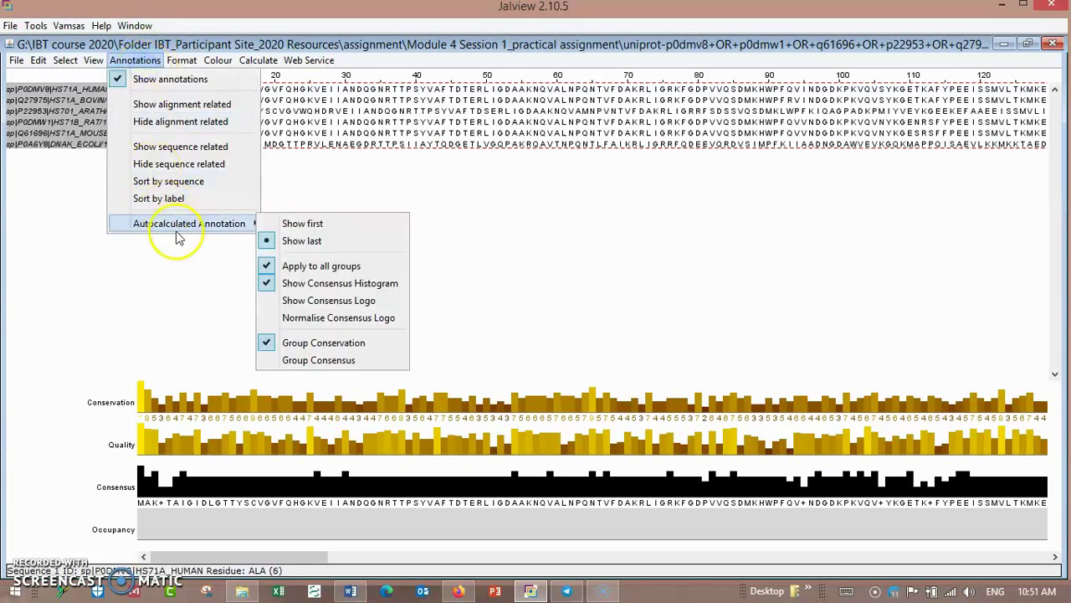
# Step: Show the consensus logo, then review Alignment Properties: 6 sequences, lengths 638–651, average 642
pyautogui.click(294, 300)
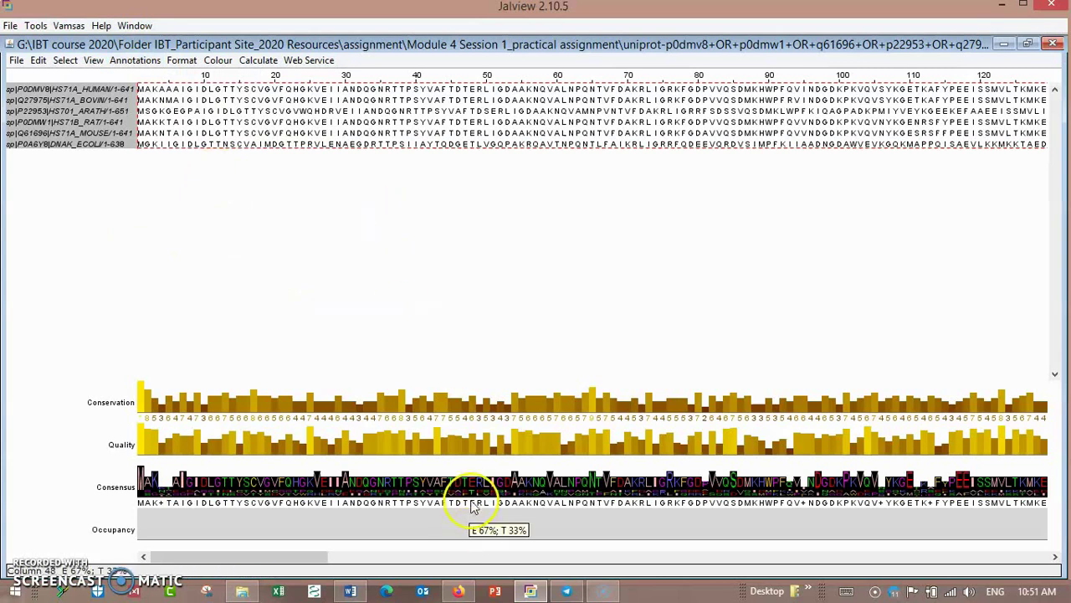
pyautogui.click(99, 65)
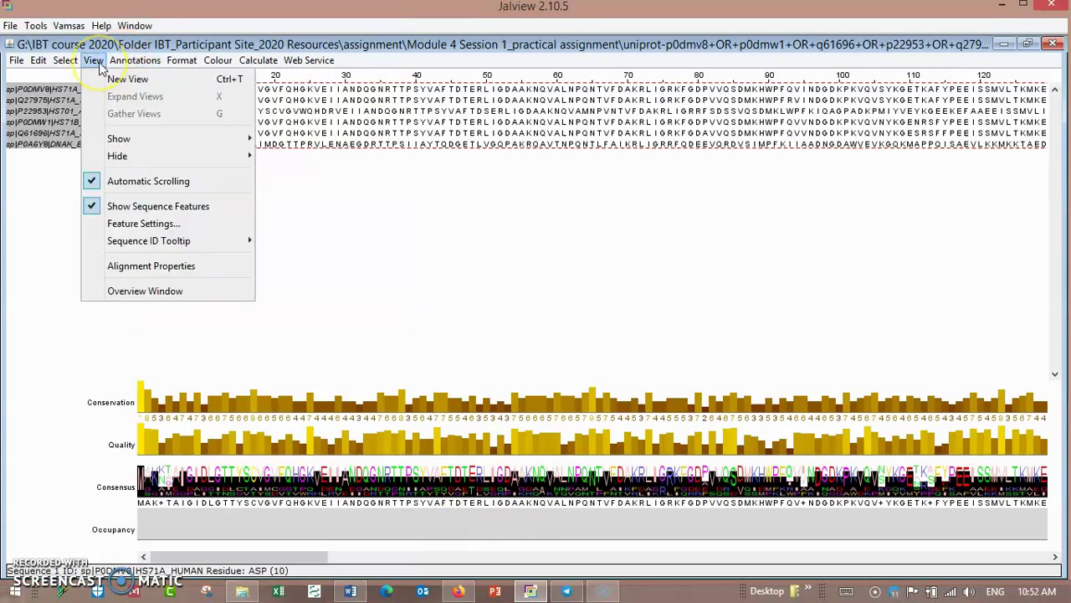
pyautogui.click(103, 80)
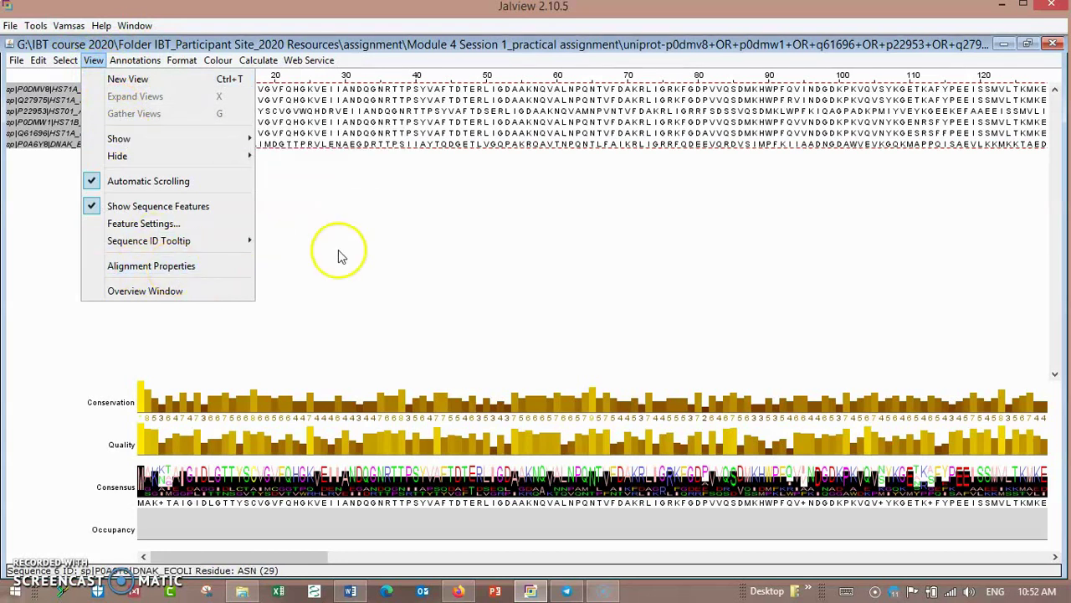
pyautogui.click(215, 263)
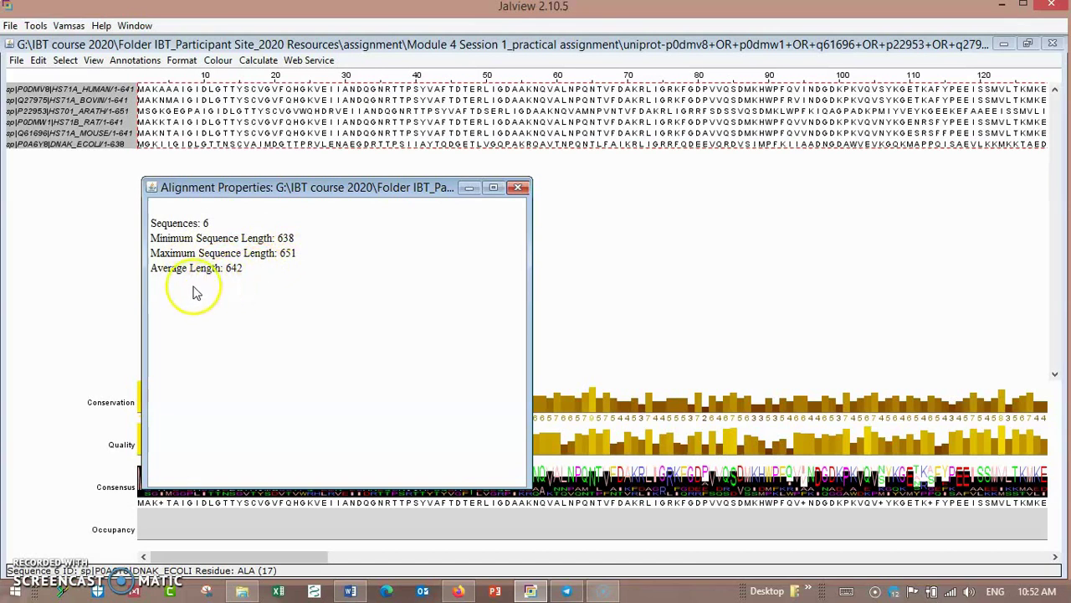
pyautogui.click(518, 187)
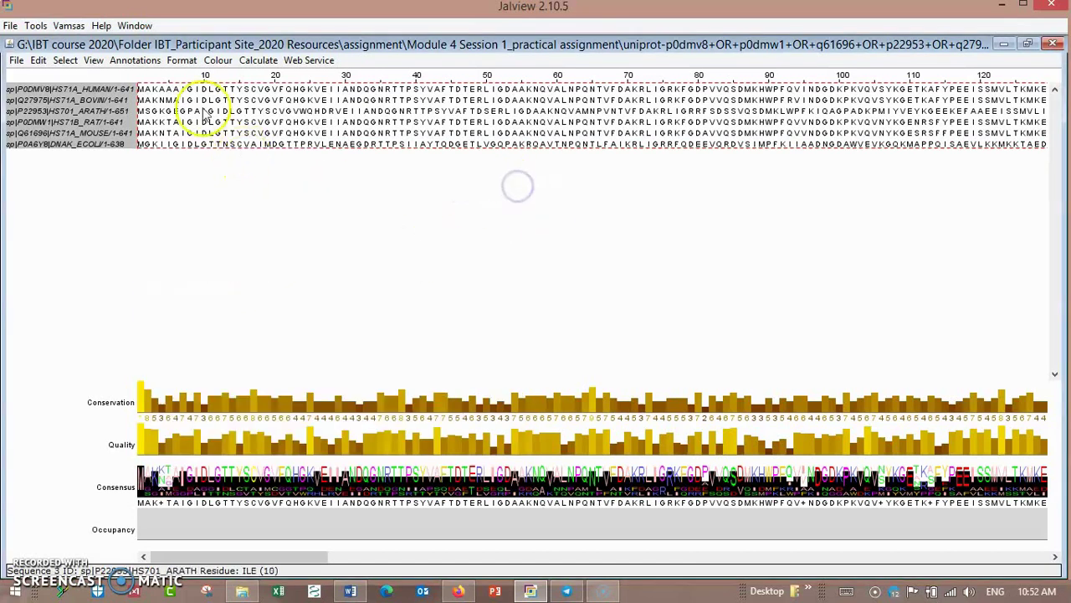
pyautogui.click(132, 60)
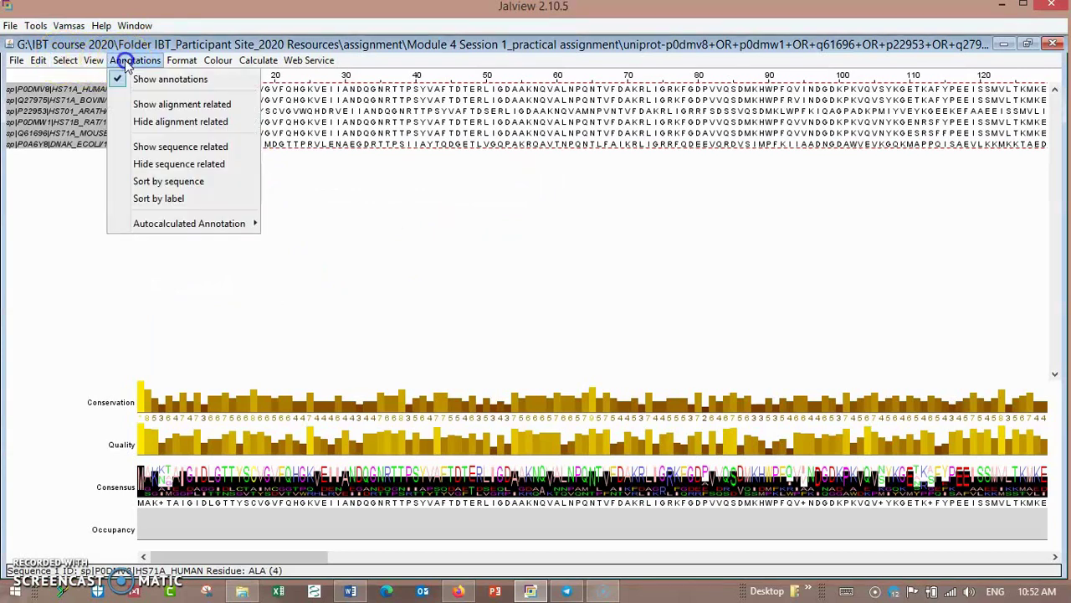
pyautogui.moveTo(65, 60)
pyautogui.click(88, 261)
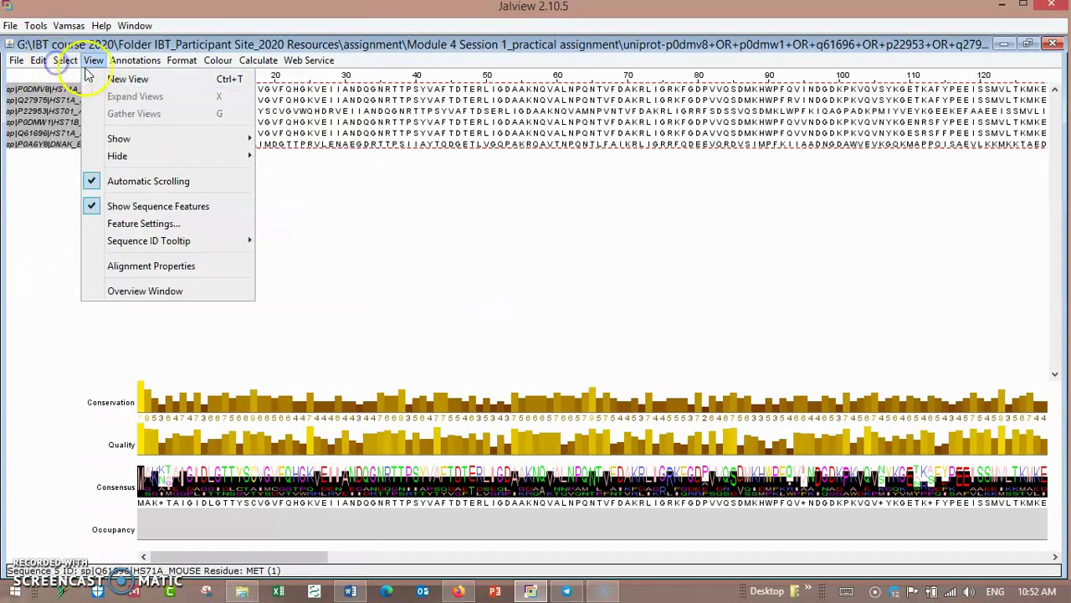
pyautogui.moveTo(65, 60)
pyautogui.click(84, 76)
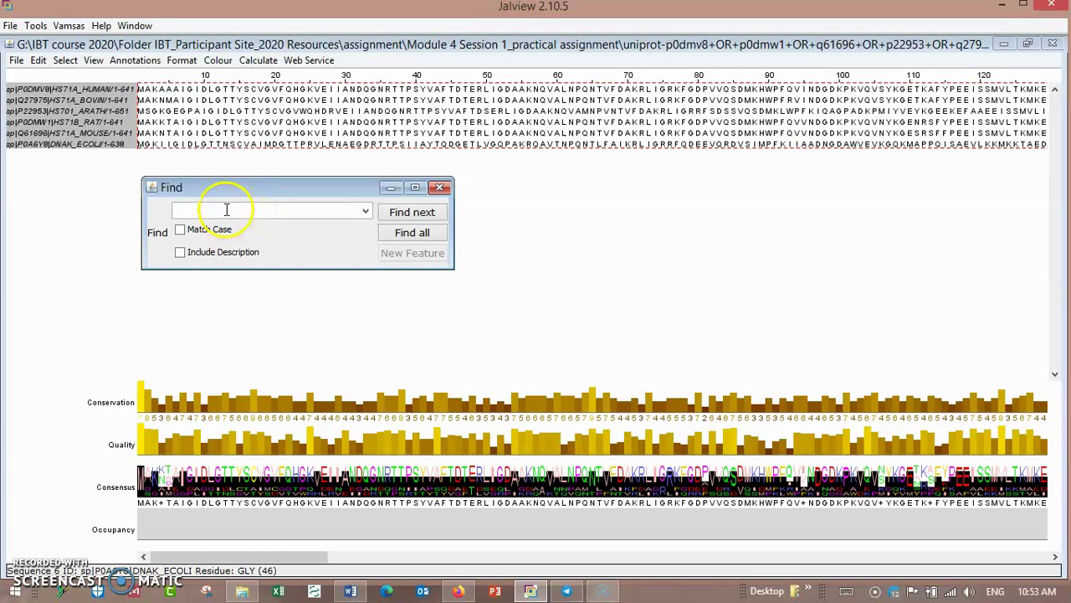
pyautogui.click(251, 209)
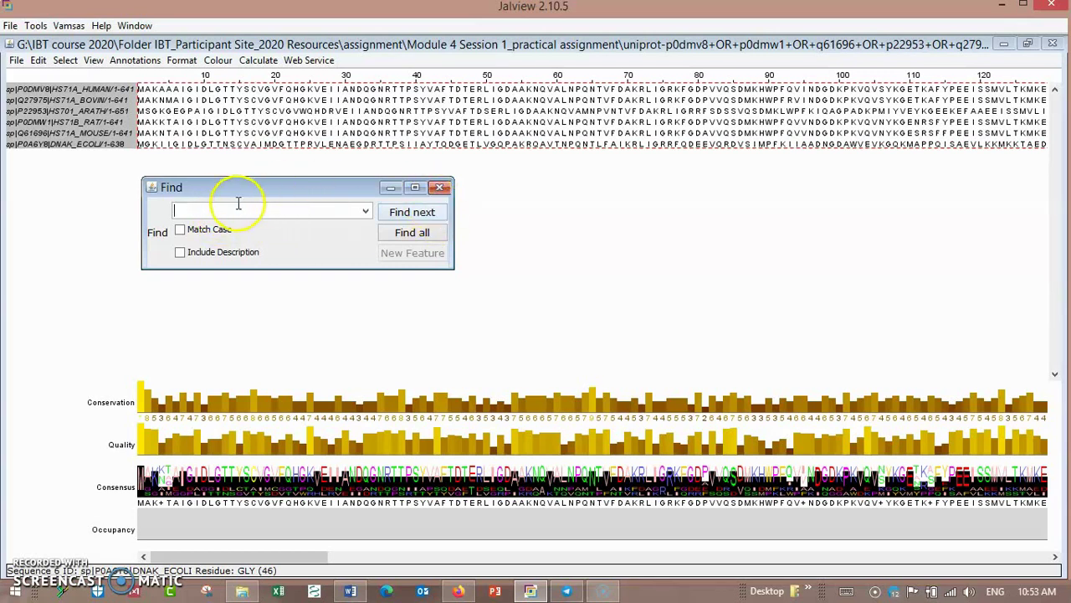
pyautogui.click(440, 188)
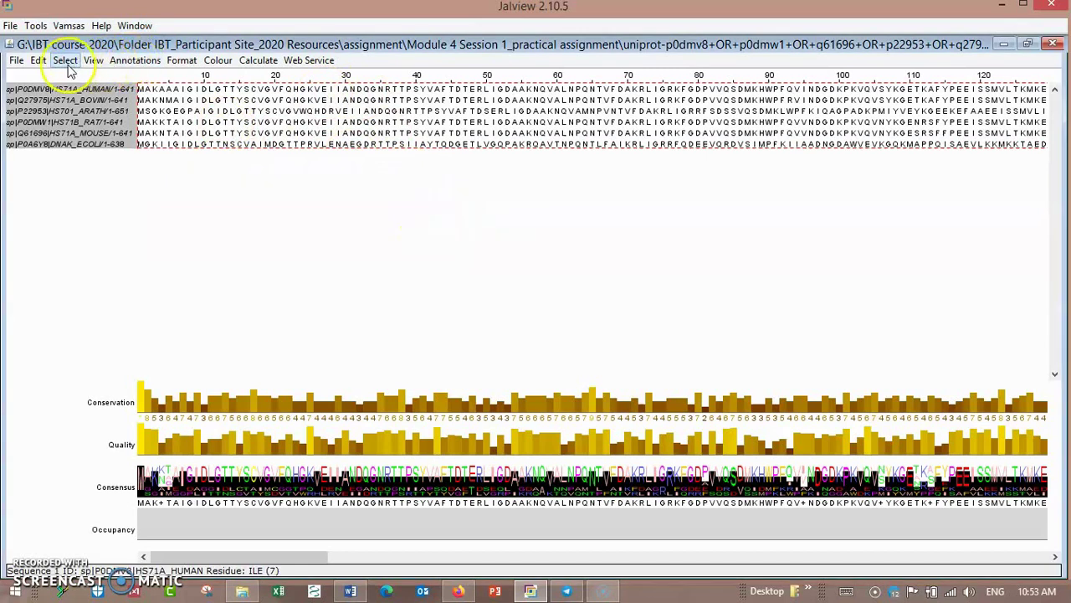
pyautogui.click(16, 61)
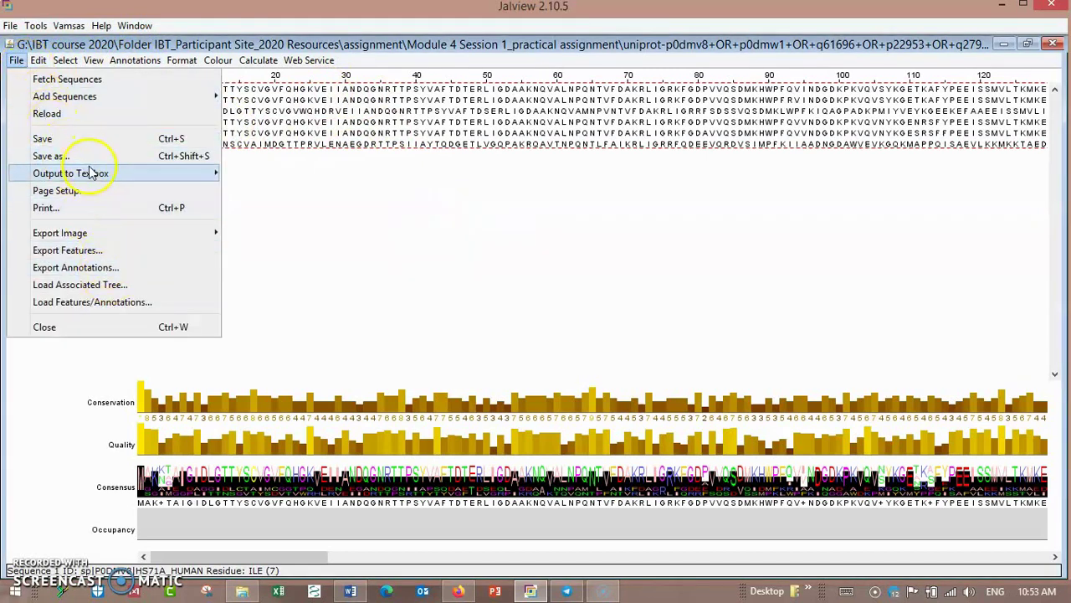
pyautogui.moveTo(95, 179)
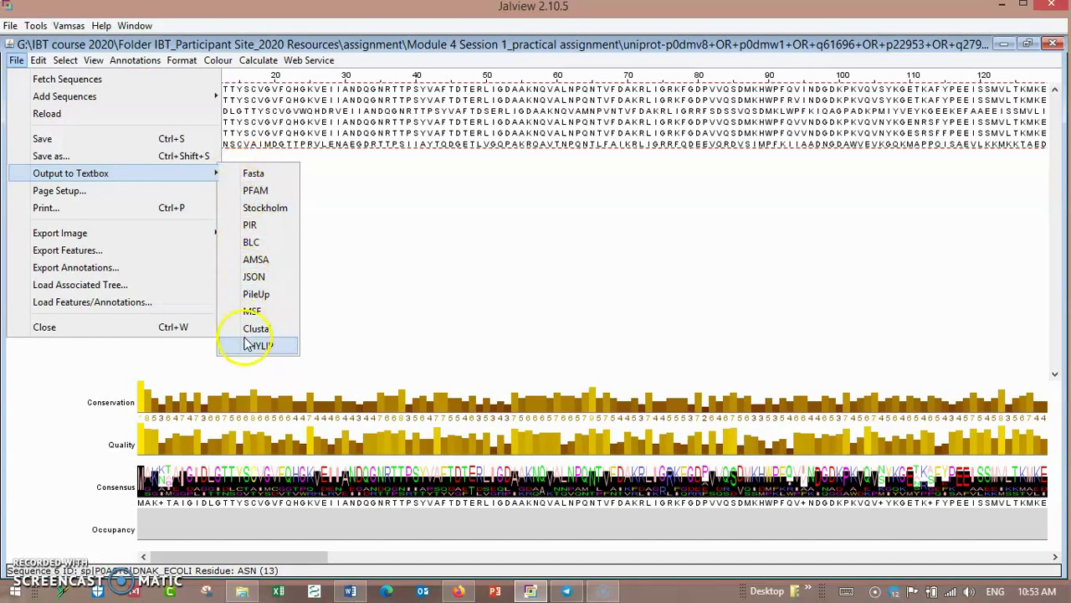
pyautogui.click(423, 284)
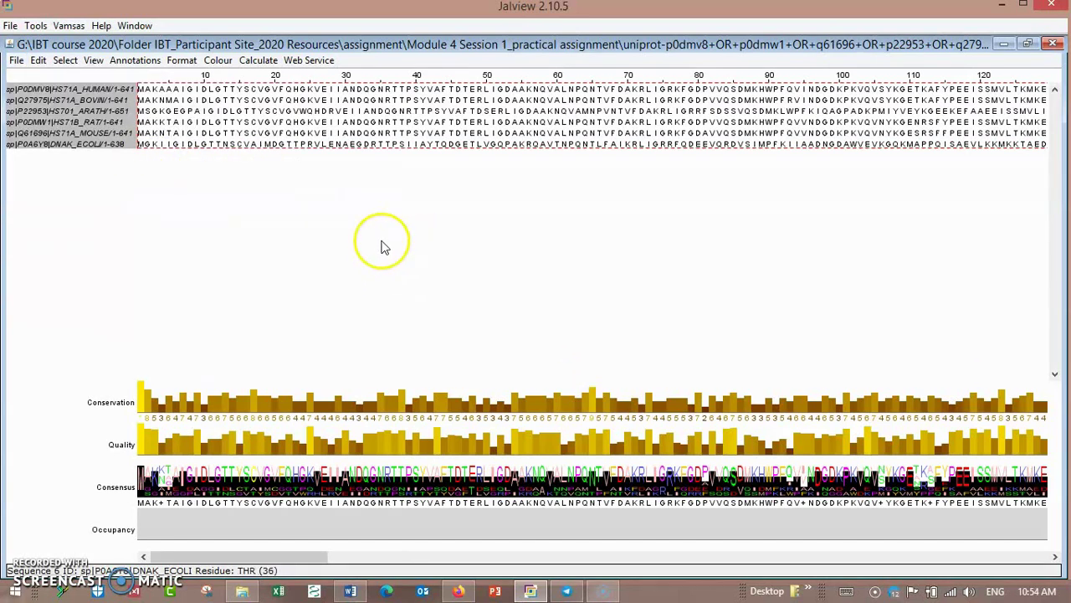
# Step: Try the Clustal, Blosum62, Taylor and Hydrophobicity colour schemes on the alignment
pyautogui.click(217, 61)
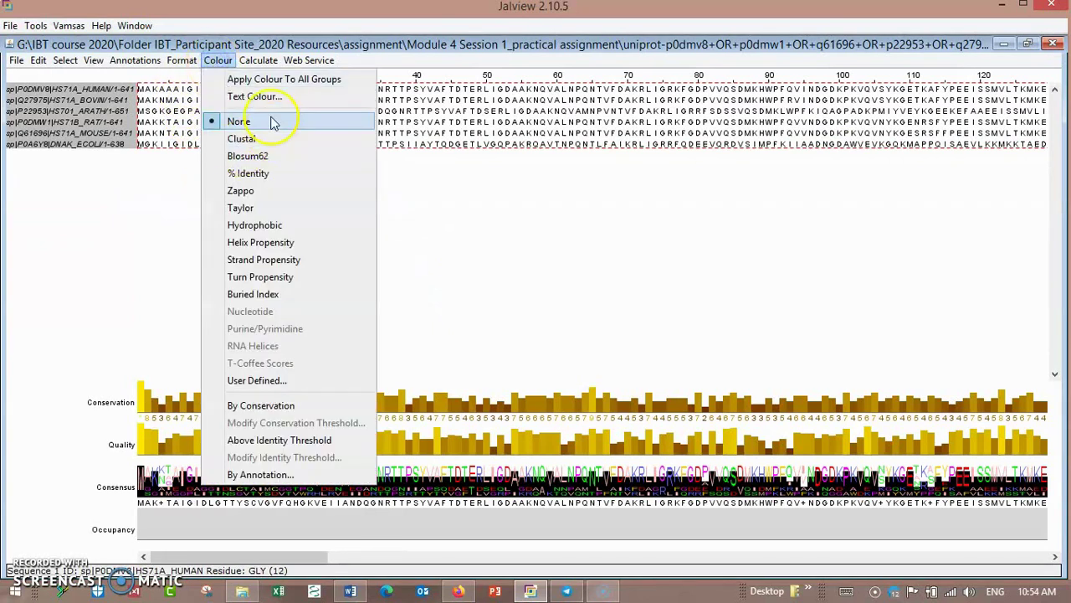
pyautogui.click(239, 139)
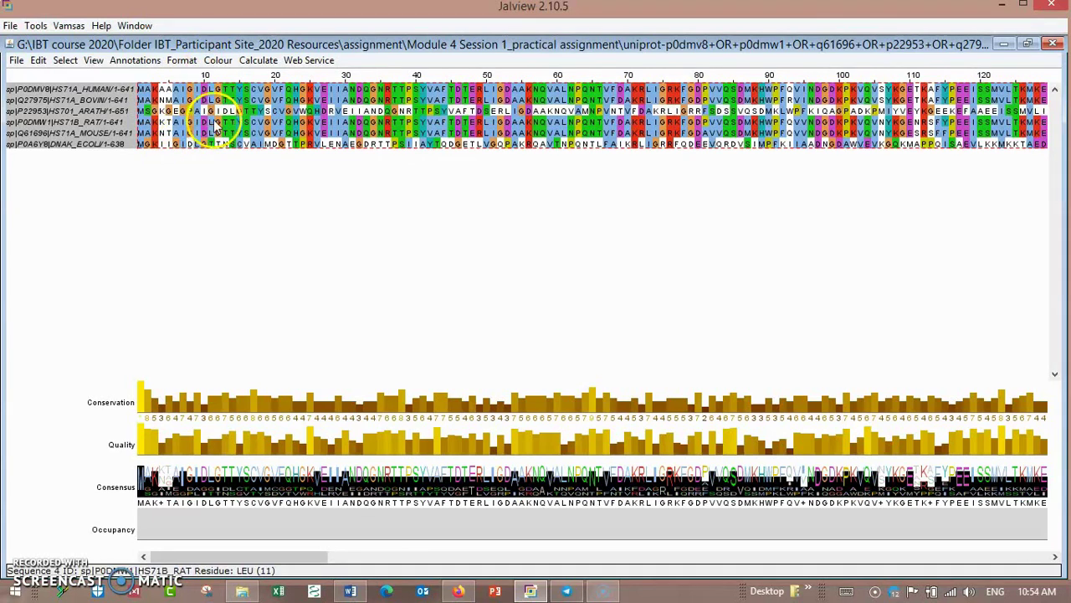
pyautogui.click(218, 60)
pyautogui.click(238, 155)
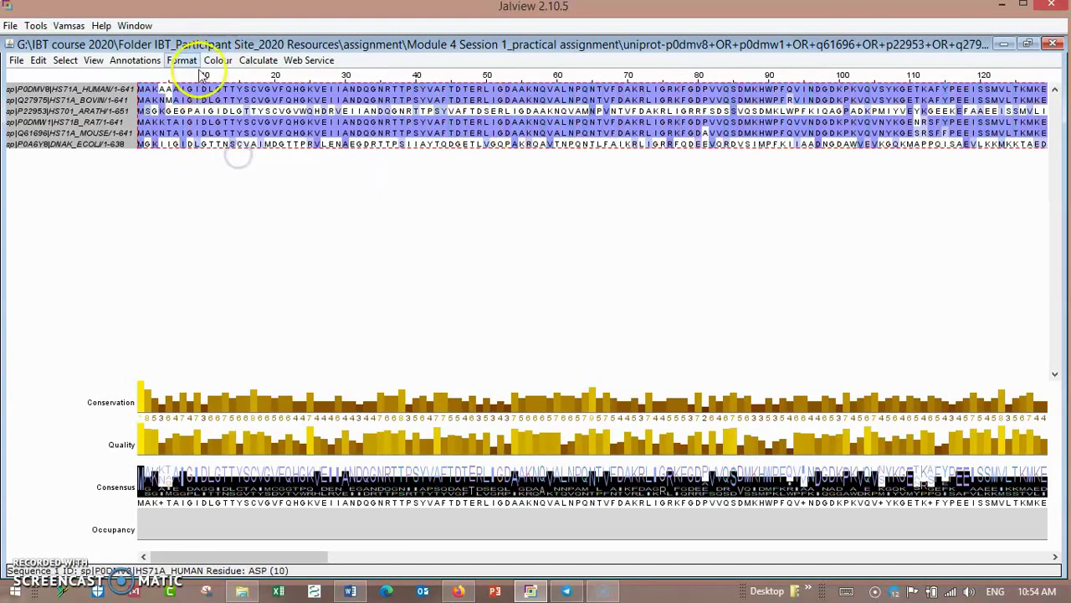
pyautogui.click(218, 61)
pyautogui.click(239, 208)
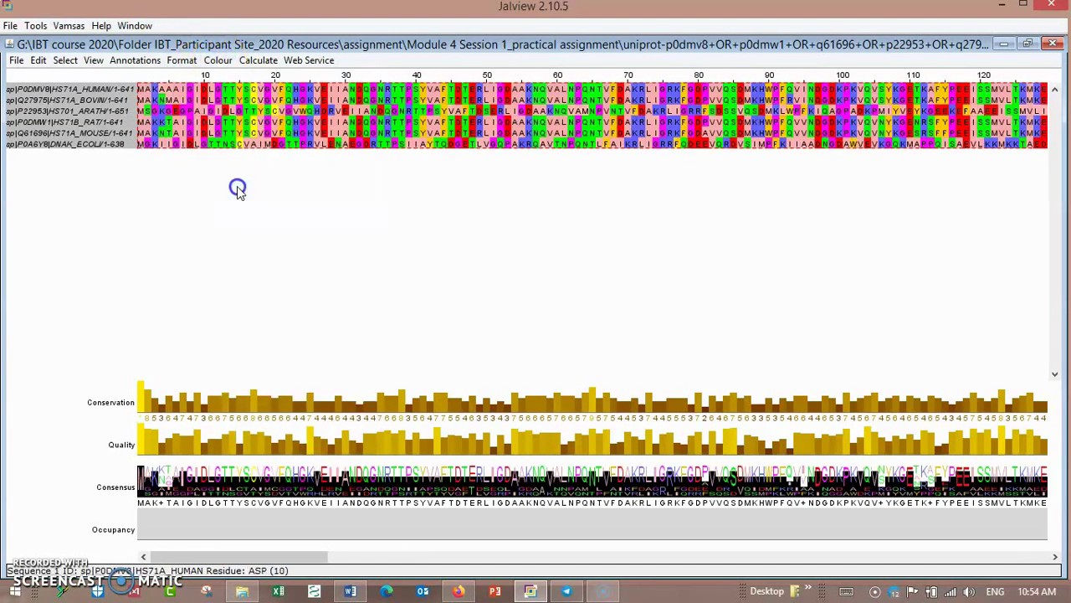
pyautogui.click(217, 61)
pyautogui.click(266, 222)
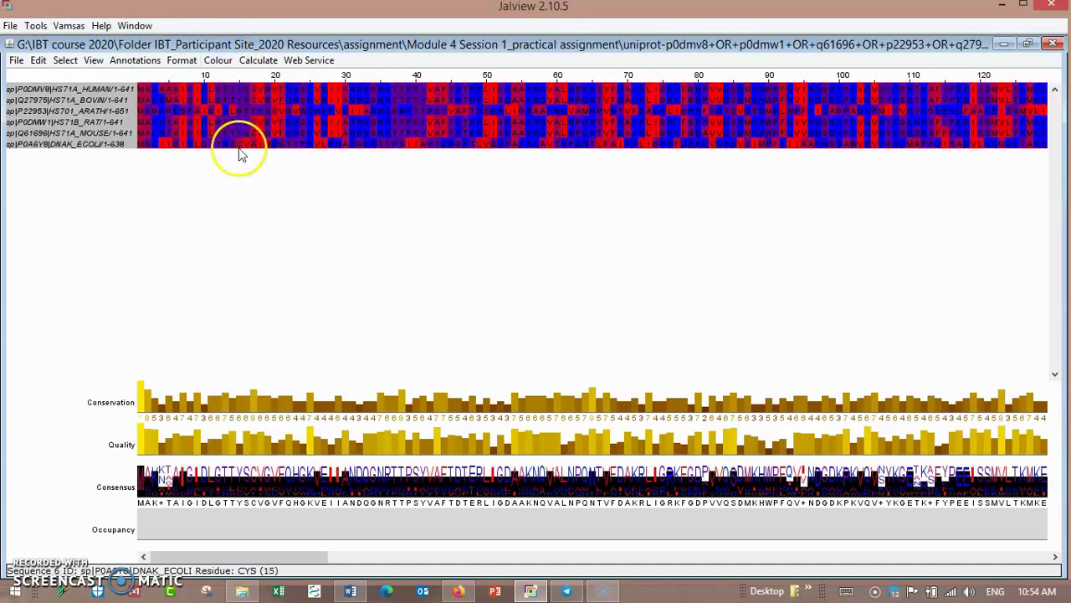
# Step: Apply Buried Index colouring shaded By Conservation at increment 30, closing the increment dialog
pyautogui.click(218, 61)
pyautogui.click(272, 293)
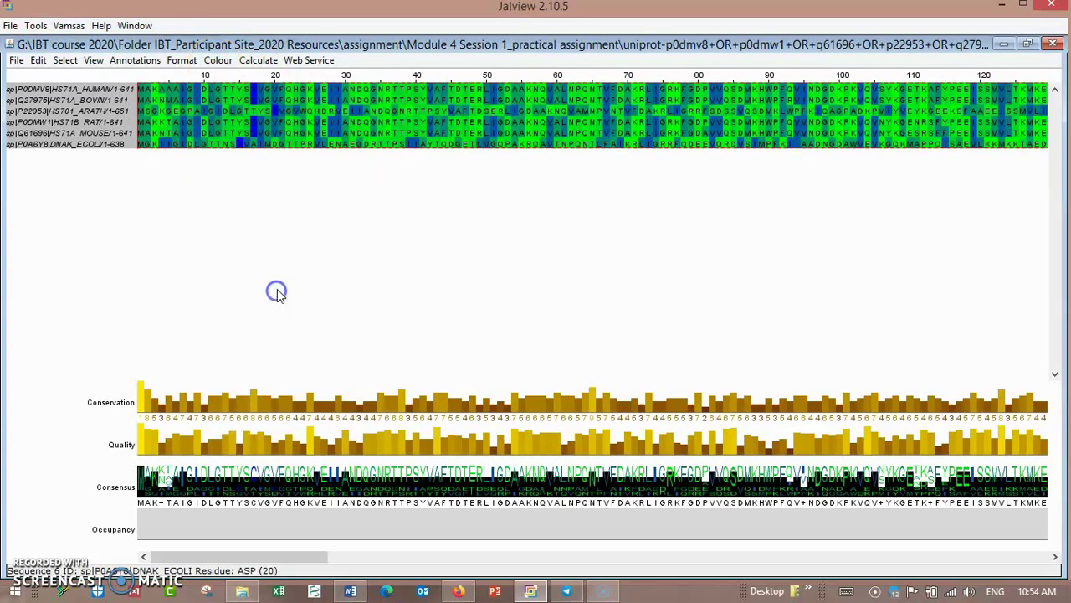
pyautogui.click(216, 63)
pyautogui.click(286, 407)
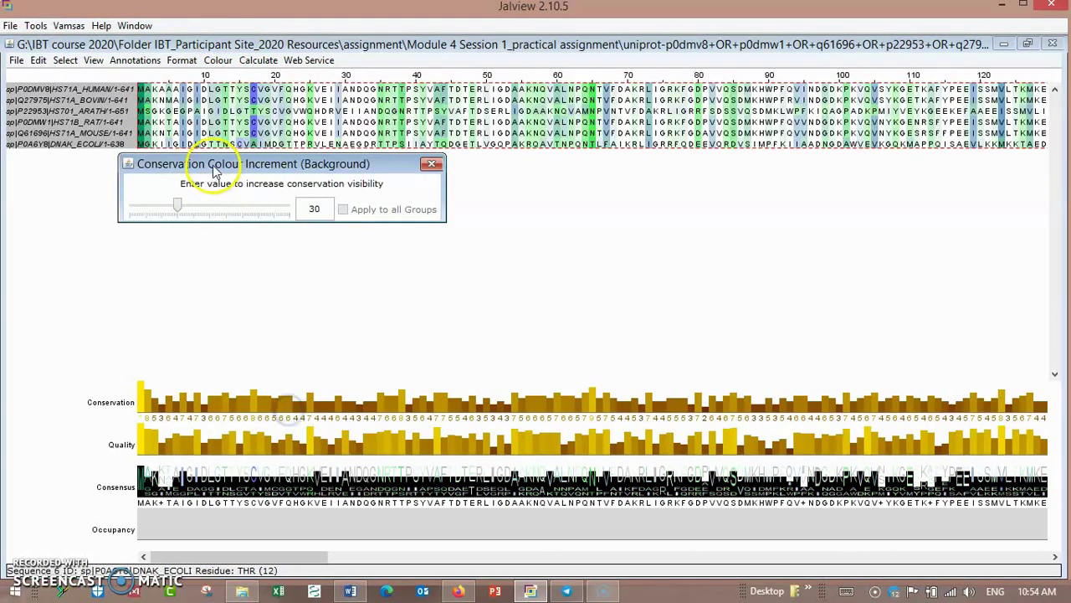
pyautogui.click(432, 165)
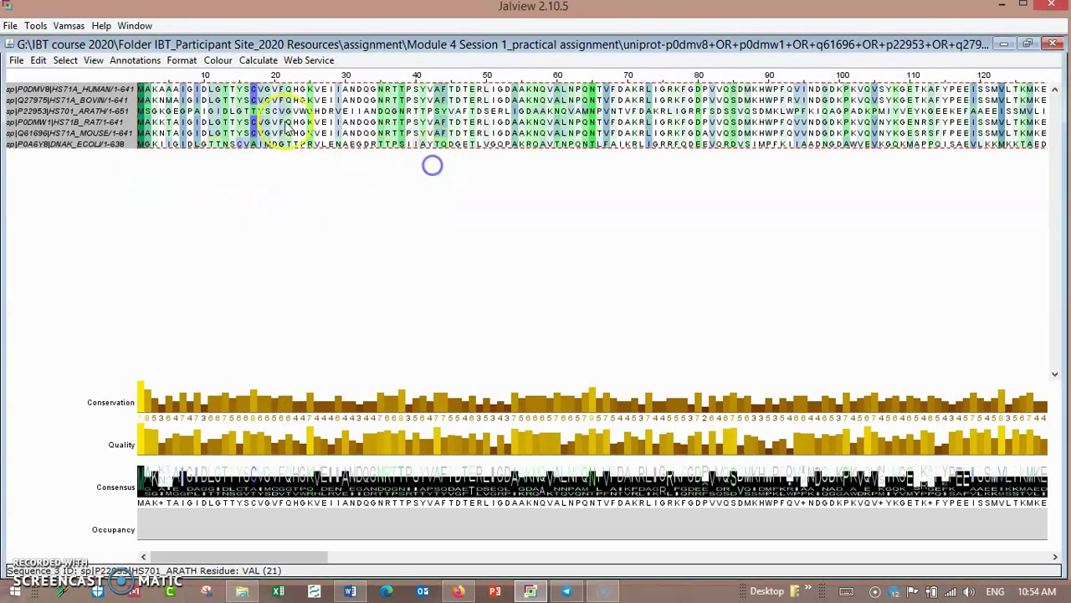
pyautogui.click(258, 61)
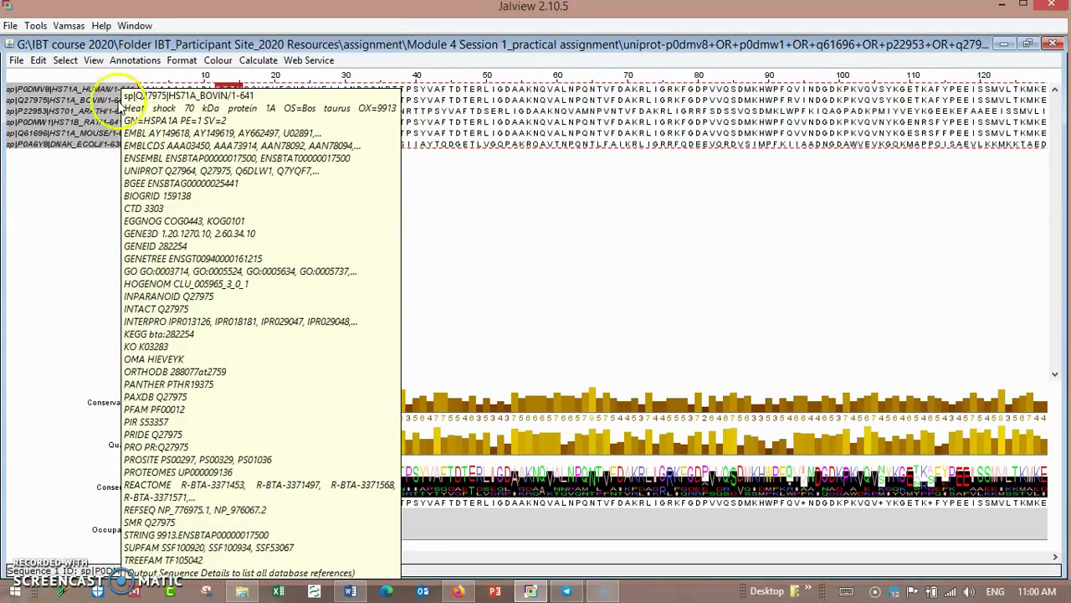
# Step: In Sequence Feature Settings, switch off the nucleotide phosphate-binding features
pyautogui.click(88, 62)
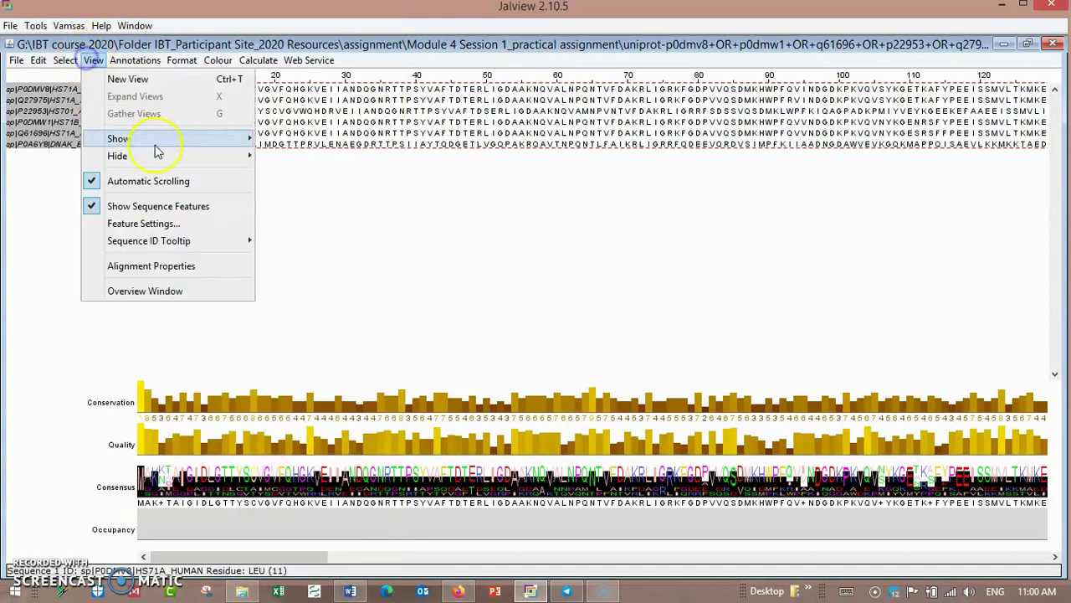
pyautogui.click(139, 221)
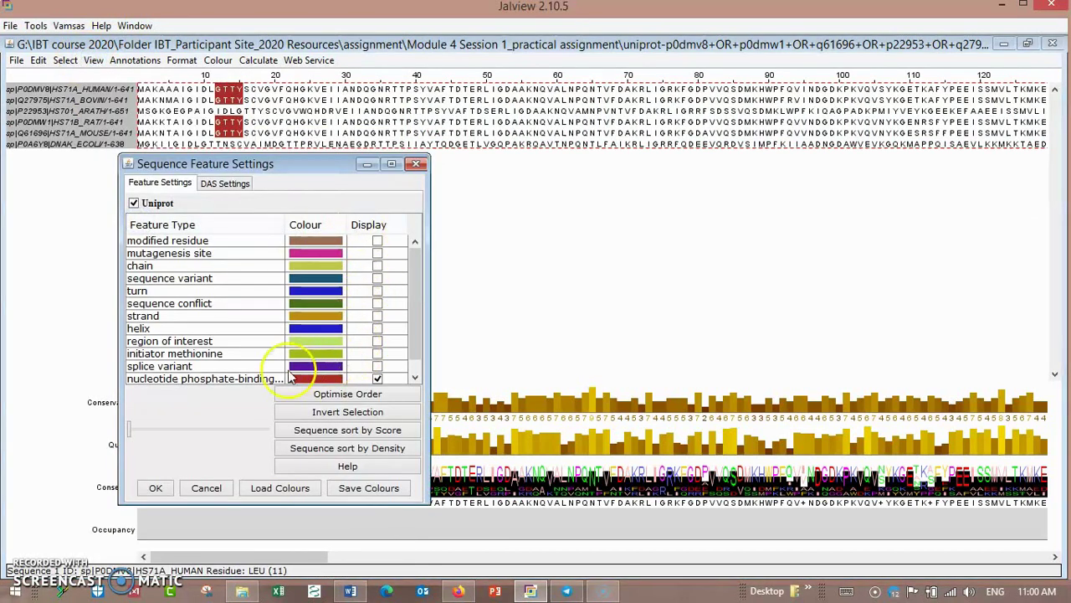
pyautogui.click(415, 377)
pyautogui.click(378, 368)
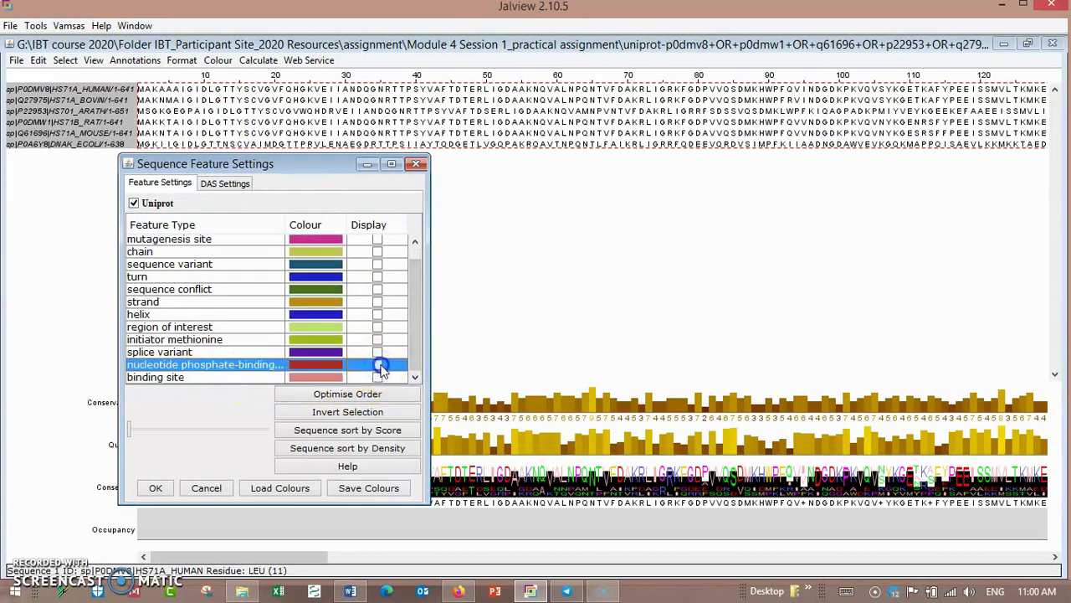
pyautogui.click(381, 368)
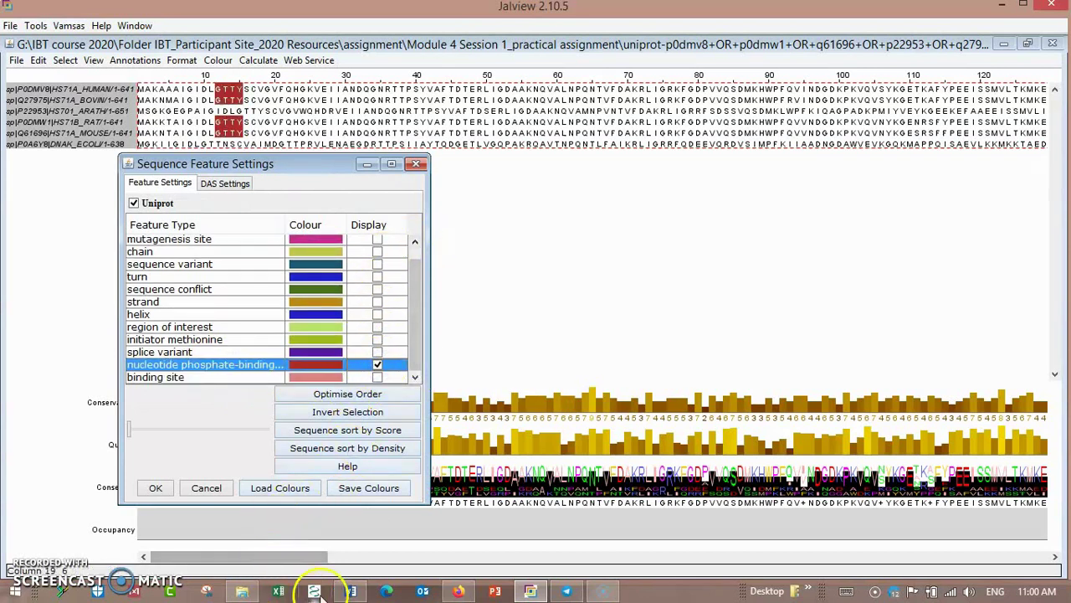
pyautogui.click(381, 367)
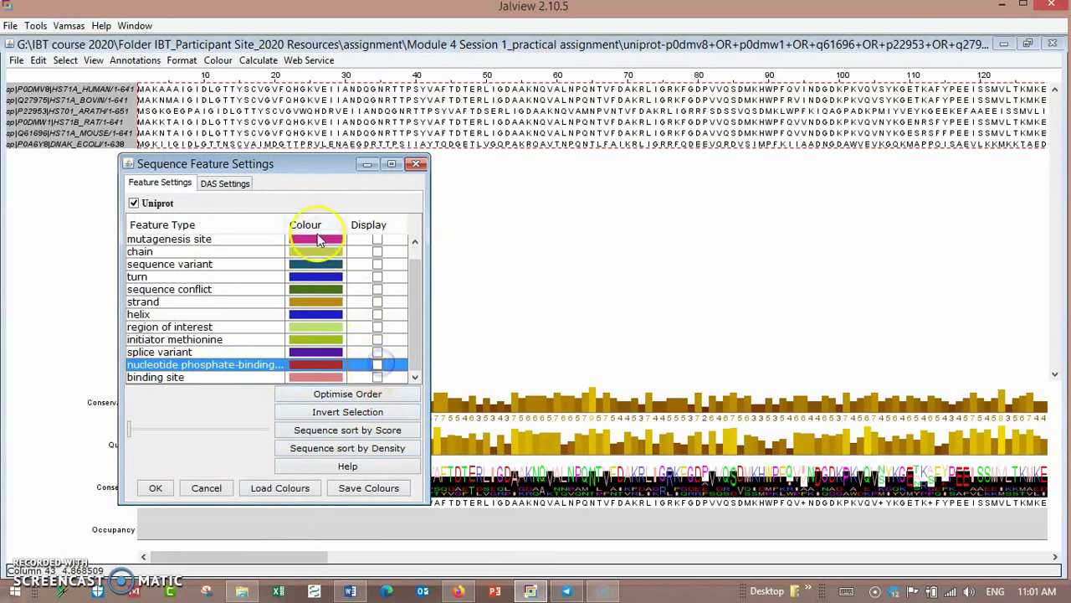
# Step: Tick Display for the helix feature so Uniprot helices appear blue
pyautogui.click(416, 244)
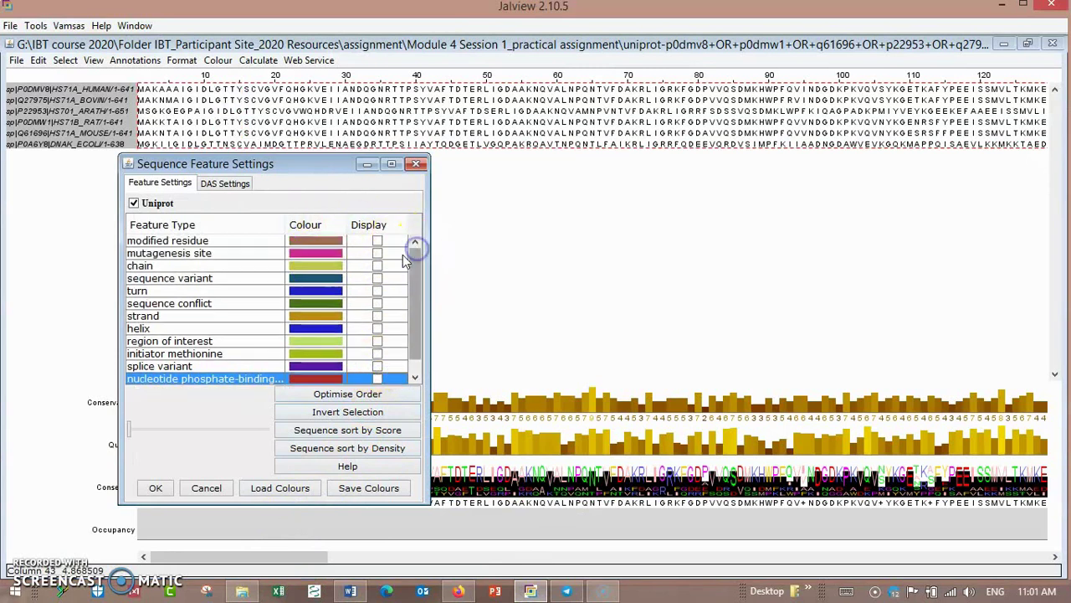
pyautogui.click(377, 330)
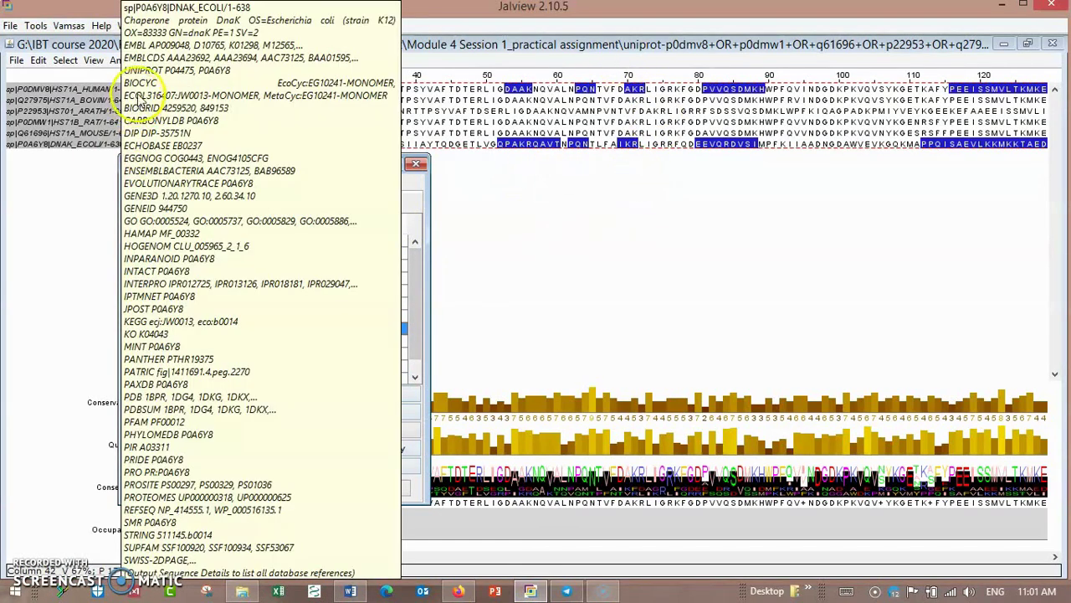
pyautogui.click(121, 61)
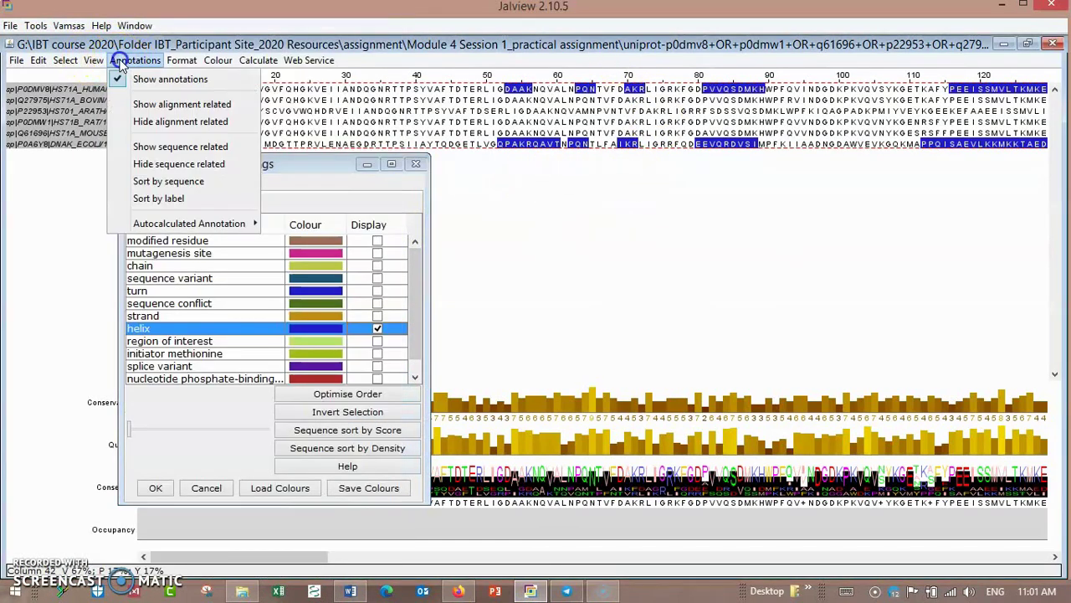
pyautogui.click(411, 166)
pyautogui.click(417, 166)
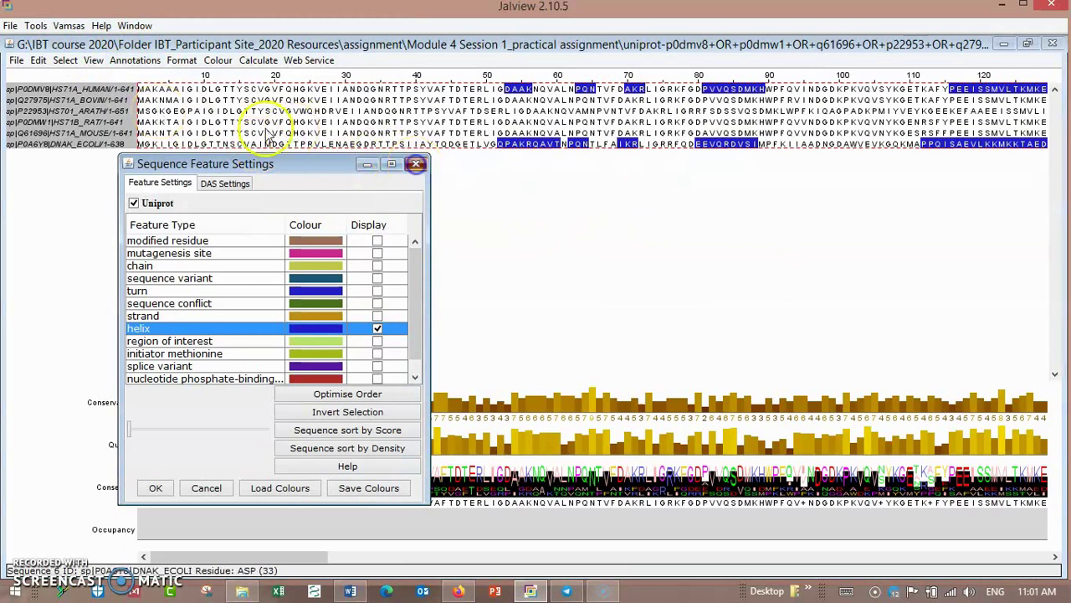
# Step: Close the feature settings and glance over Annotations > Autocalculated Annotation without changes
pyautogui.click(138, 61)
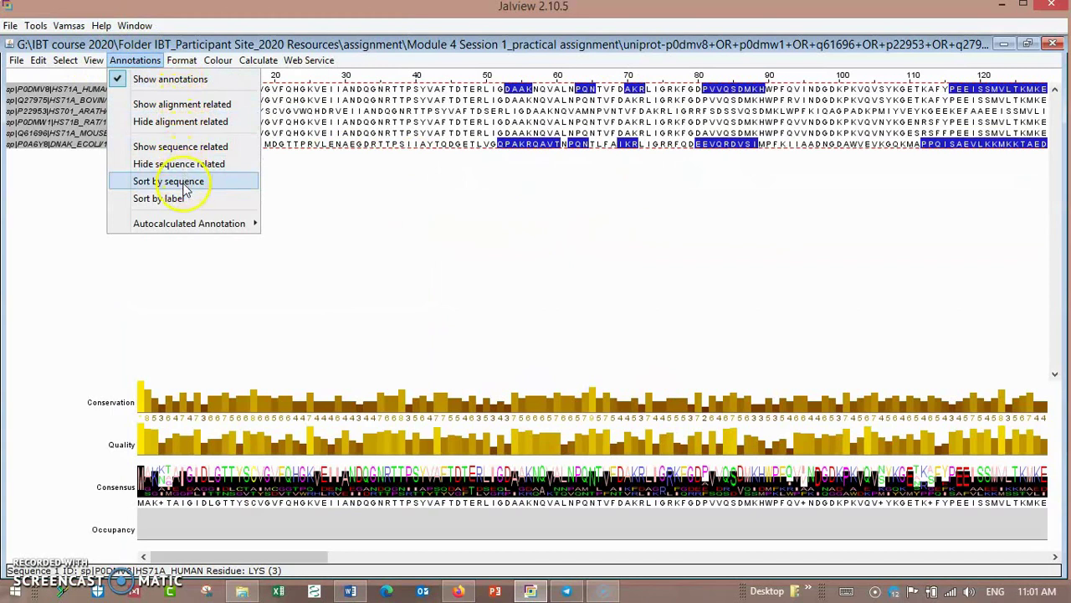
pyautogui.moveTo(189, 226)
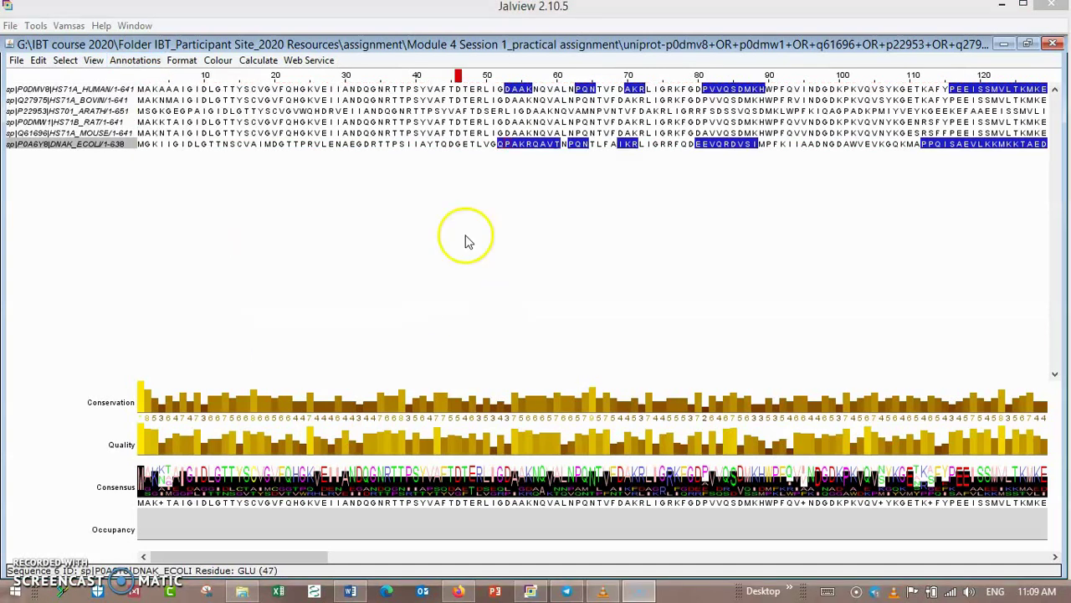
pyautogui.click(466, 234)
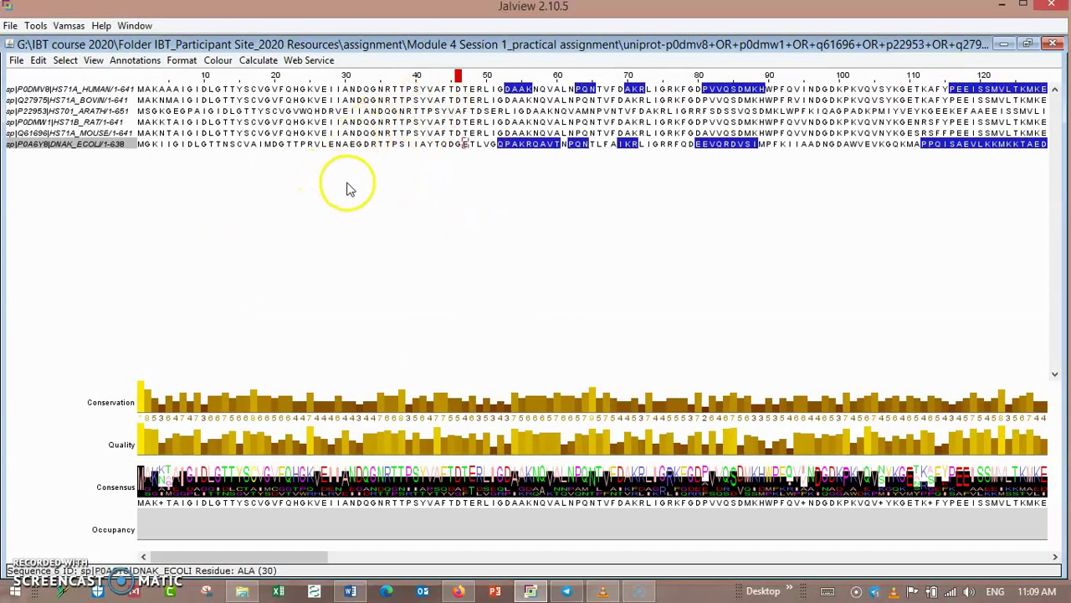
# Step: Place positions in DNAK_ECOLI, select column 44, then column 48, then clear the selection
pyautogui.click(438, 91)
pyautogui.click(396, 188)
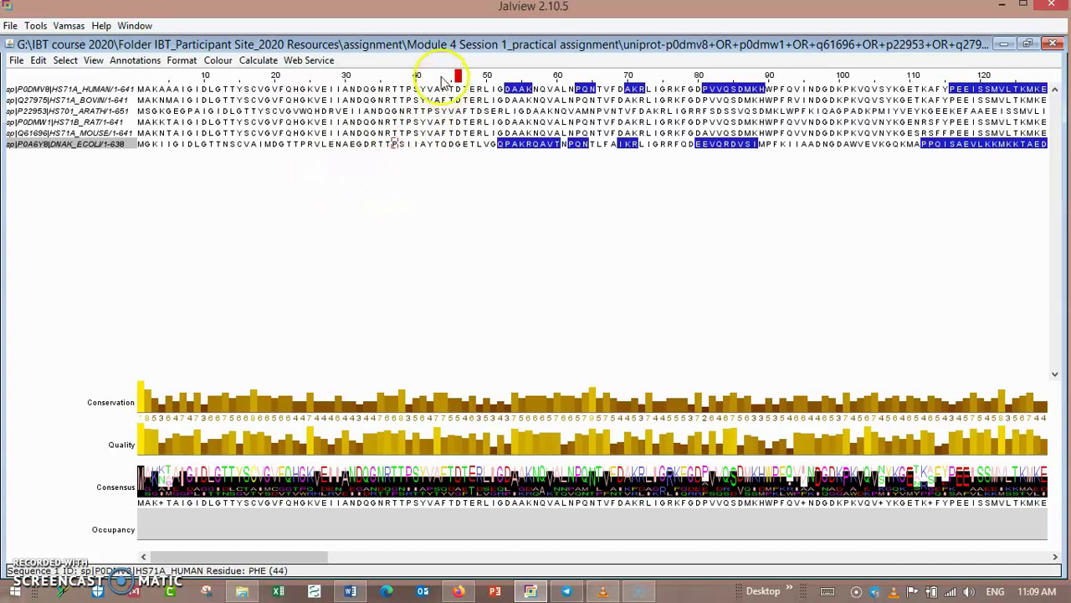
pyautogui.click(444, 76)
pyautogui.click(473, 76)
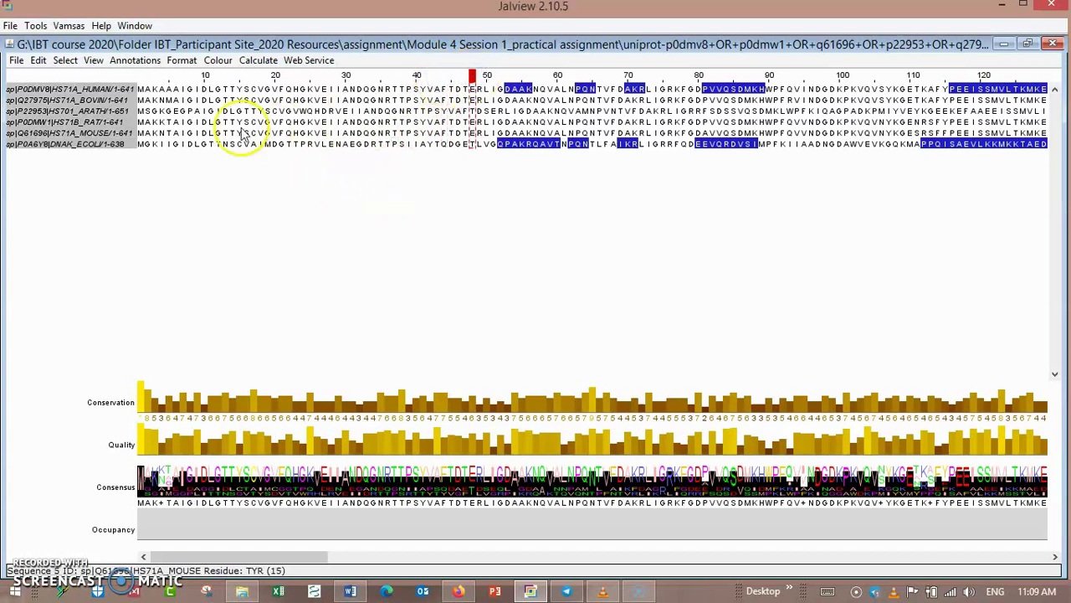
pyautogui.click(434, 216)
# Step: Pick residues in HS71B_RAT, THR 36 in DNAK_ECOLI, around column 47, and HS701_ARATH
pyautogui.click(430, 122)
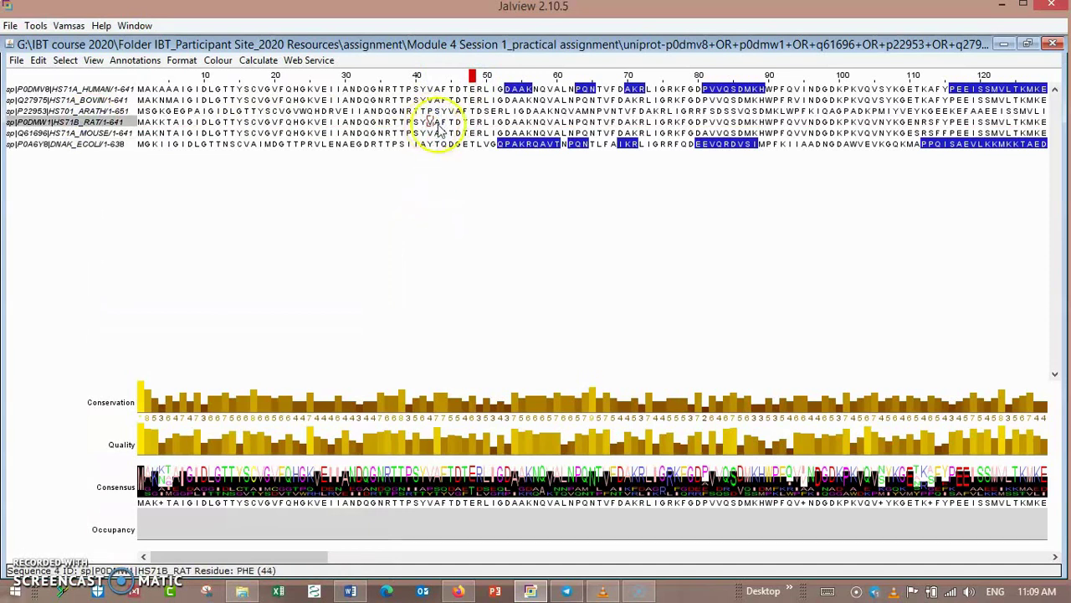
pyautogui.click(432, 135)
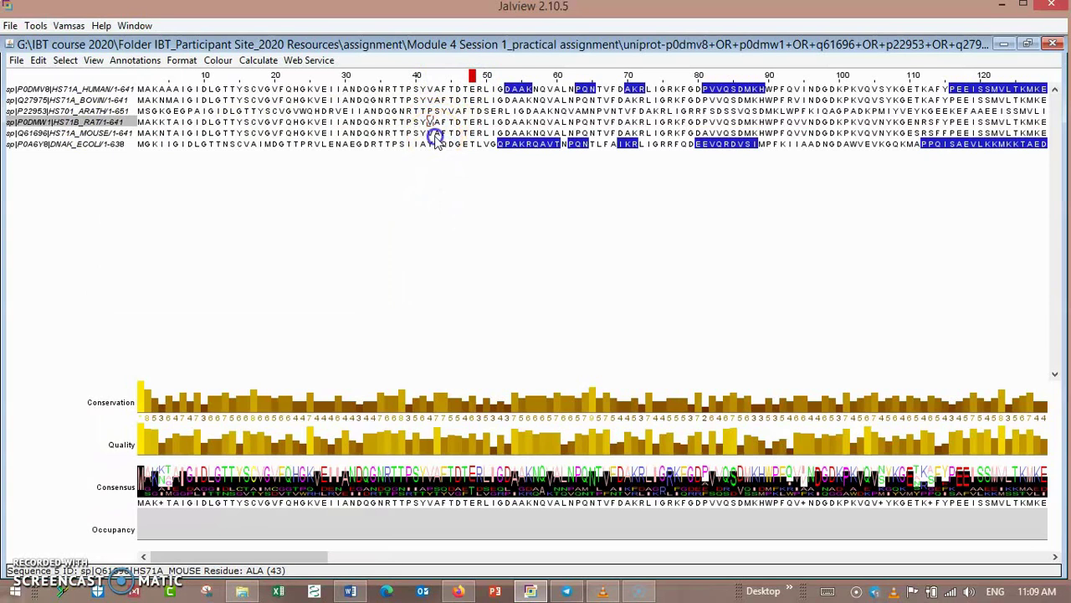
pyautogui.click(371, 118)
pyautogui.click(389, 199)
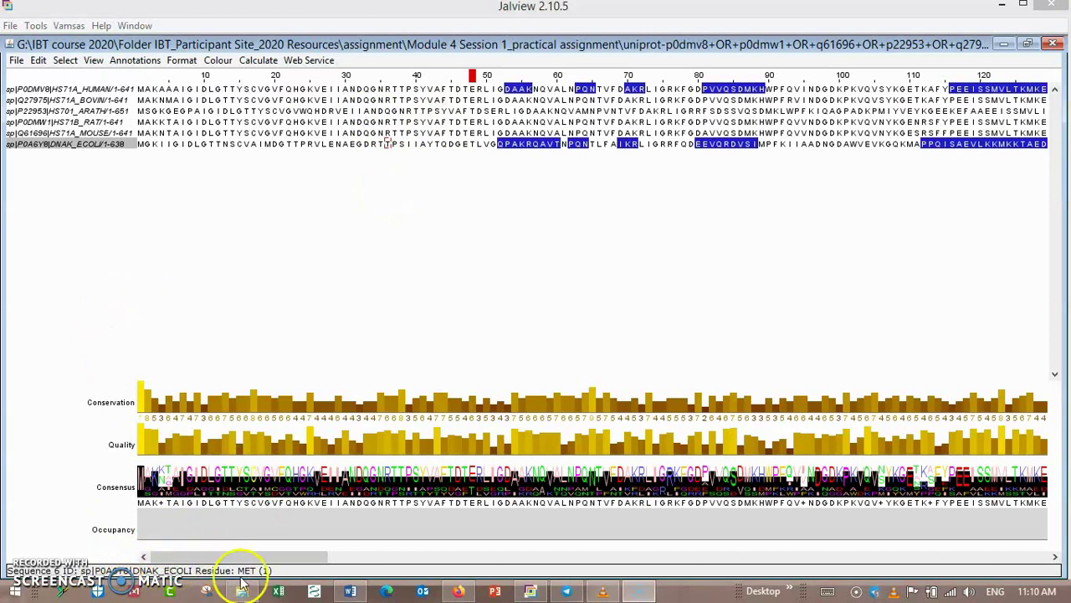
pyautogui.click(457, 181)
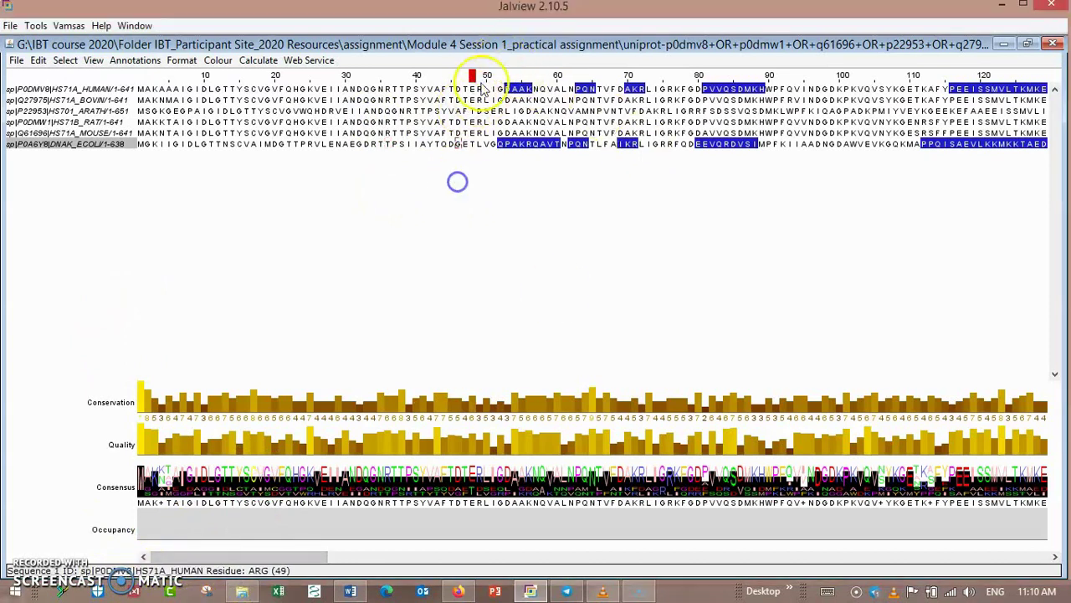
pyautogui.click(432, 117)
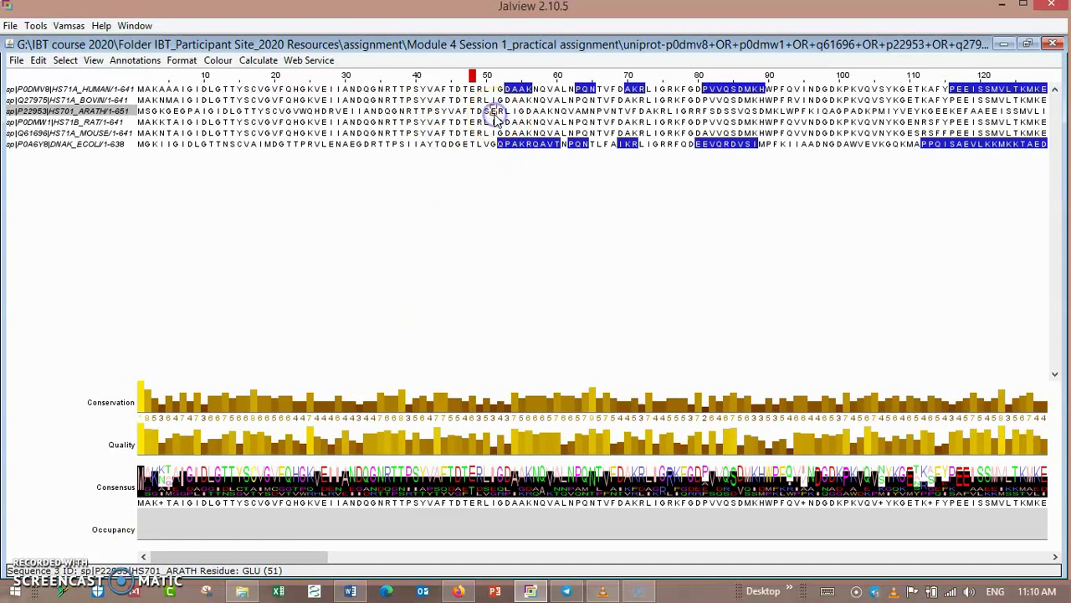
# Step: Select the column near position 93, the whole P0DMW1 sequence, and one HS71A_MOUSE residue
pyautogui.click(770, 75)
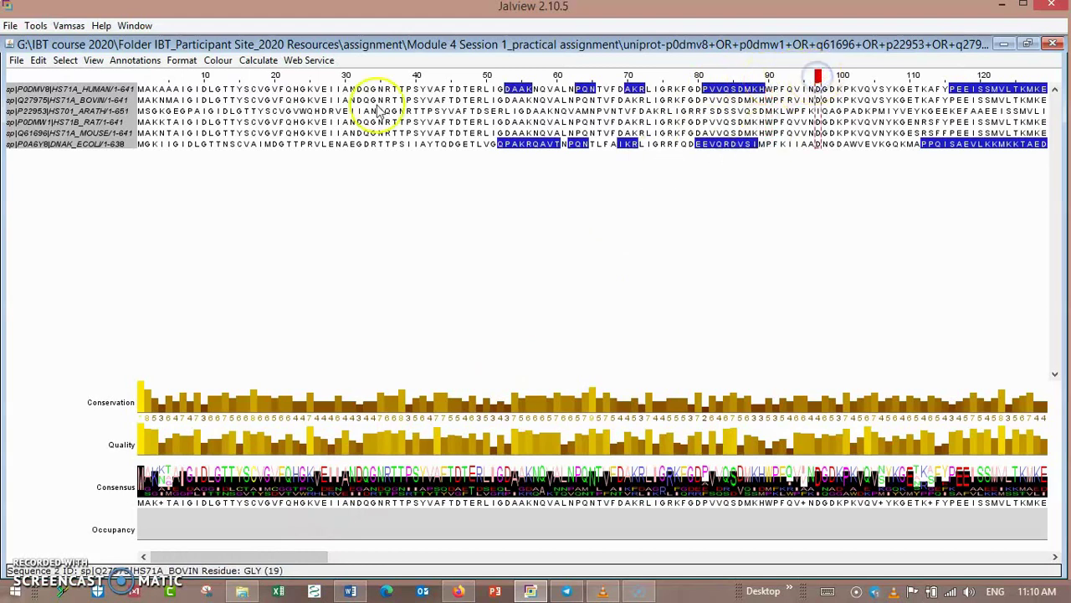
pyautogui.click(97, 122)
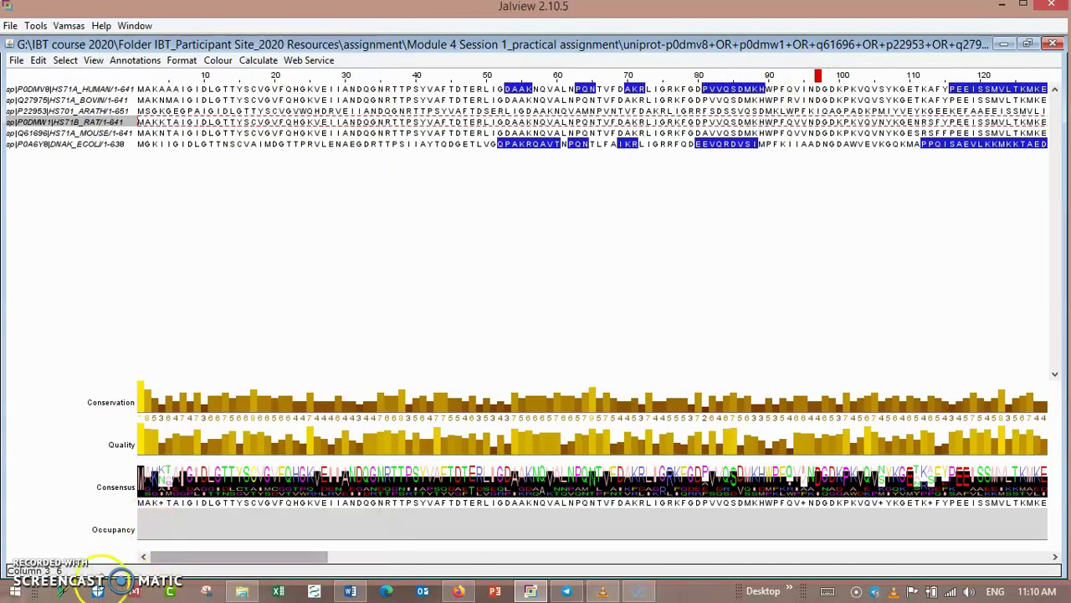
pyautogui.click(345, 133)
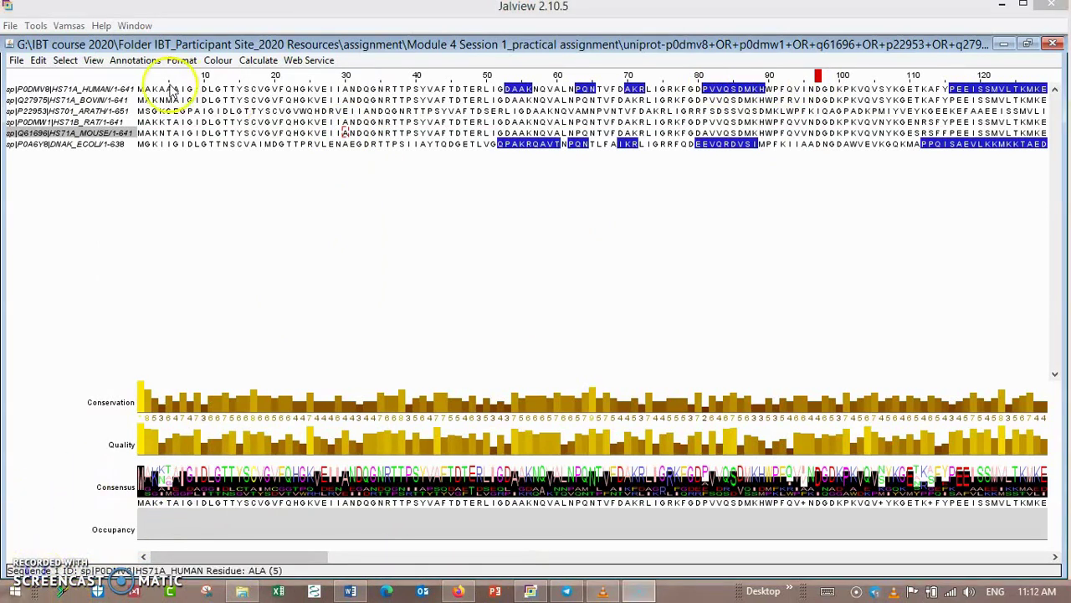
pyautogui.click(93, 61)
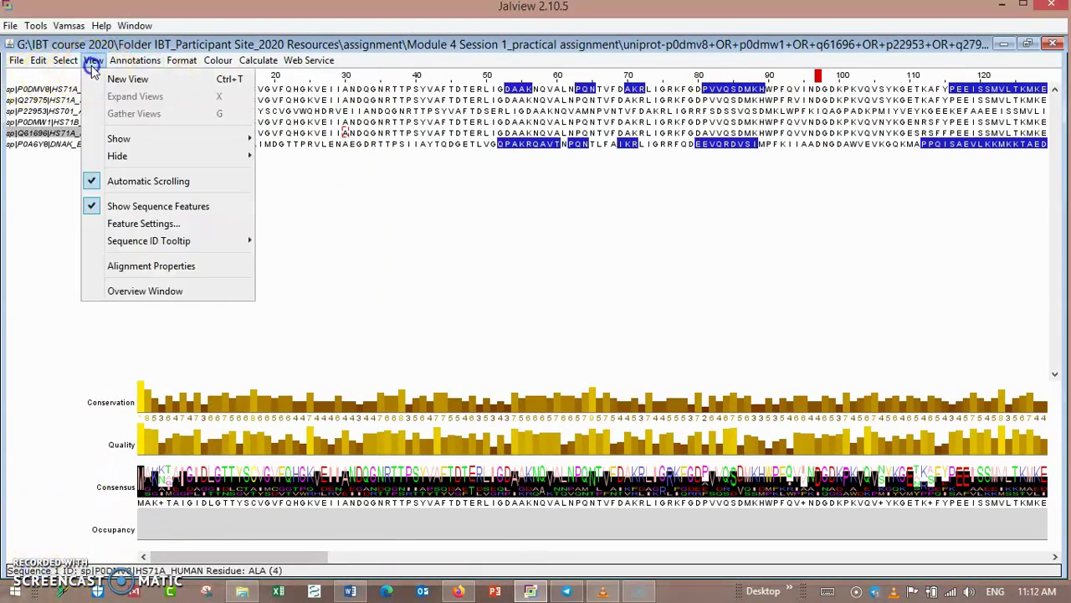
pyautogui.click(142, 296)
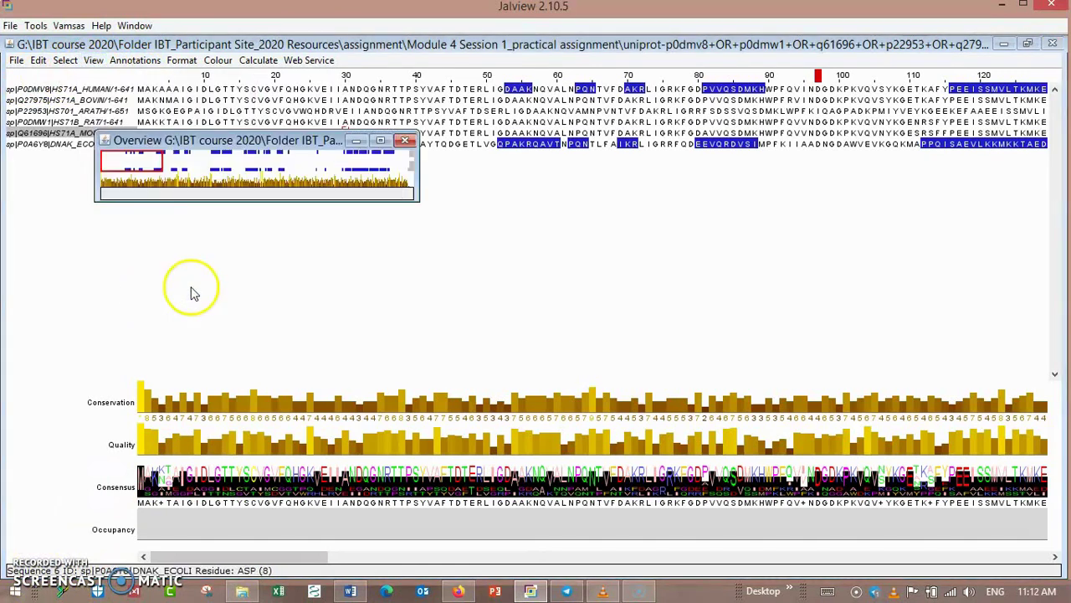
pyautogui.click(380, 140)
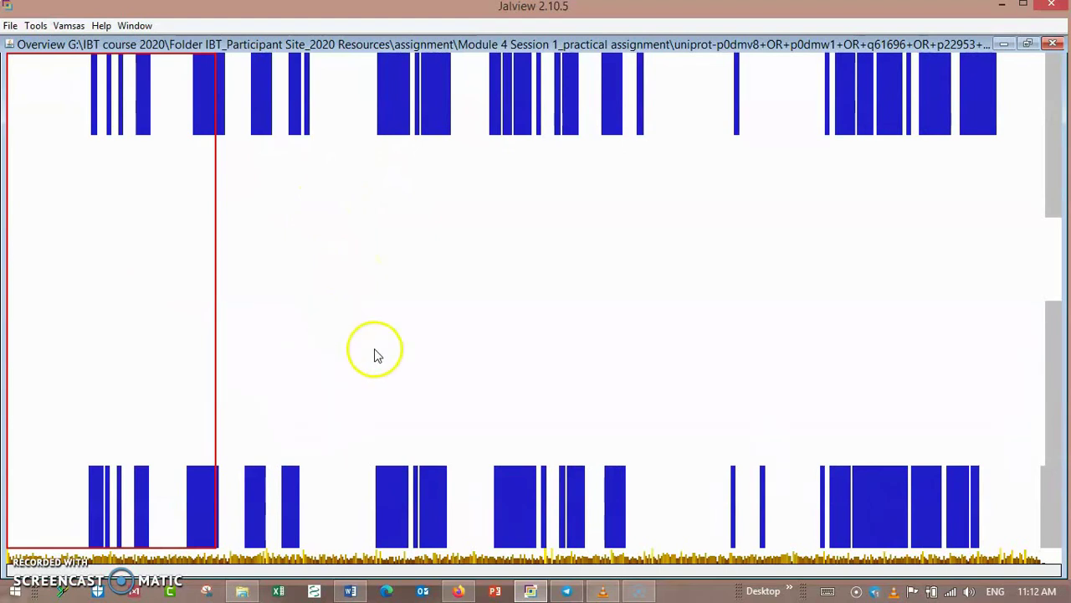
pyautogui.click(1052, 43)
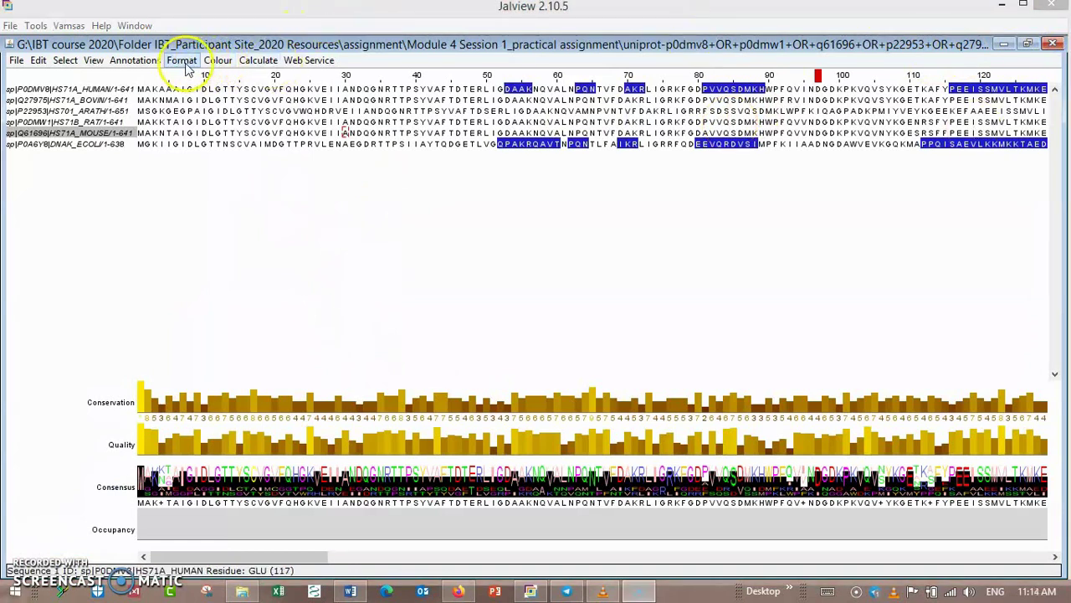
pyautogui.click(153, 65)
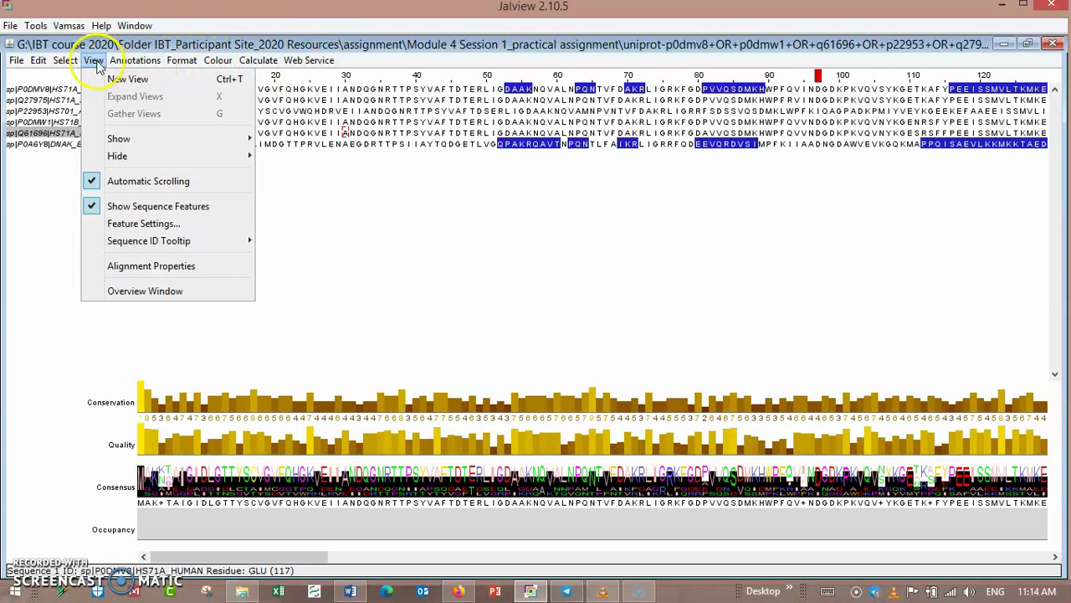
# Step: Wrap the alignment into stacked blocks from the Format menu
pyautogui.click(182, 61)
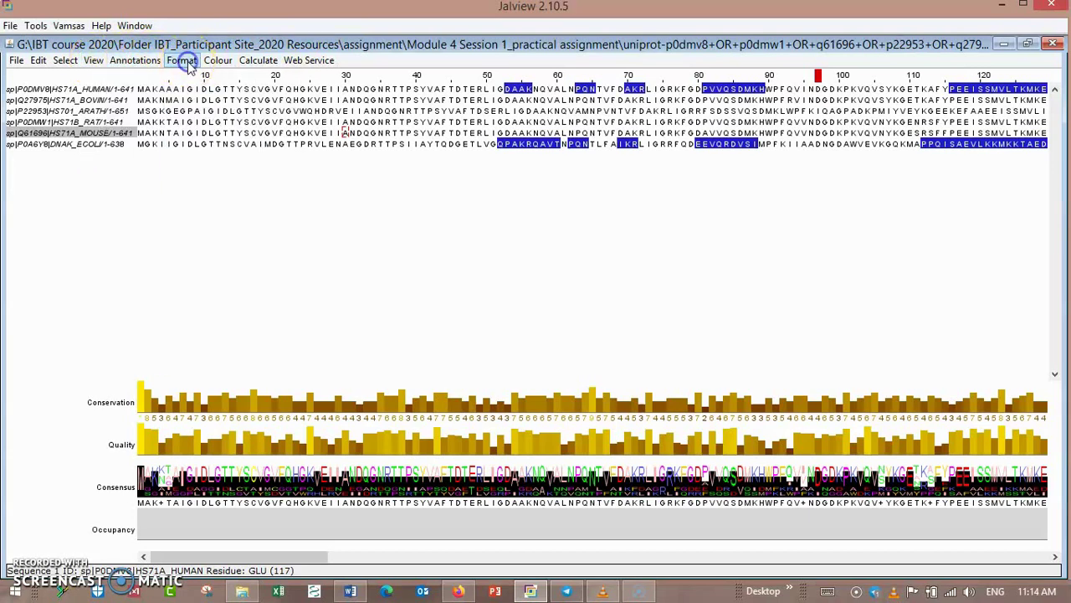
pyautogui.click(182, 62)
pyautogui.click(201, 103)
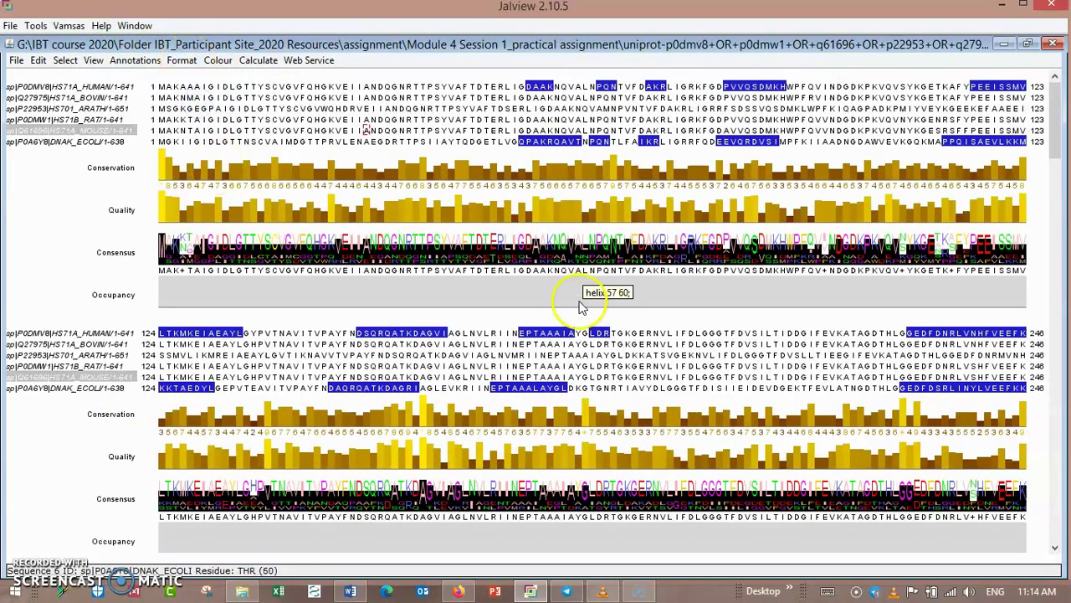
# Step: Scroll through the blocks at residues 247, 370 and 493 to the final 616–641 block
pyautogui.moveTo(1057, 107); pyautogui.dragTo(1059, 134)
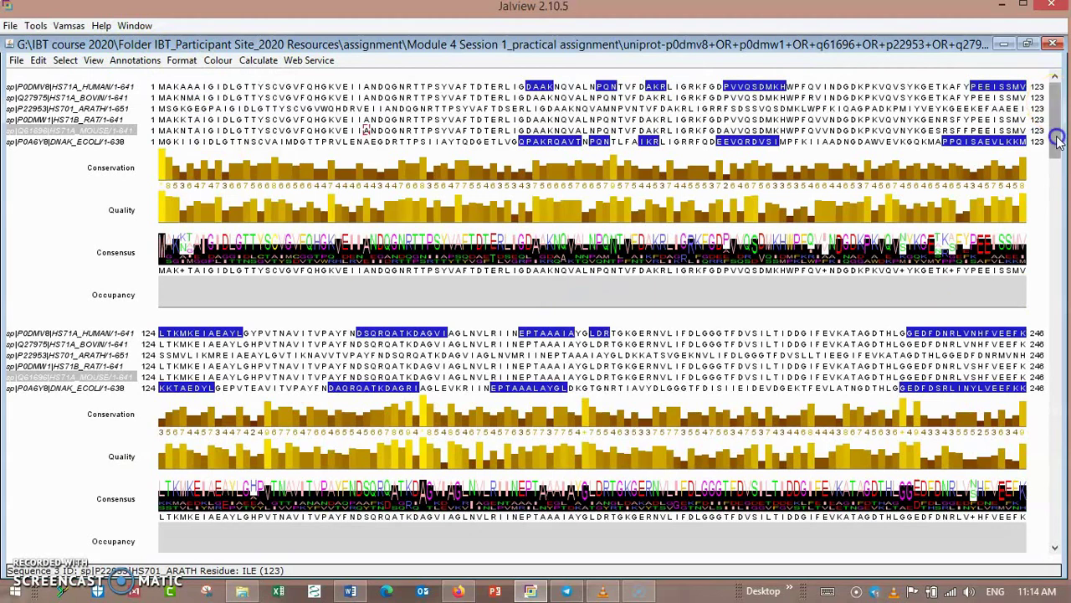
pyautogui.click(1058, 429)
pyautogui.click(1056, 428)
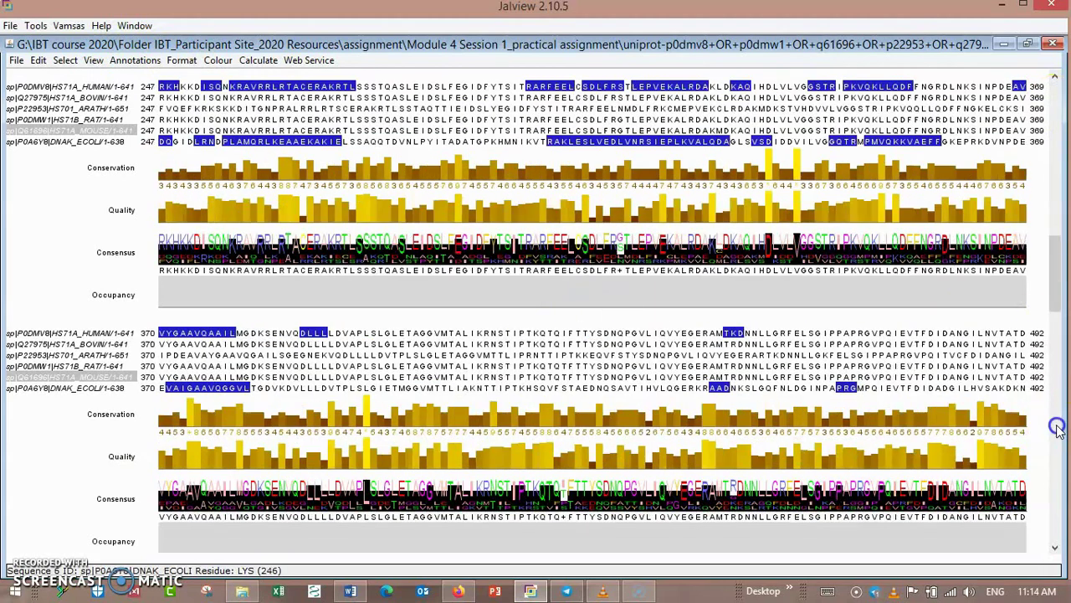
pyautogui.click(1058, 430)
pyautogui.click(1058, 429)
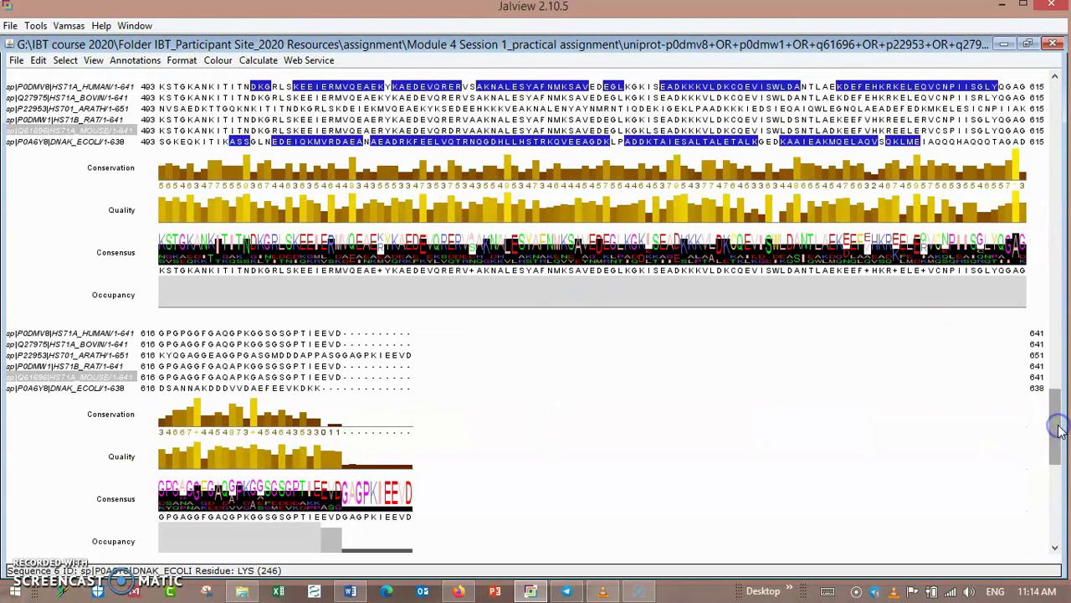
pyautogui.click(1058, 506)
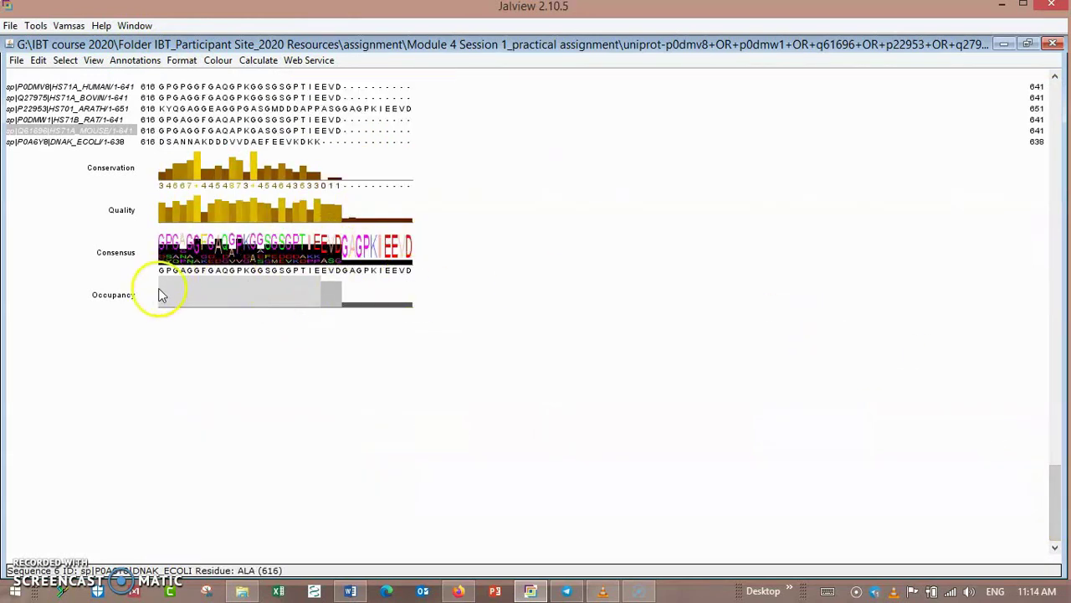
pyautogui.moveTo(80, 140)
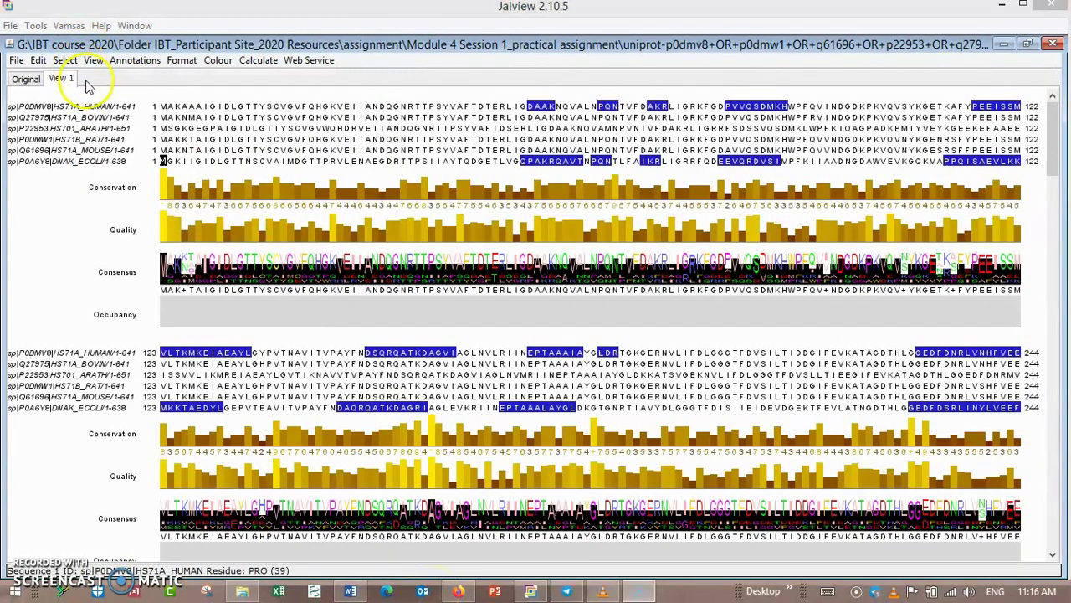
# Step: Create View 2 with View > New View, switch to it, and dismiss the sequence popup
pyautogui.click(93, 61)
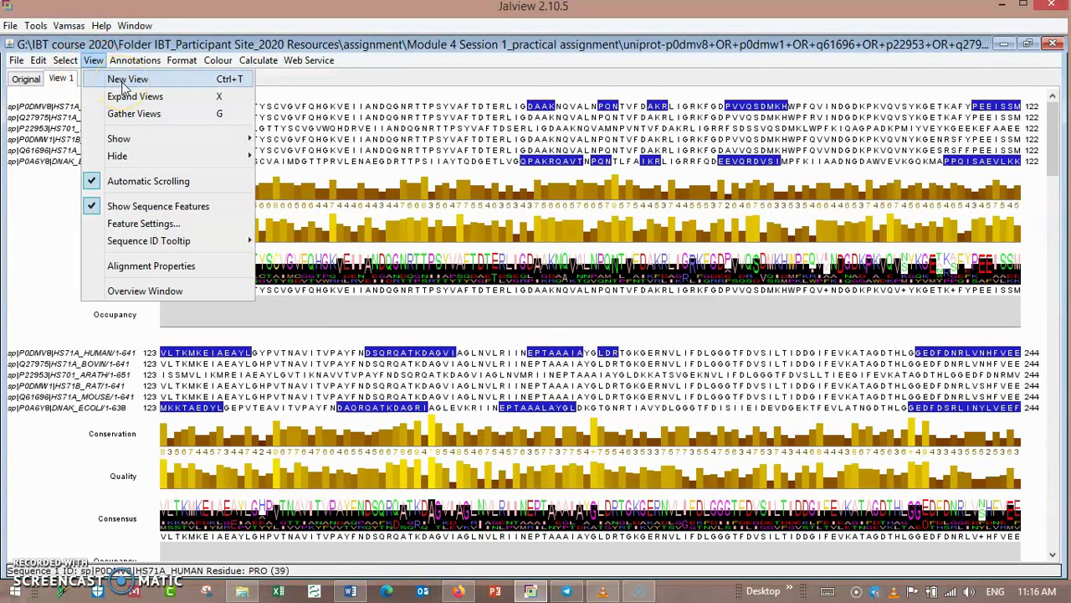
pyautogui.click(124, 81)
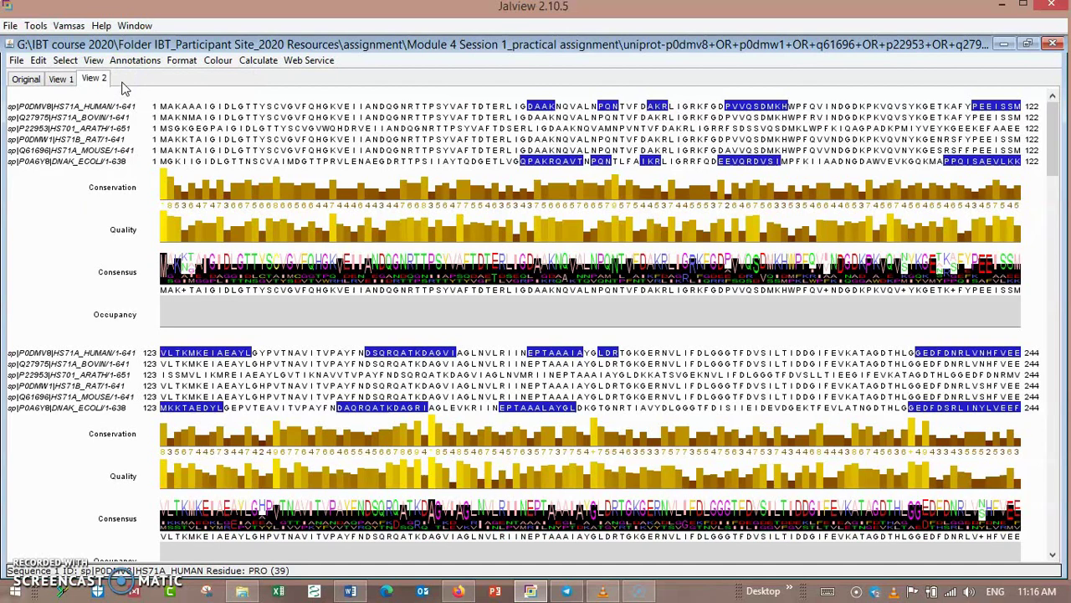
pyautogui.click(94, 80)
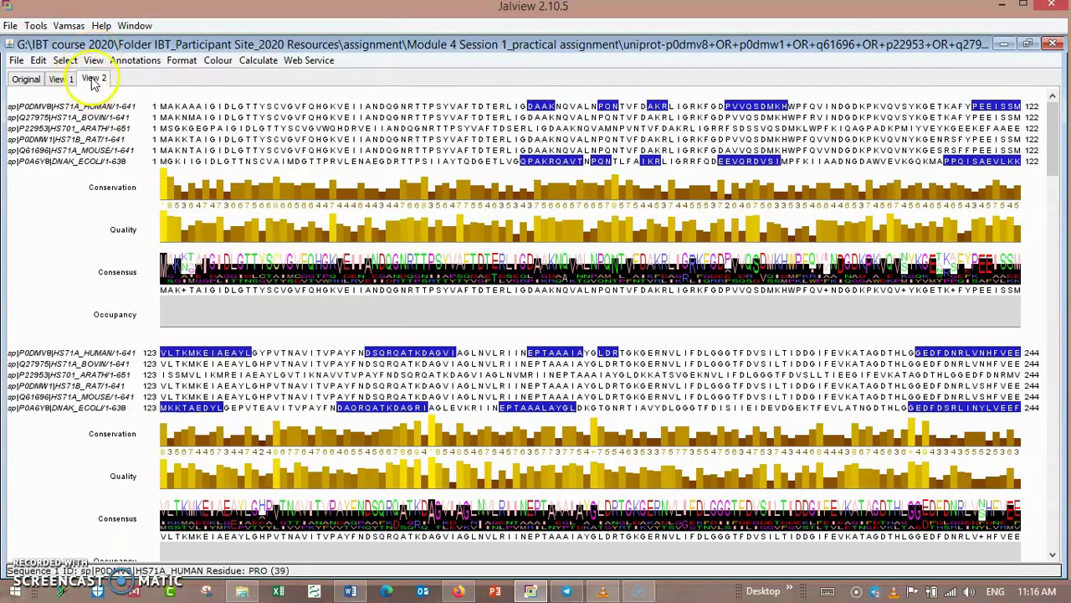
pyautogui.moveTo(96, 106)
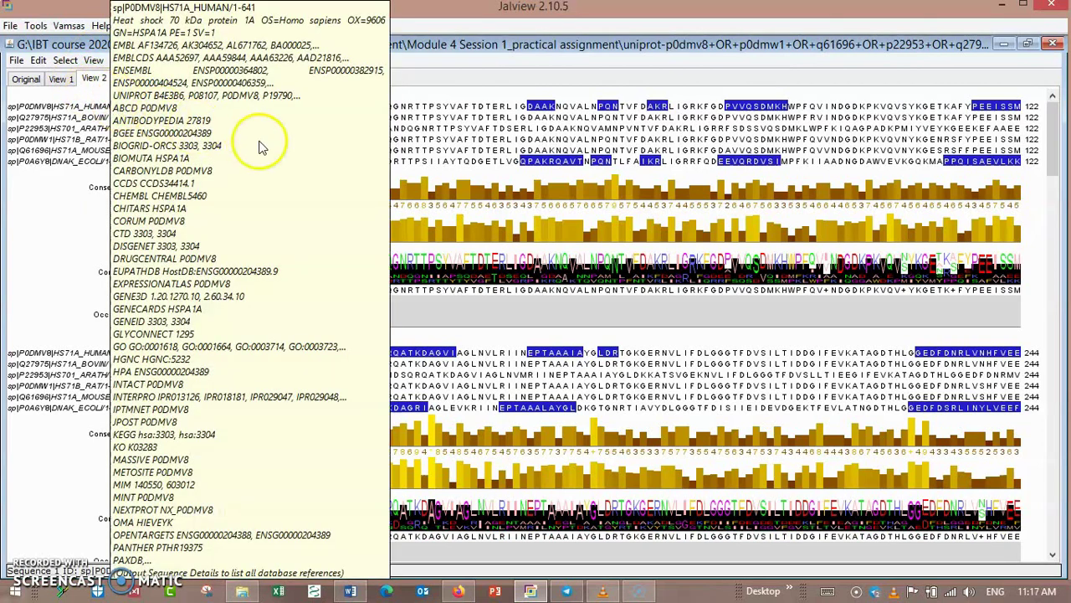
pyautogui.click(466, 73)
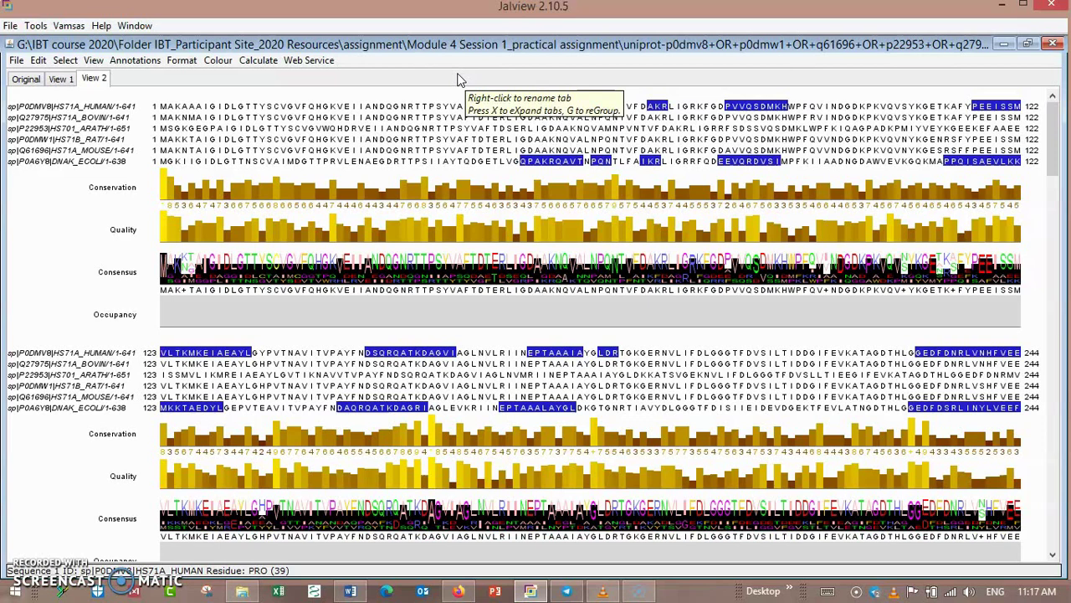
# Step: Enter cursor mode with F2 and move through sequences 4, 6, 5, 6, then back to 1
pyautogui.press('F2')
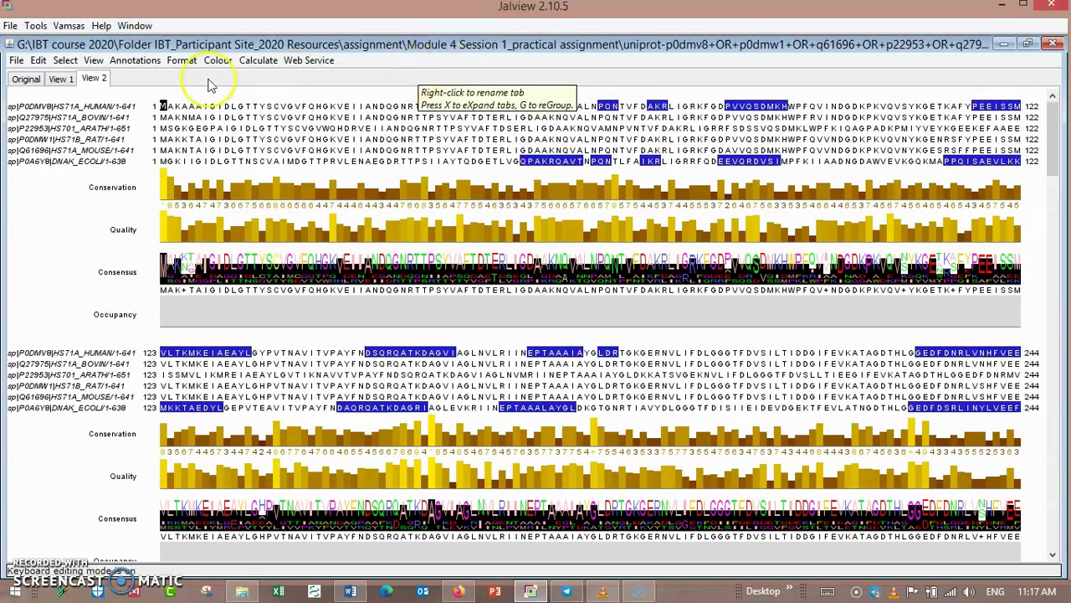
pyautogui.click(163, 107)
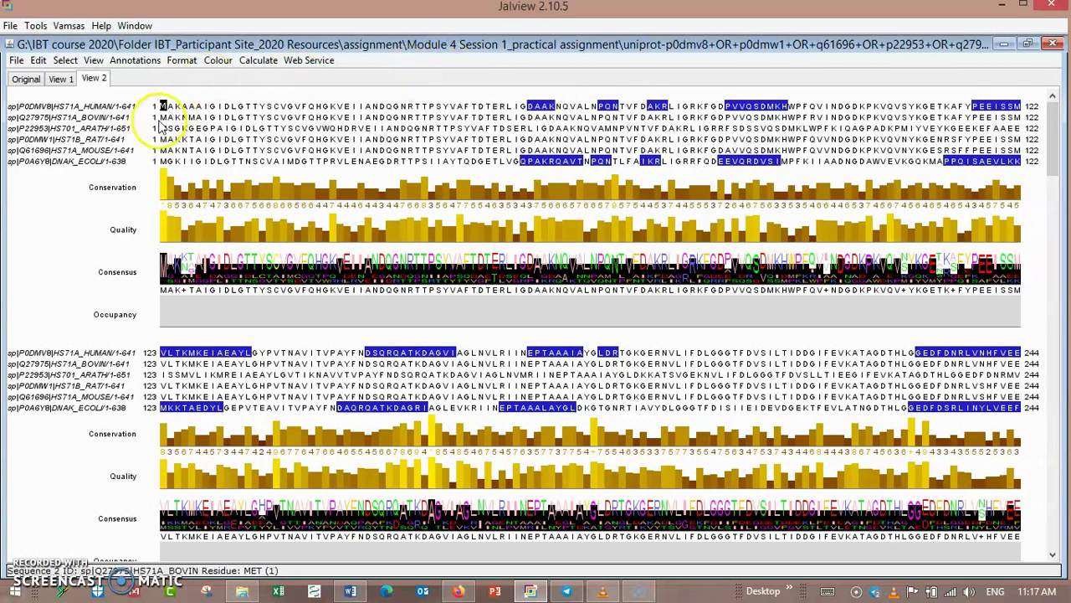
pyautogui.click(190, 92)
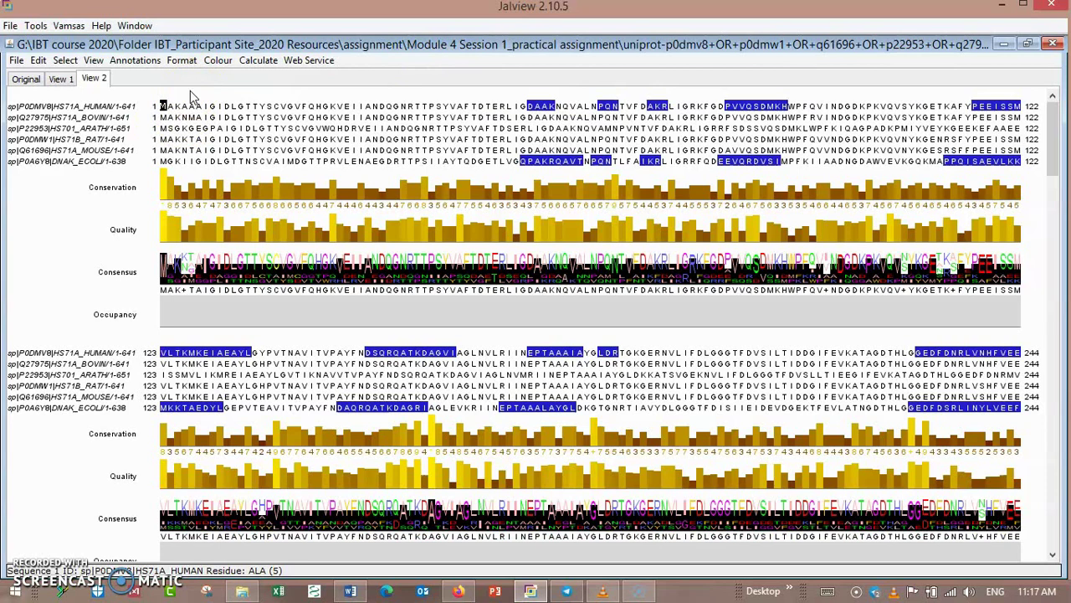
pyautogui.press('Down')
pyautogui.press('Down')
pyautogui.press('Down')
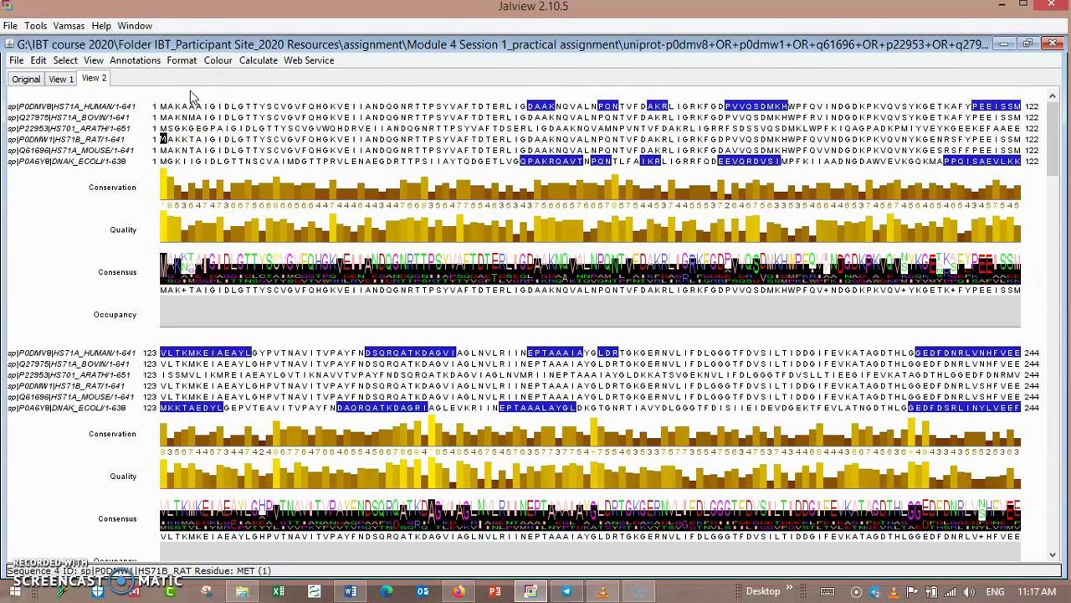
pyautogui.press('Down')
pyautogui.press('Down')
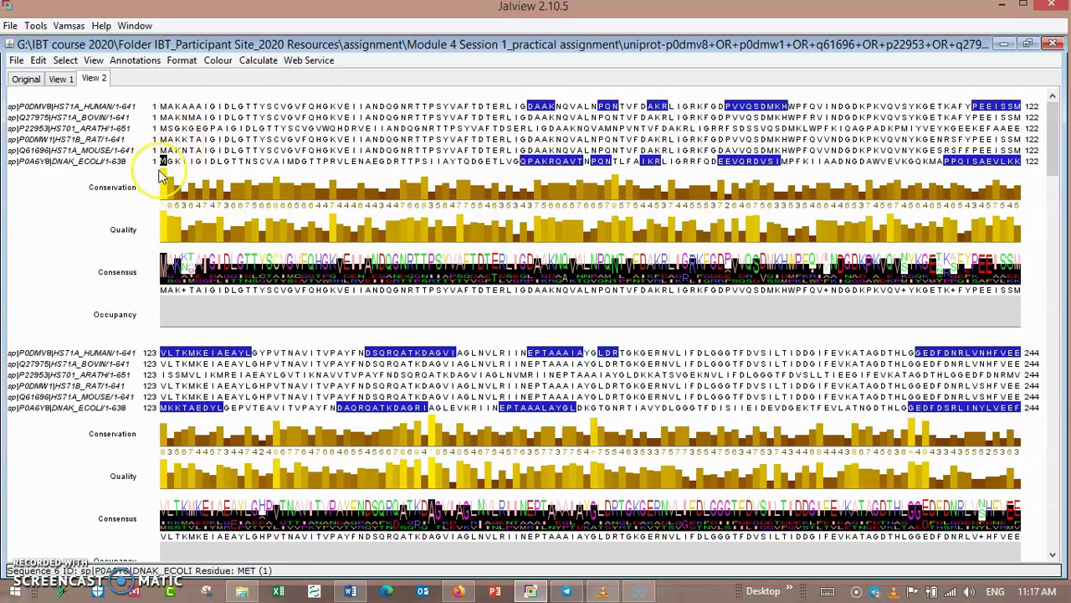
pyautogui.press('Up')
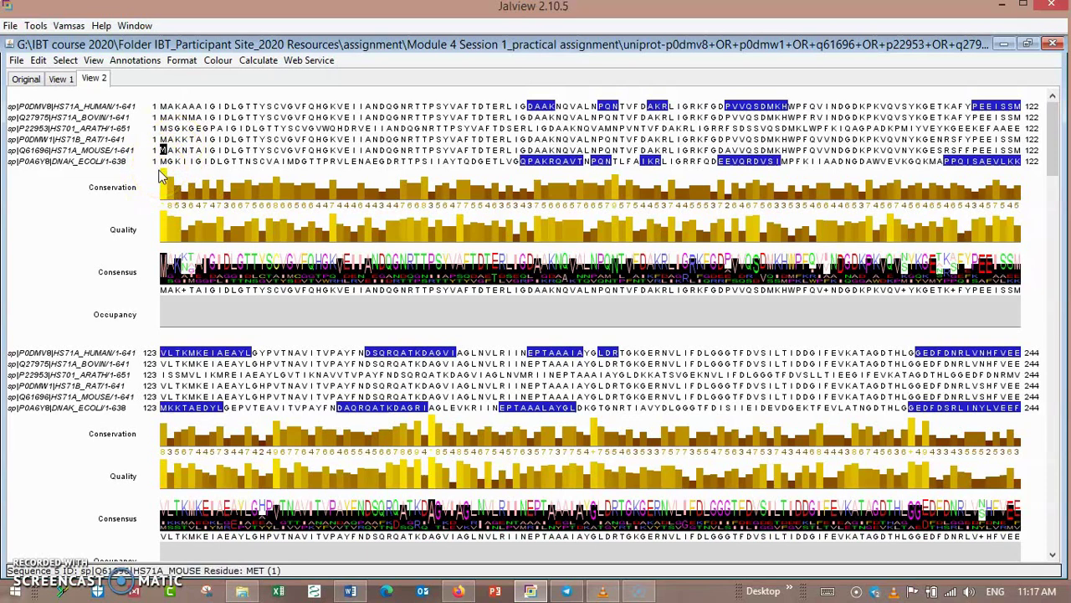
pyautogui.press('Down')
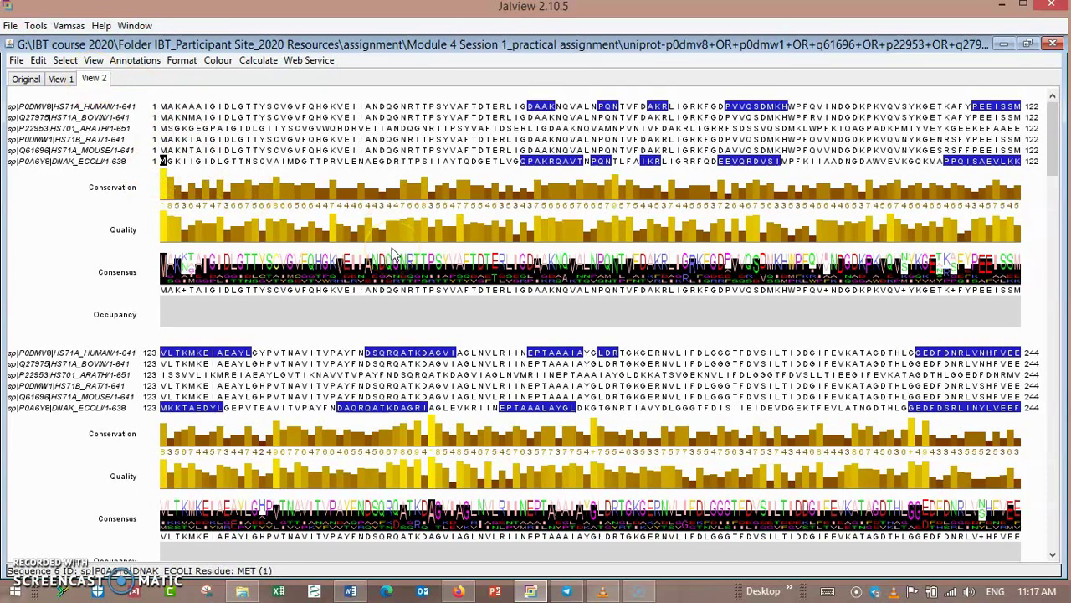
pyautogui.press('Up')
pyautogui.press('Up')
pyautogui.press('Up')
pyautogui.press('Up')
pyautogui.press('Up')
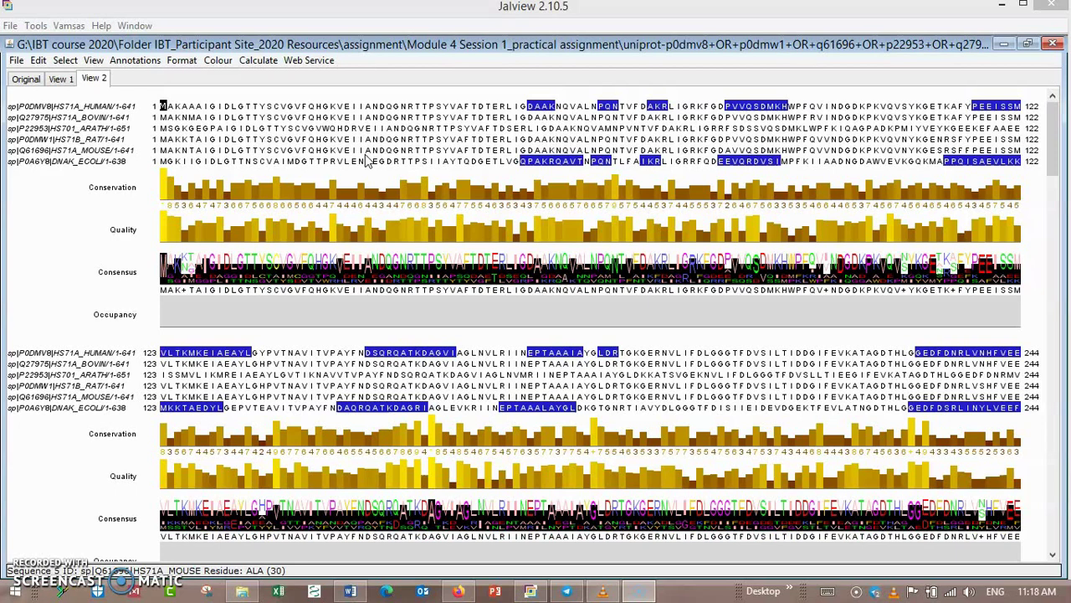
# Step: Scroll to the second wrapped block and place the cursor on residue 123 of HS71A_HUMAN
pyautogui.click(1053, 171)
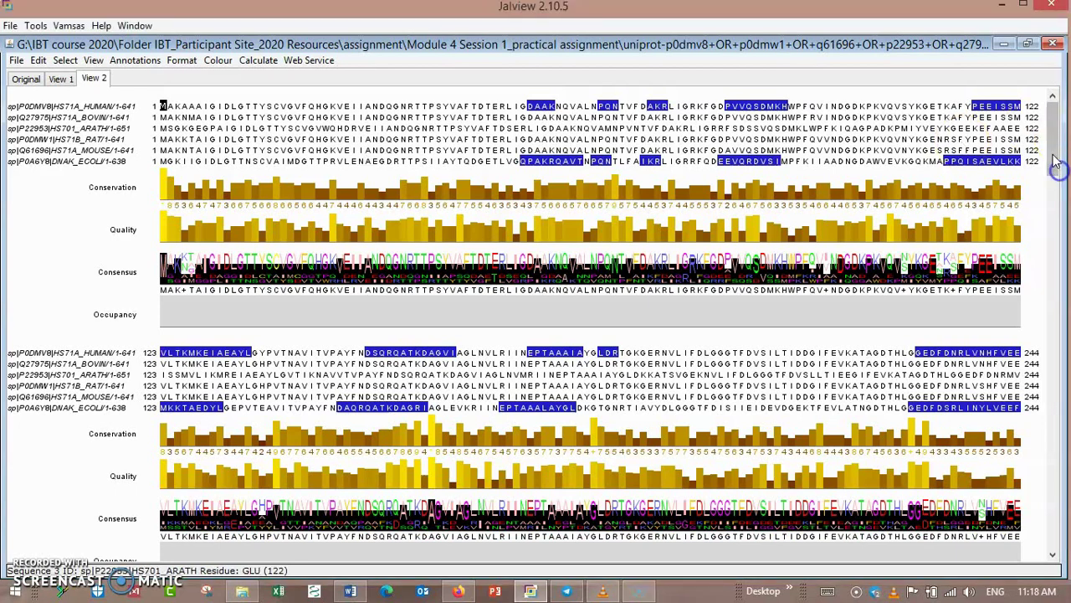
pyautogui.moveTo(1053, 171); pyautogui.dragTo(1054, 201)
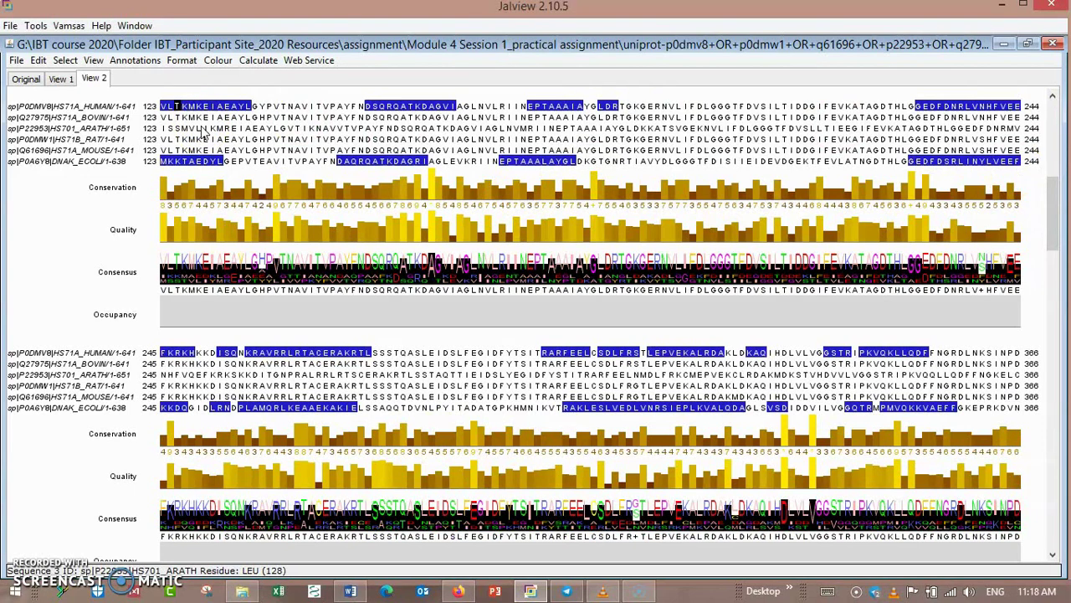
pyautogui.click(146, 109)
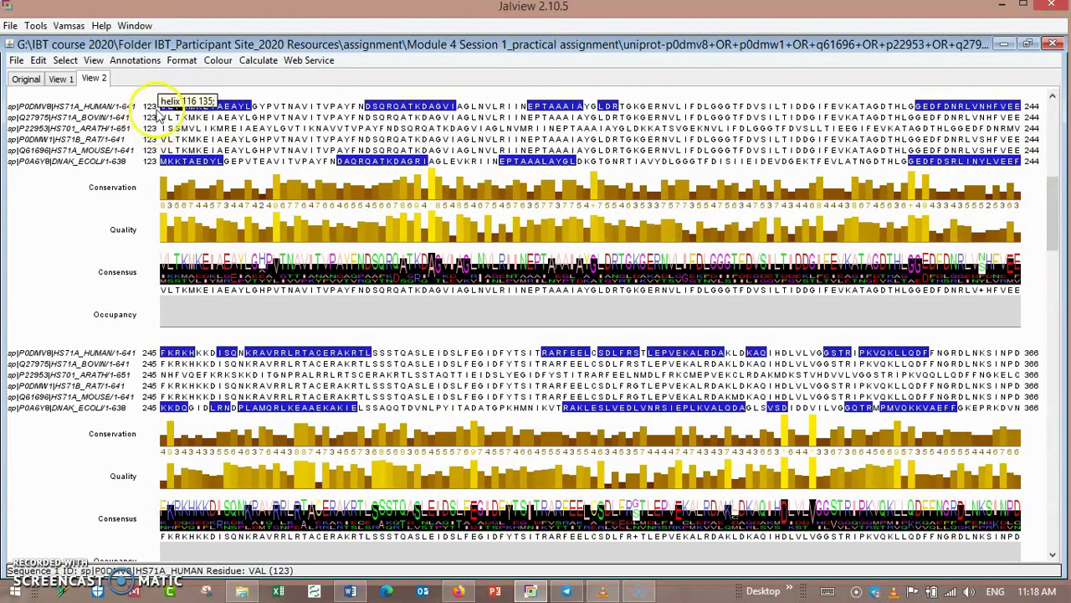
pyautogui.click(149, 116)
pyautogui.click(156, 117)
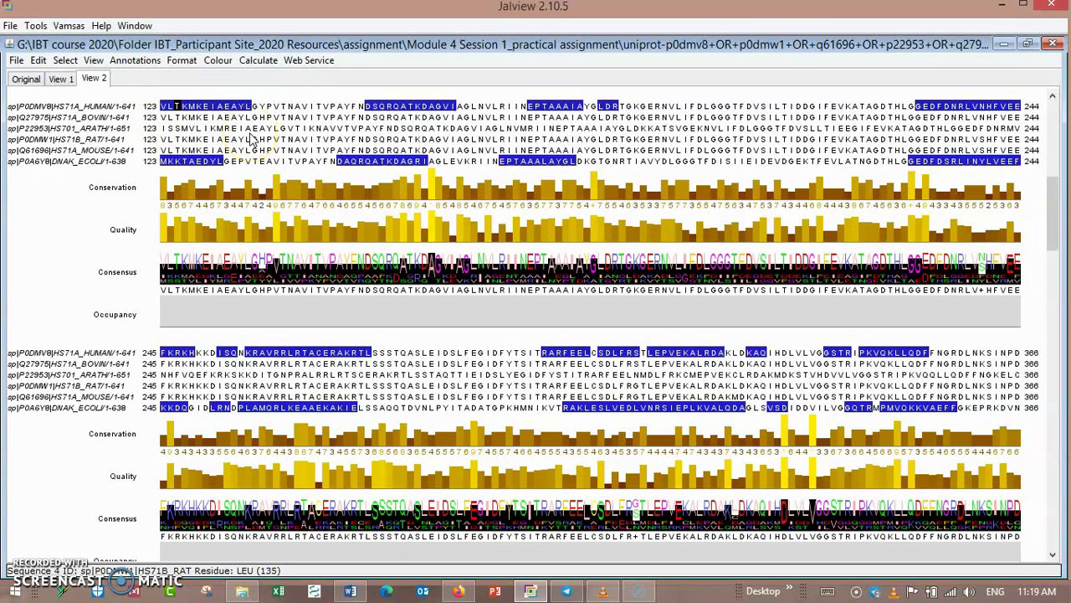
# Step: Advance the cursor along the human sequence through residues 124 and 133 to F 150
pyautogui.press('Left')
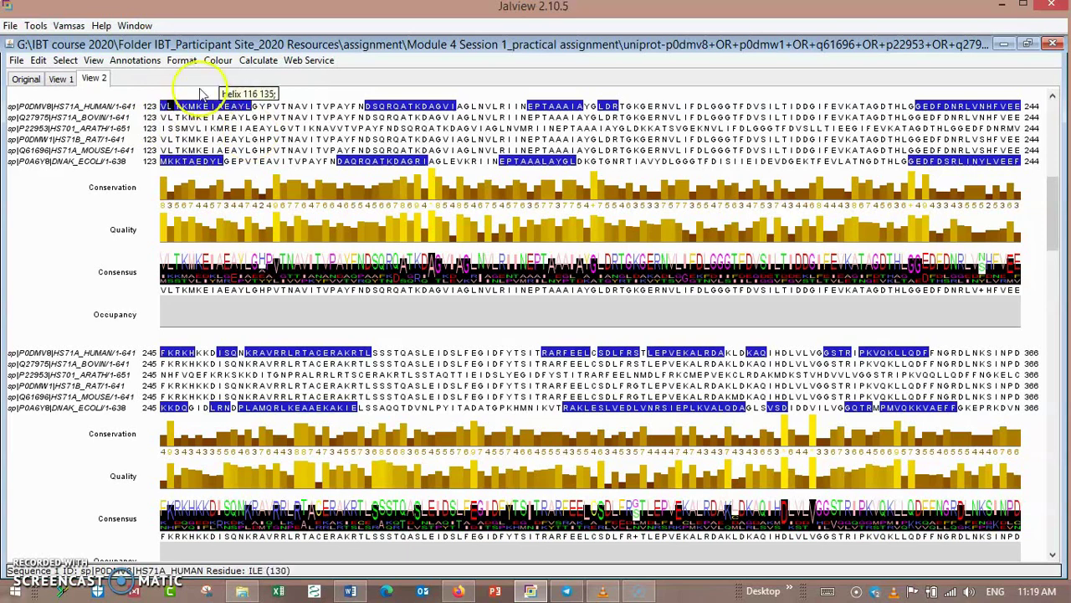
pyautogui.click(293, 107)
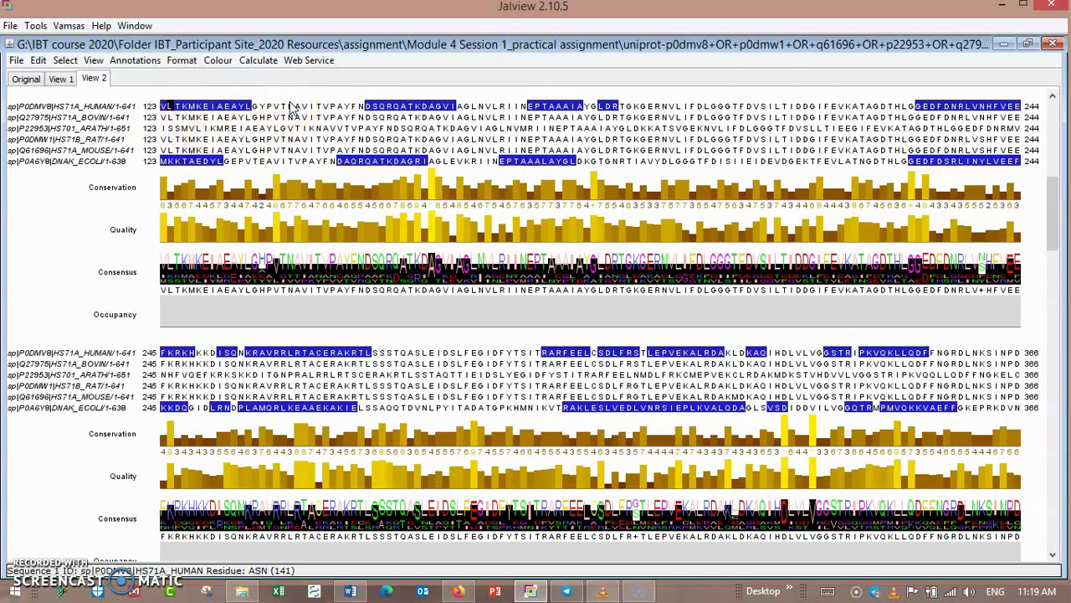
pyautogui.press('Right')
pyautogui.press('Right')
pyautogui.press('Right')
pyautogui.press('Right')
pyautogui.press('Right')
pyautogui.press('Right')
pyautogui.press('Right')
pyautogui.press('Right')
pyautogui.press('Right')
pyautogui.click(298, 117)
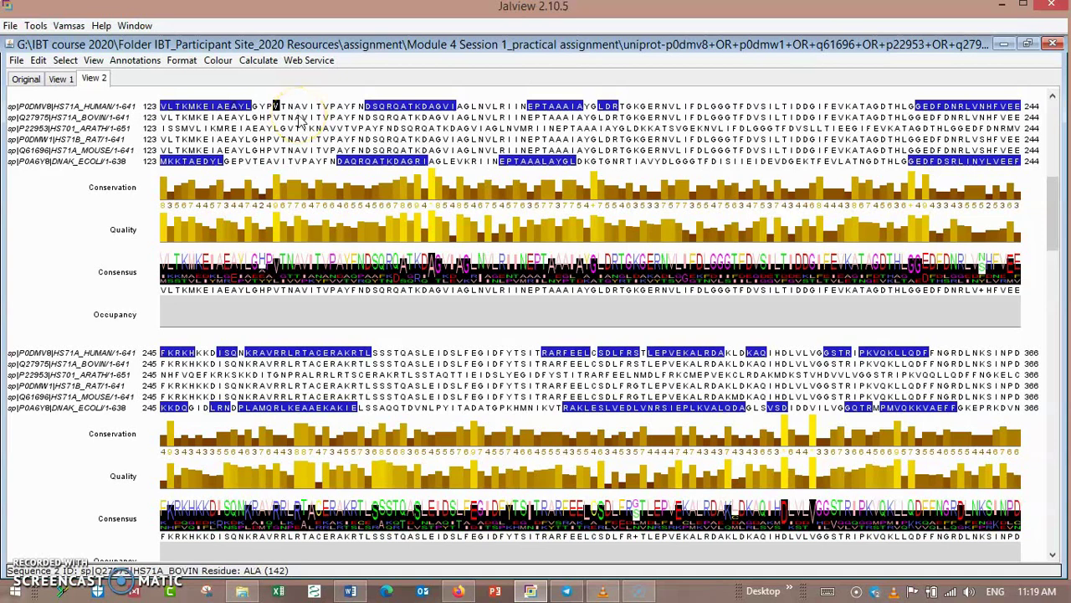
pyautogui.press('Right')
pyautogui.press('Right')
pyautogui.press('Right')
pyautogui.press('Right')
pyautogui.press('Right')
pyautogui.press('Right')
pyautogui.press('Right')
pyautogui.press('Right')
pyautogui.press('Right')
pyautogui.press('Right')
pyautogui.press('Right')
pyautogui.scroll(1, 298, 121)
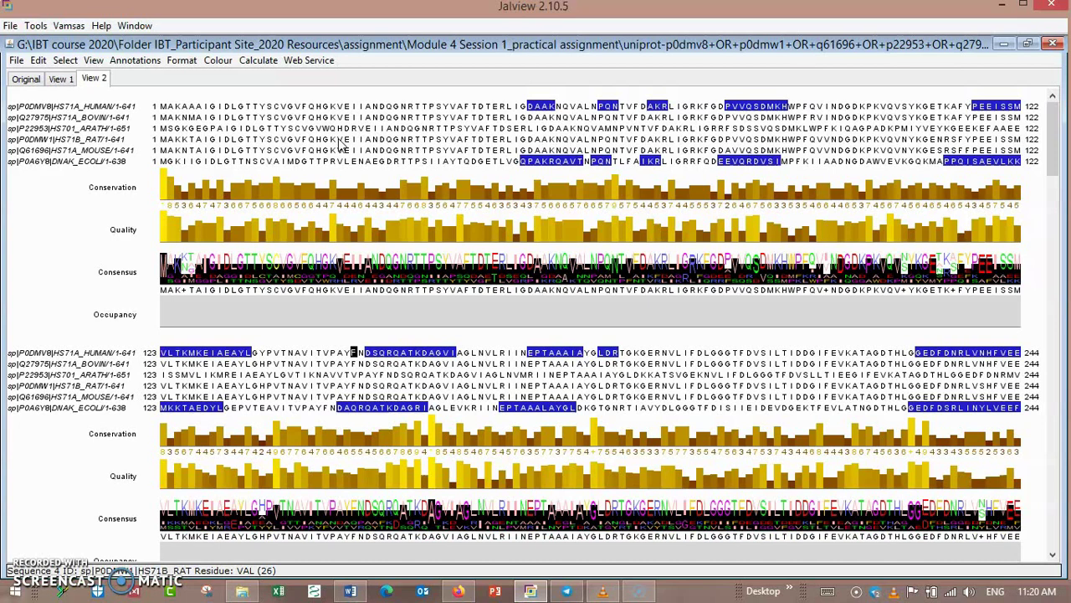
# Step: Jump the cursor to column 12, then move it onto TYR 15 in HS71B_RAT
pyautogui.press('1')
pyautogui.press('2')
pyautogui.press('p')
pyautogui.press('Right')
pyautogui.press('Right')
pyautogui.press('Right')
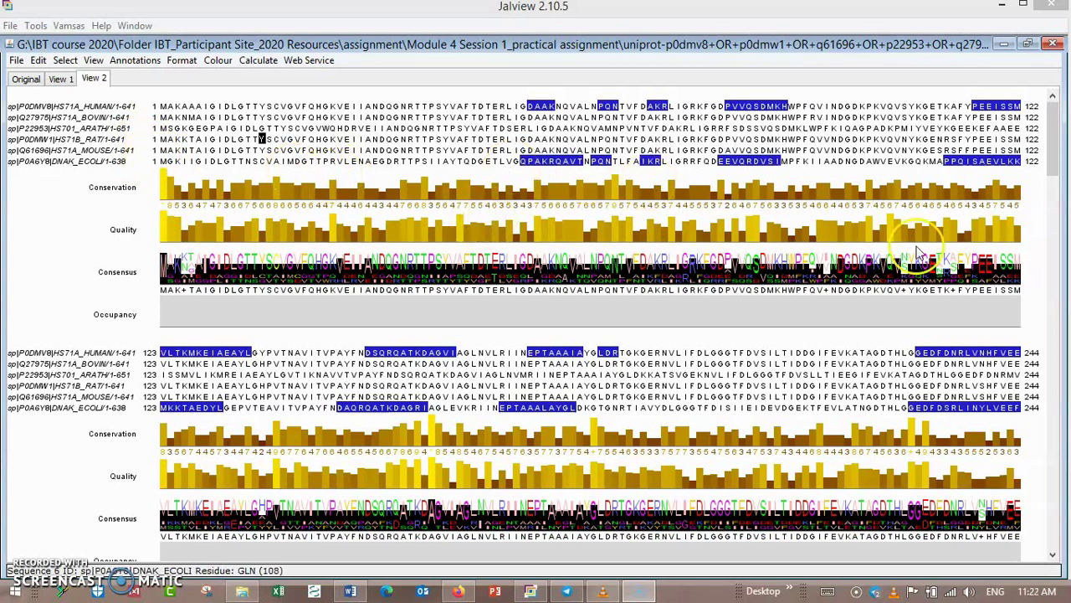
# Step: Scroll down to the alignment's end and back up again
pyautogui.scroll(-1, 1059, 164)
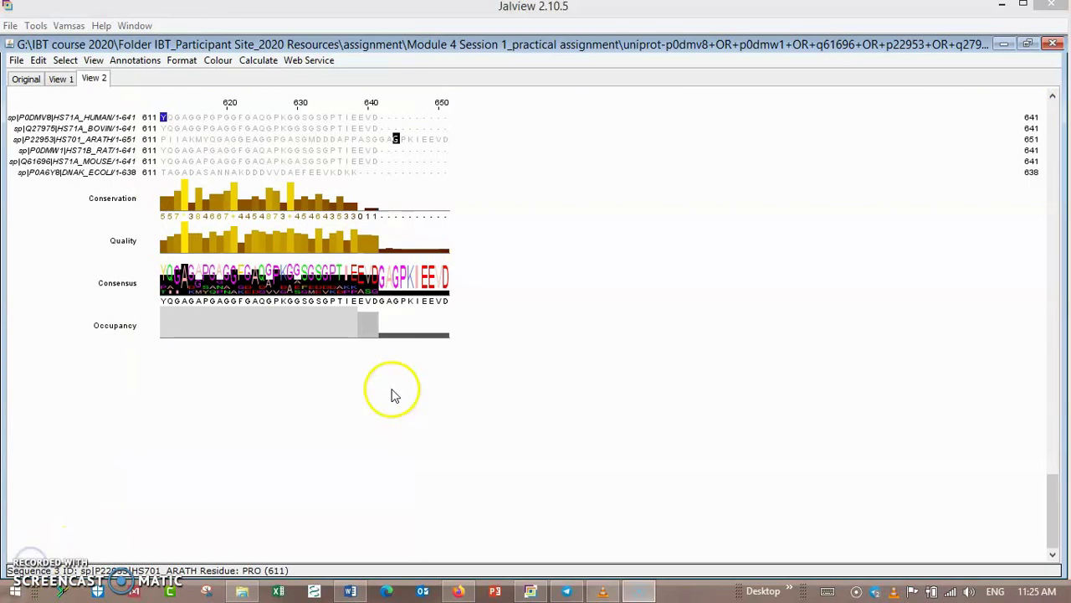
pyautogui.scroll(2, 1051, 268)
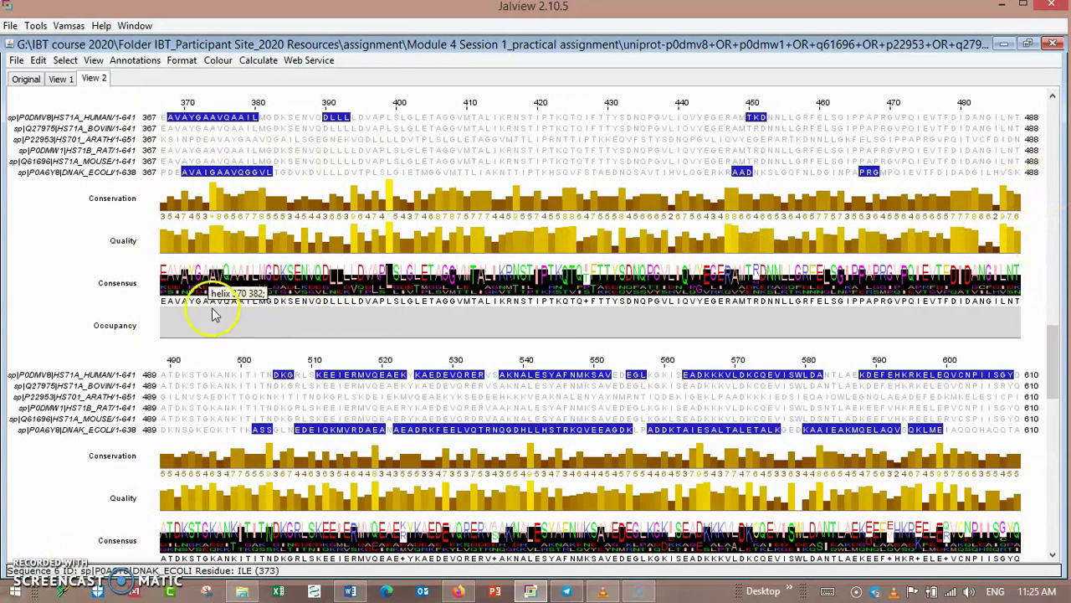
pyautogui.moveTo(117, 243)
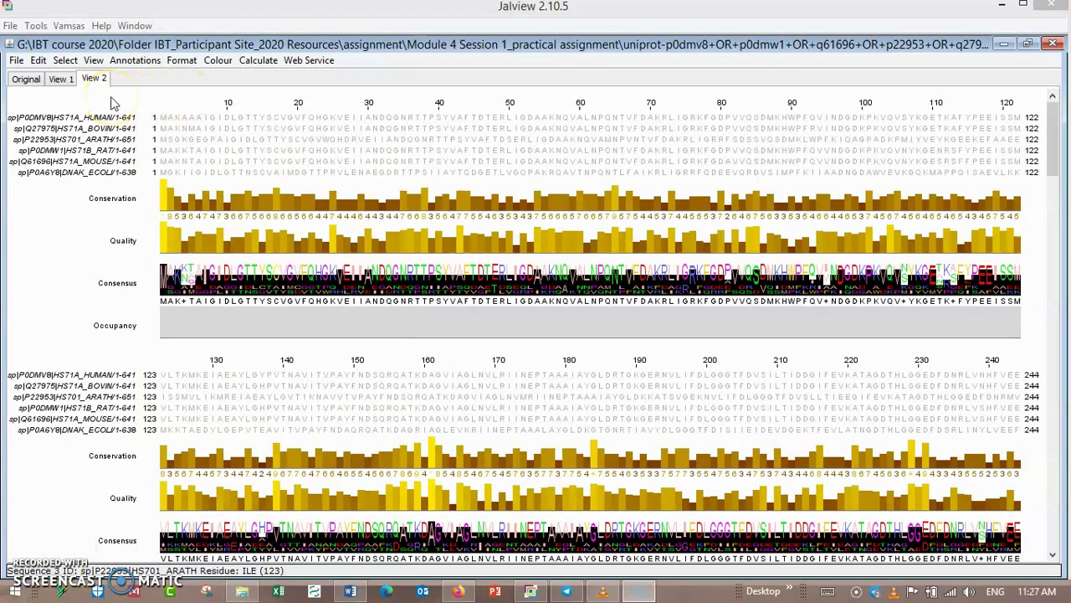
# Step: Find the case-sensitive motif RR, step to the first match, then highlight all 7 matches
pyautogui.click(69, 62)
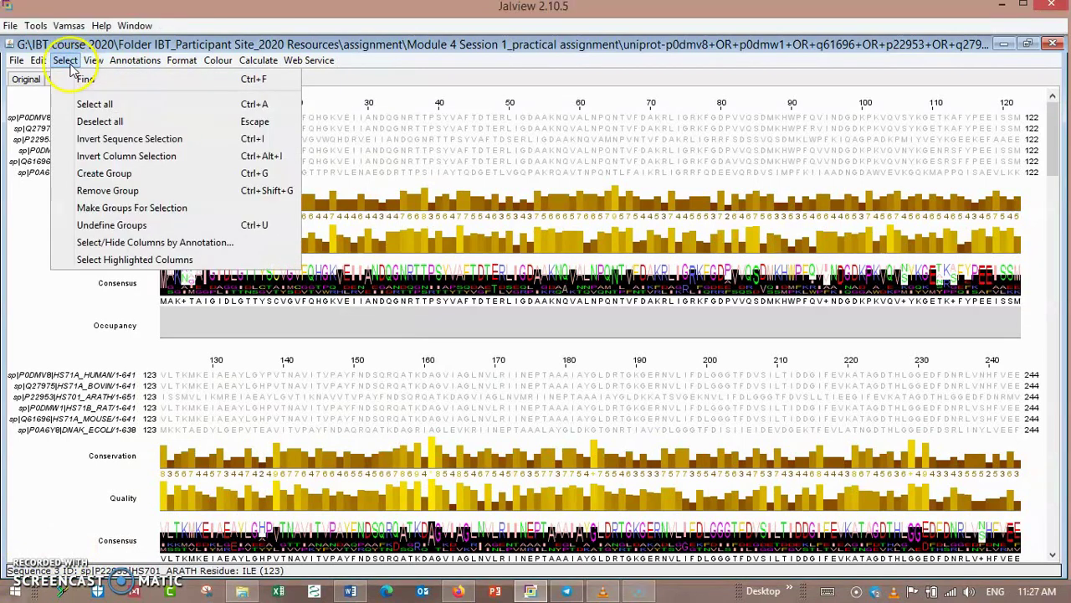
pyautogui.click(72, 80)
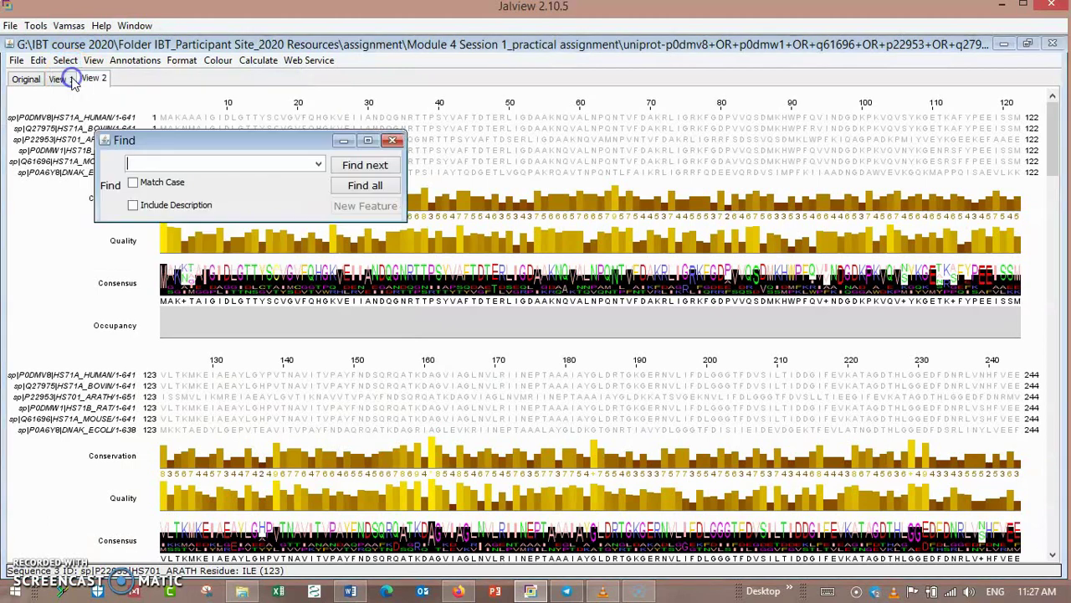
pyautogui.click(206, 157)
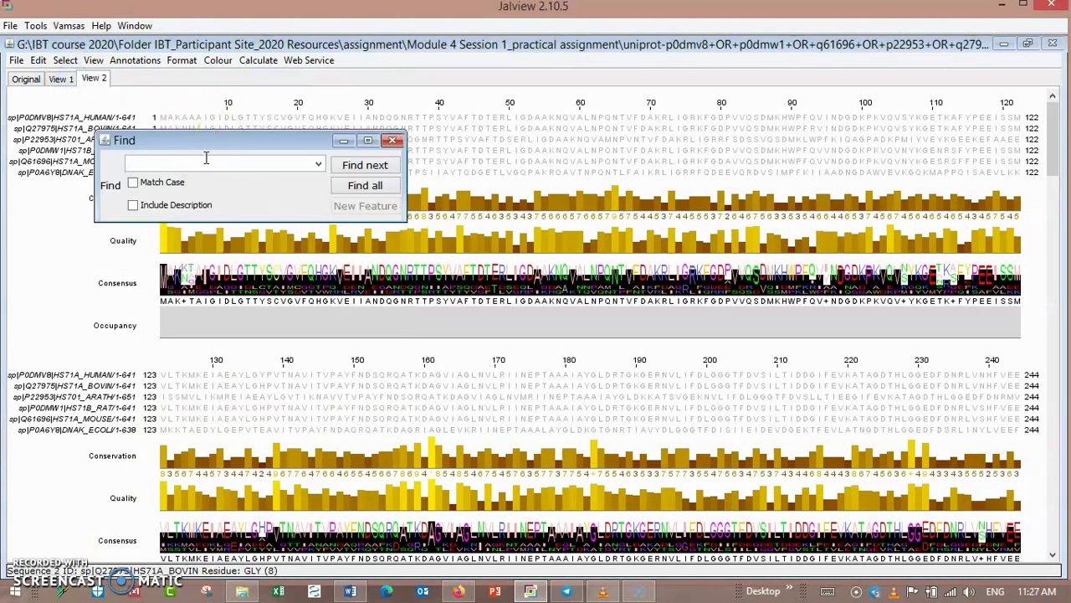
pyautogui.write('RR')
pyautogui.click(132, 182)
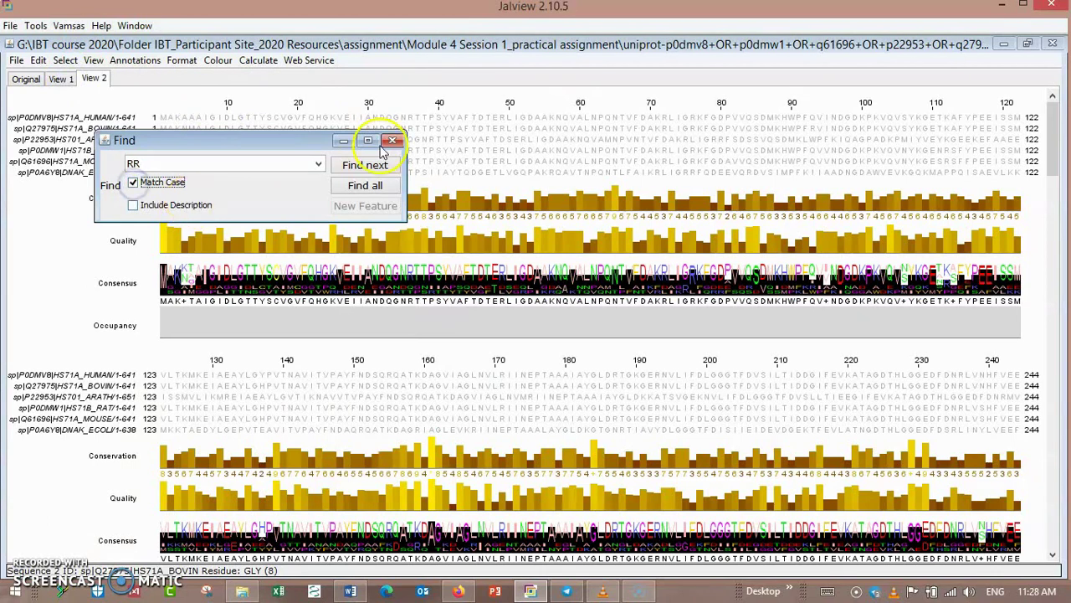
pyautogui.click(381, 166)
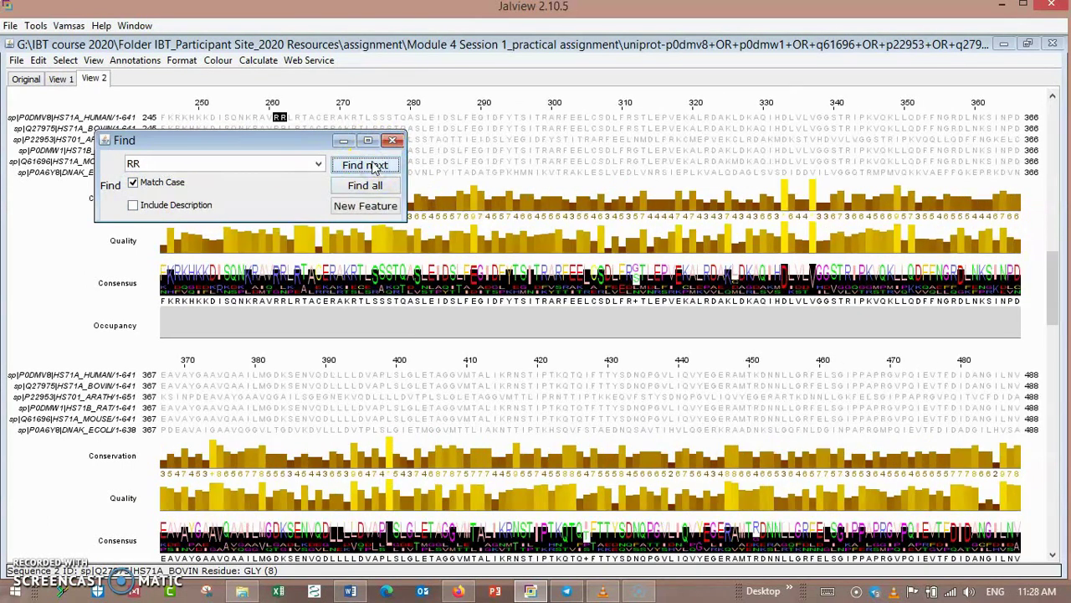
pyautogui.moveTo(316, 145); pyautogui.dragTo(345, 343)
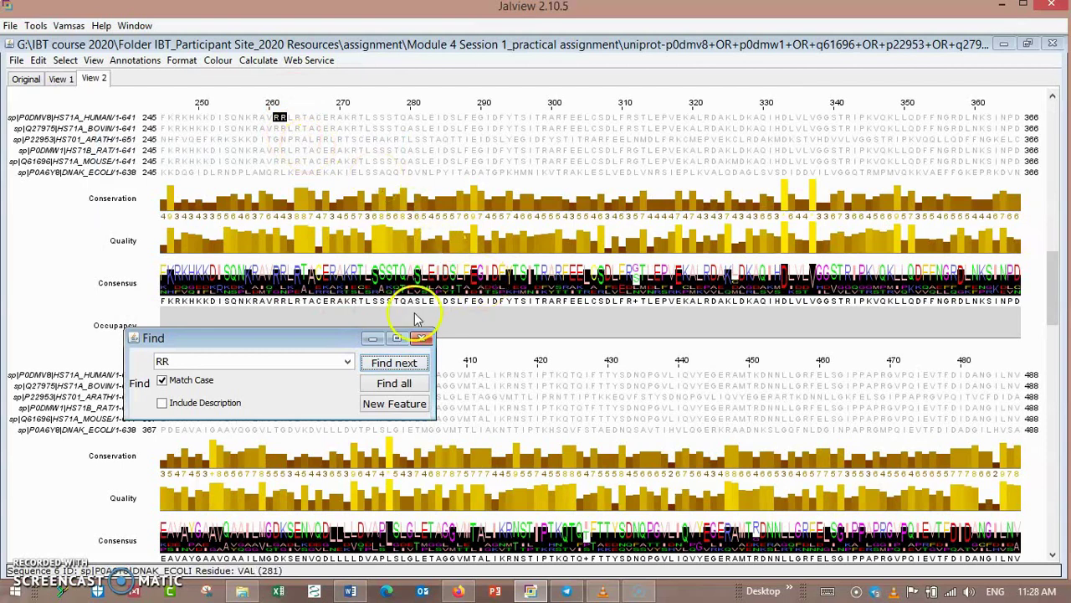
pyautogui.click(400, 383)
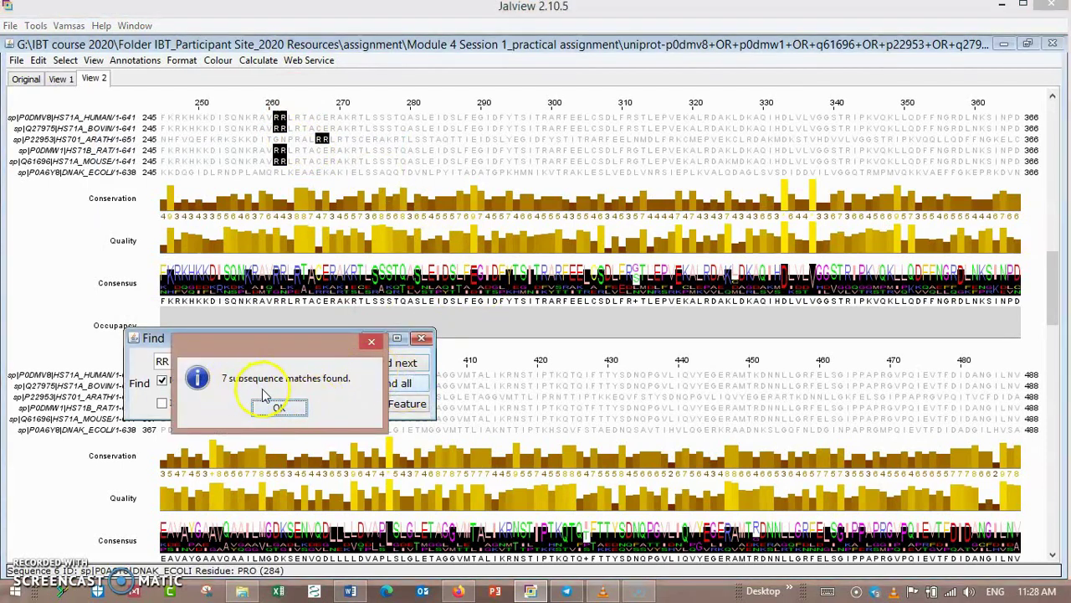
pyautogui.click(284, 410)
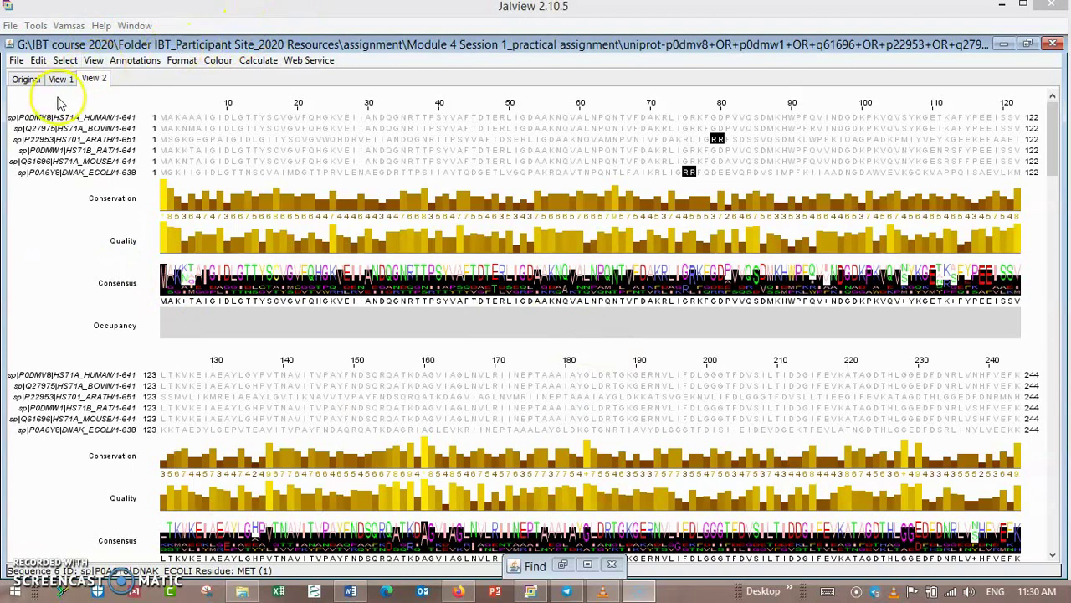
pyautogui.click(308, 60)
pyautogui.moveTo(368, 79)
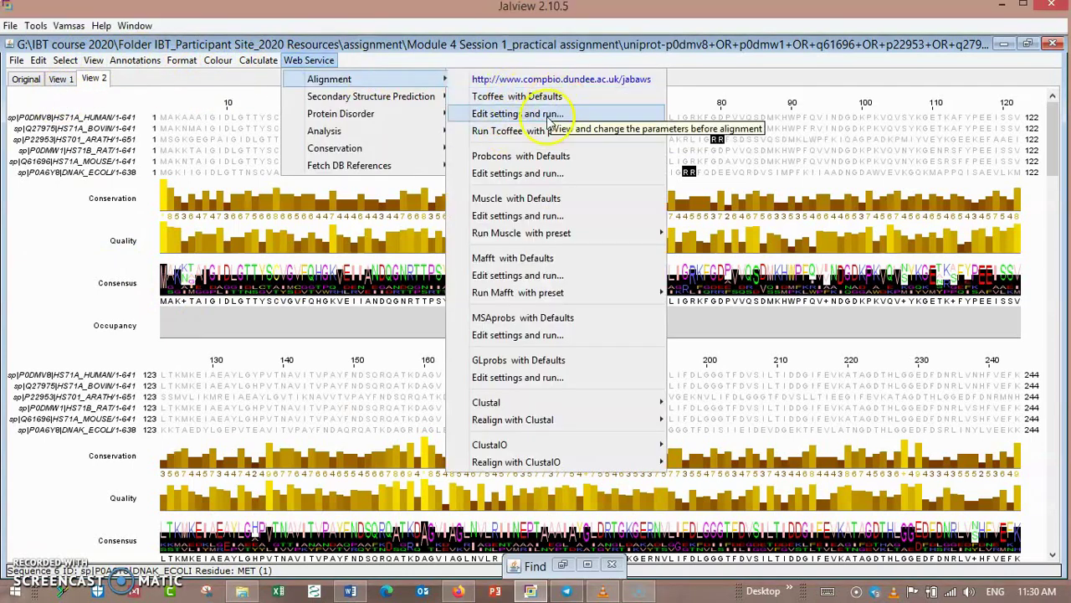
pyautogui.click(503, 66)
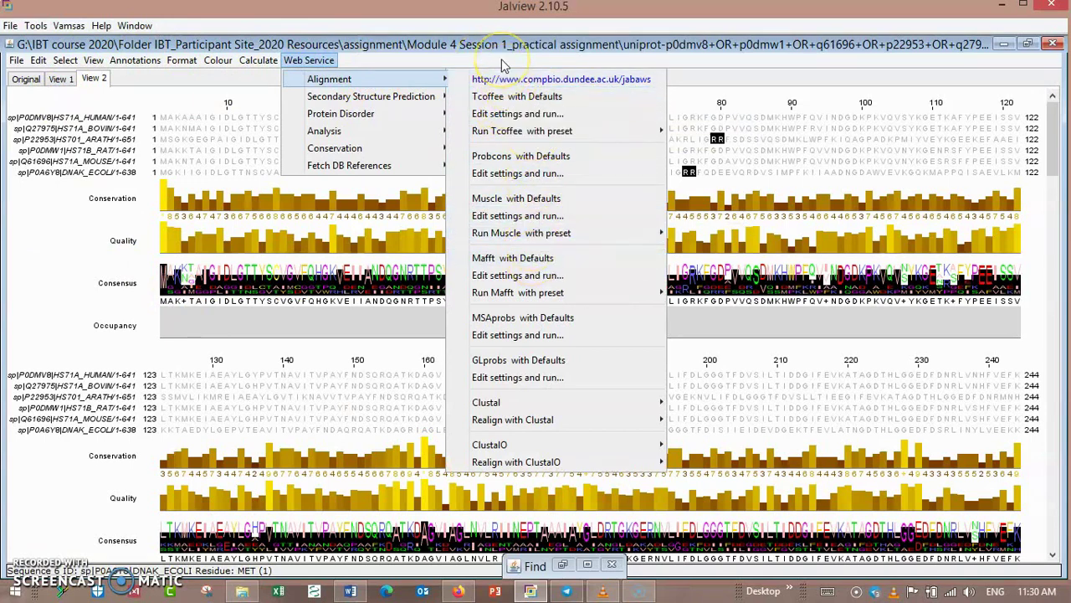
pyautogui.moveTo(528, 407)
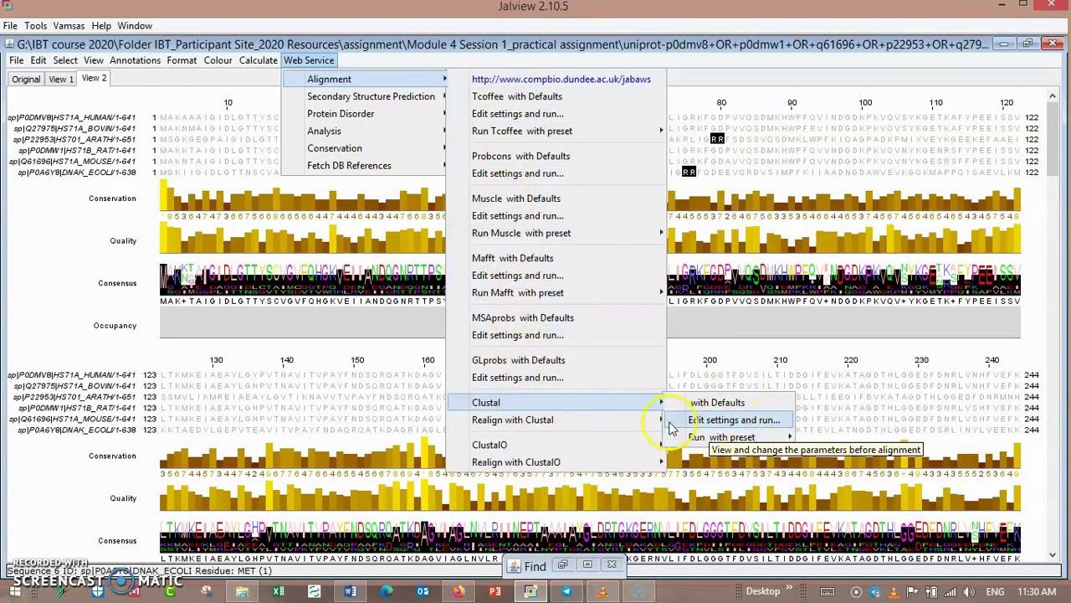
pyautogui.moveTo(563, 446)
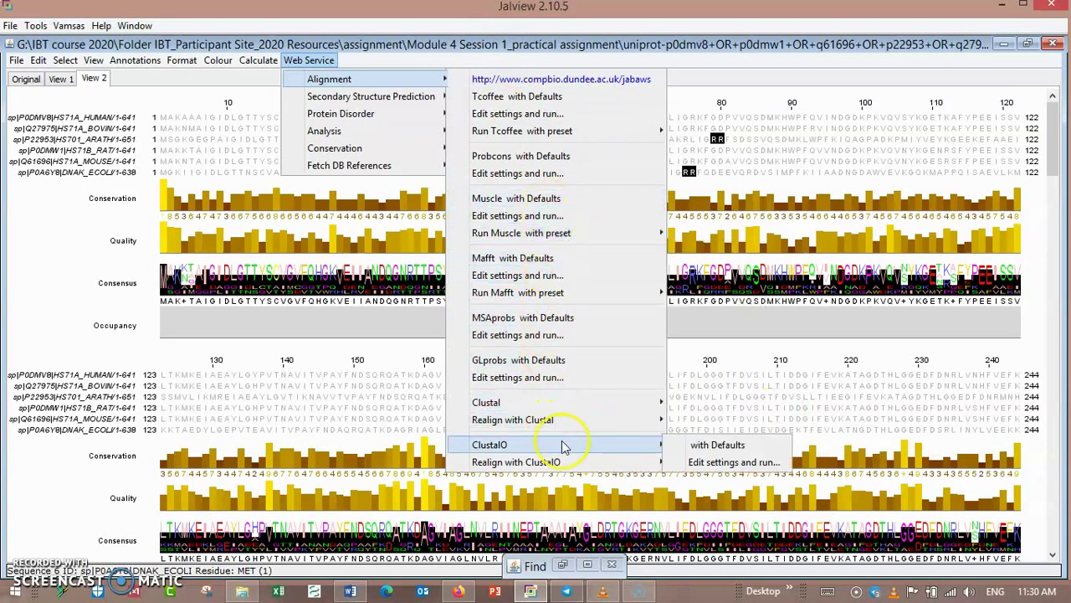
pyautogui.moveTo(575, 466)
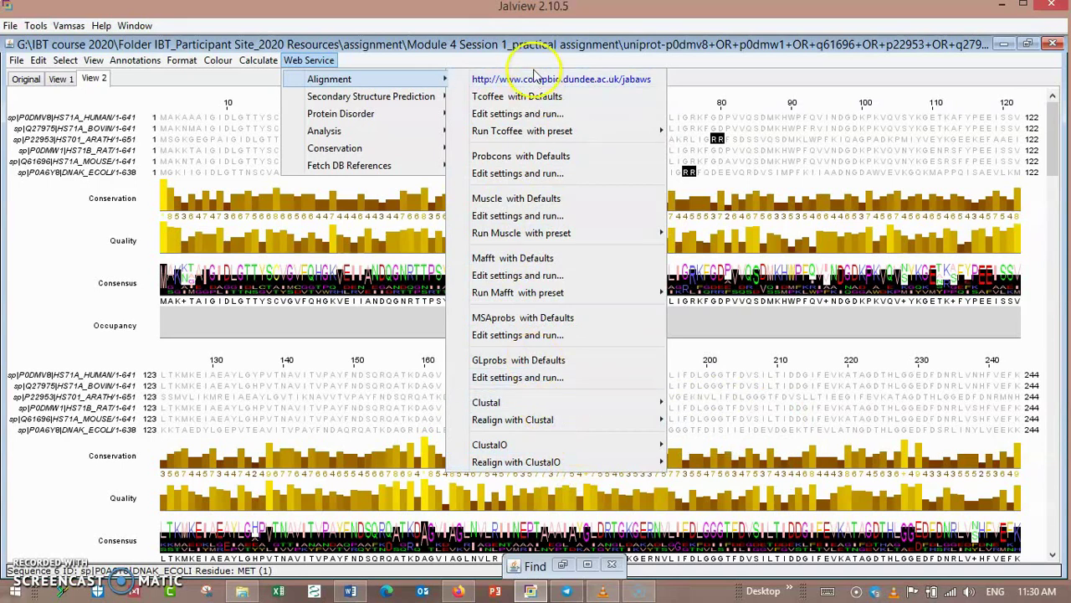
pyautogui.click(501, 22)
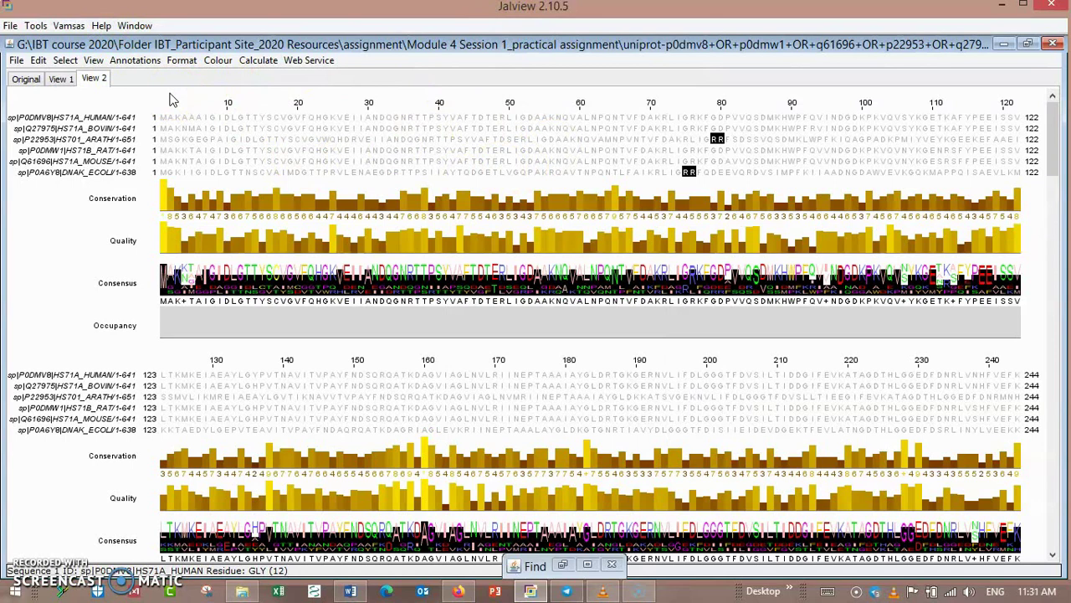
pyautogui.click(16, 60)
pyautogui.moveTo(58, 101)
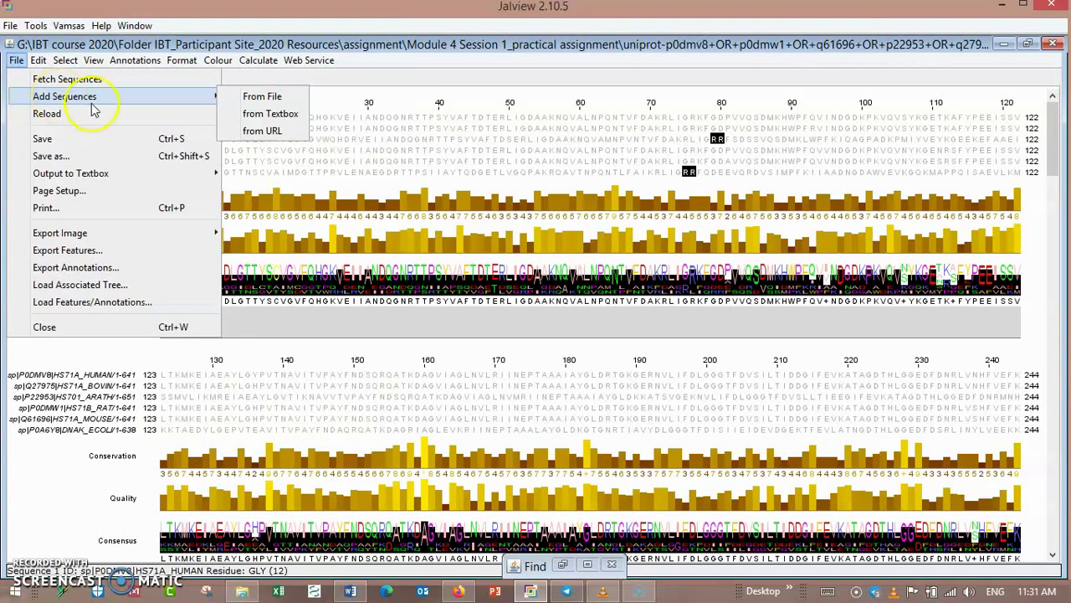
pyautogui.click(255, 102)
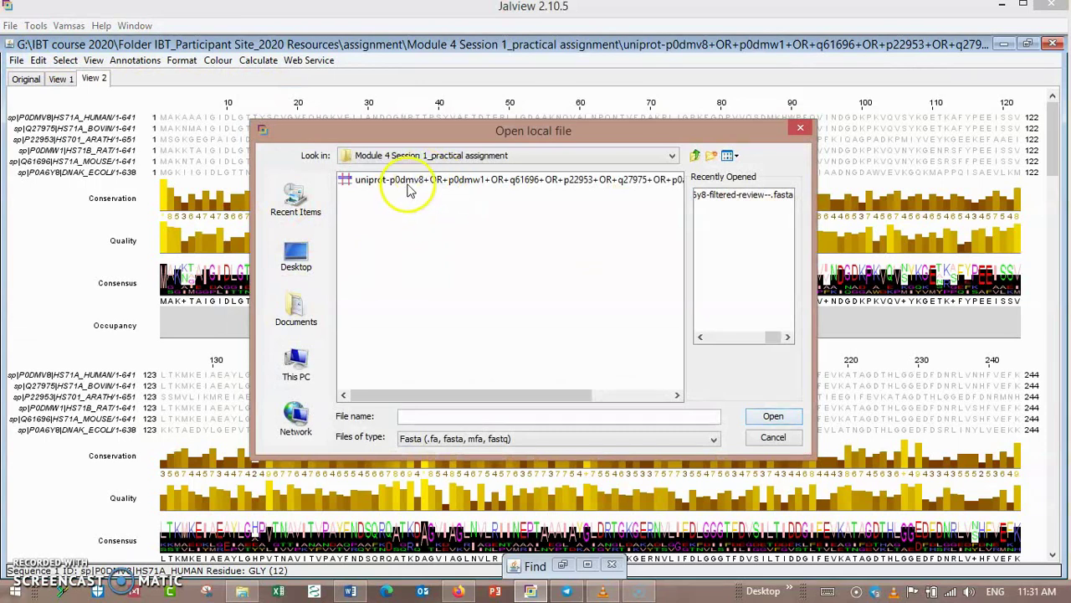
pyautogui.click(800, 129)
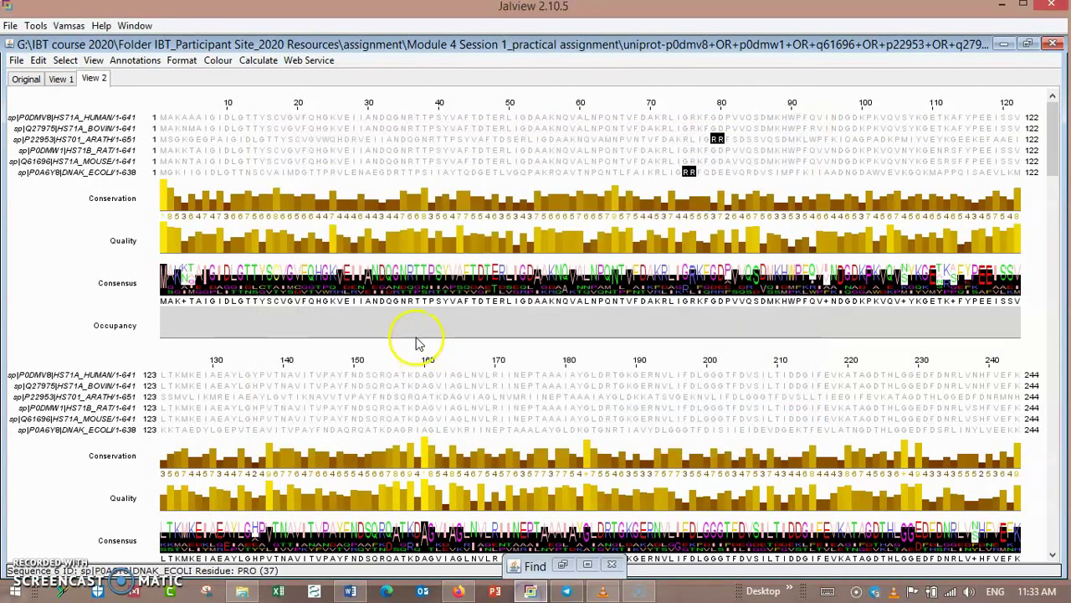